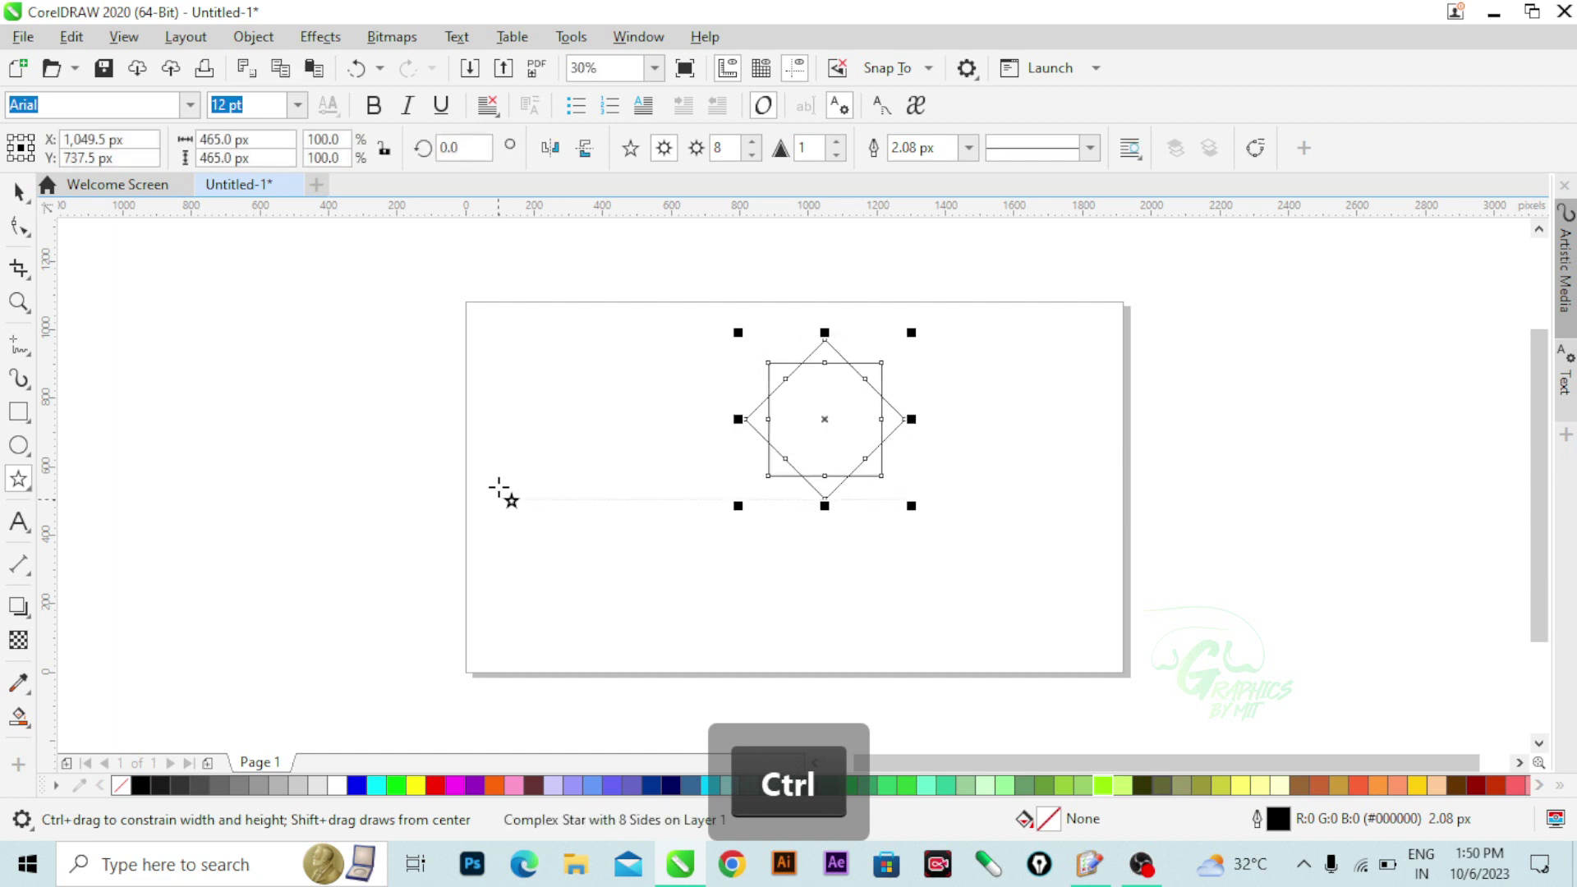
- Draw two more 8-point complex stars, one about 401 px wide at the page's lower left and one about 465 px wide at its lower right
drag(500, 472, 651, 623)
drag(964, 453, 1136, 626)
click(20, 192)
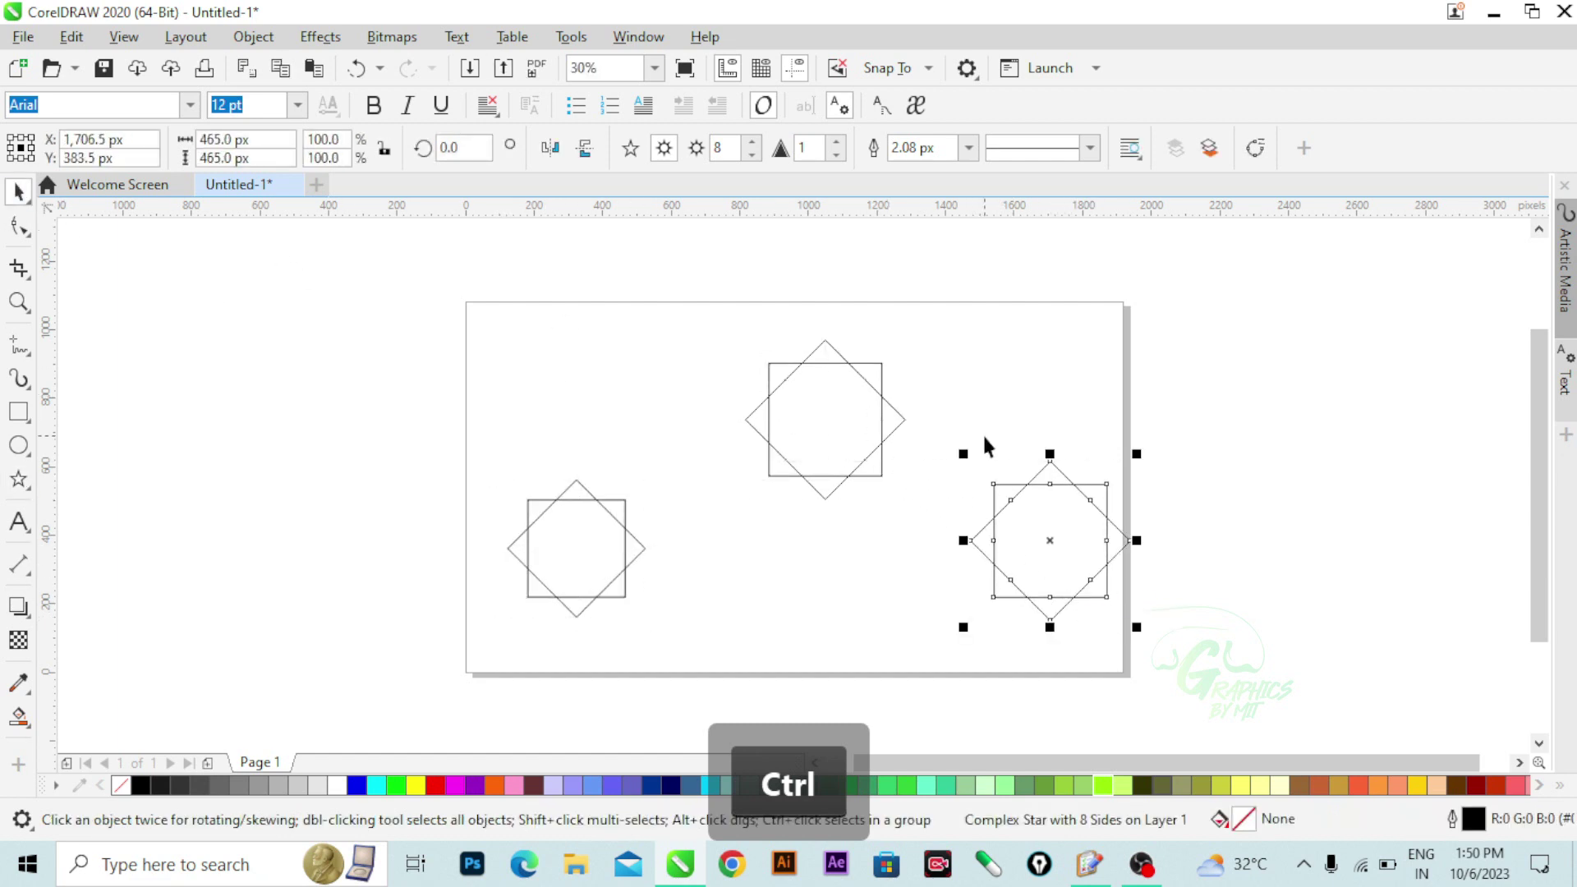
- Move the three stars closer together, with the first centred above the two lower ones
drag(876, 408, 816, 388)
drag(1004, 492, 897, 469)
drag(628, 521, 668, 502)
- Fill the upper star with soft green #99CC66 and the lower-right star with chartreuse #99FF00
click(821, 399)
click(1084, 785)
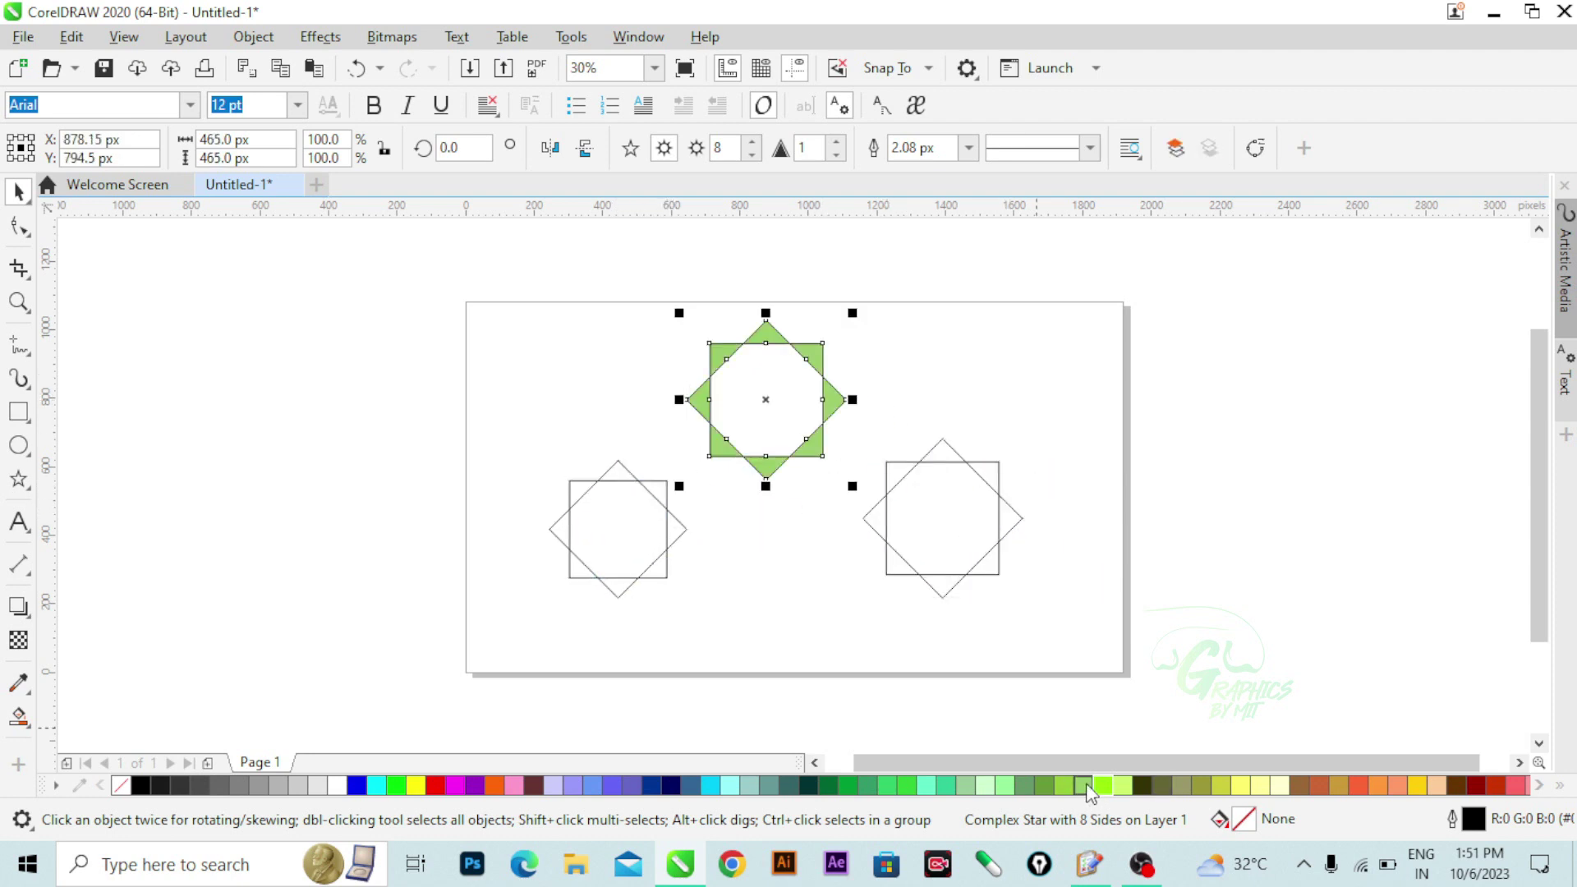
click(1000, 520)
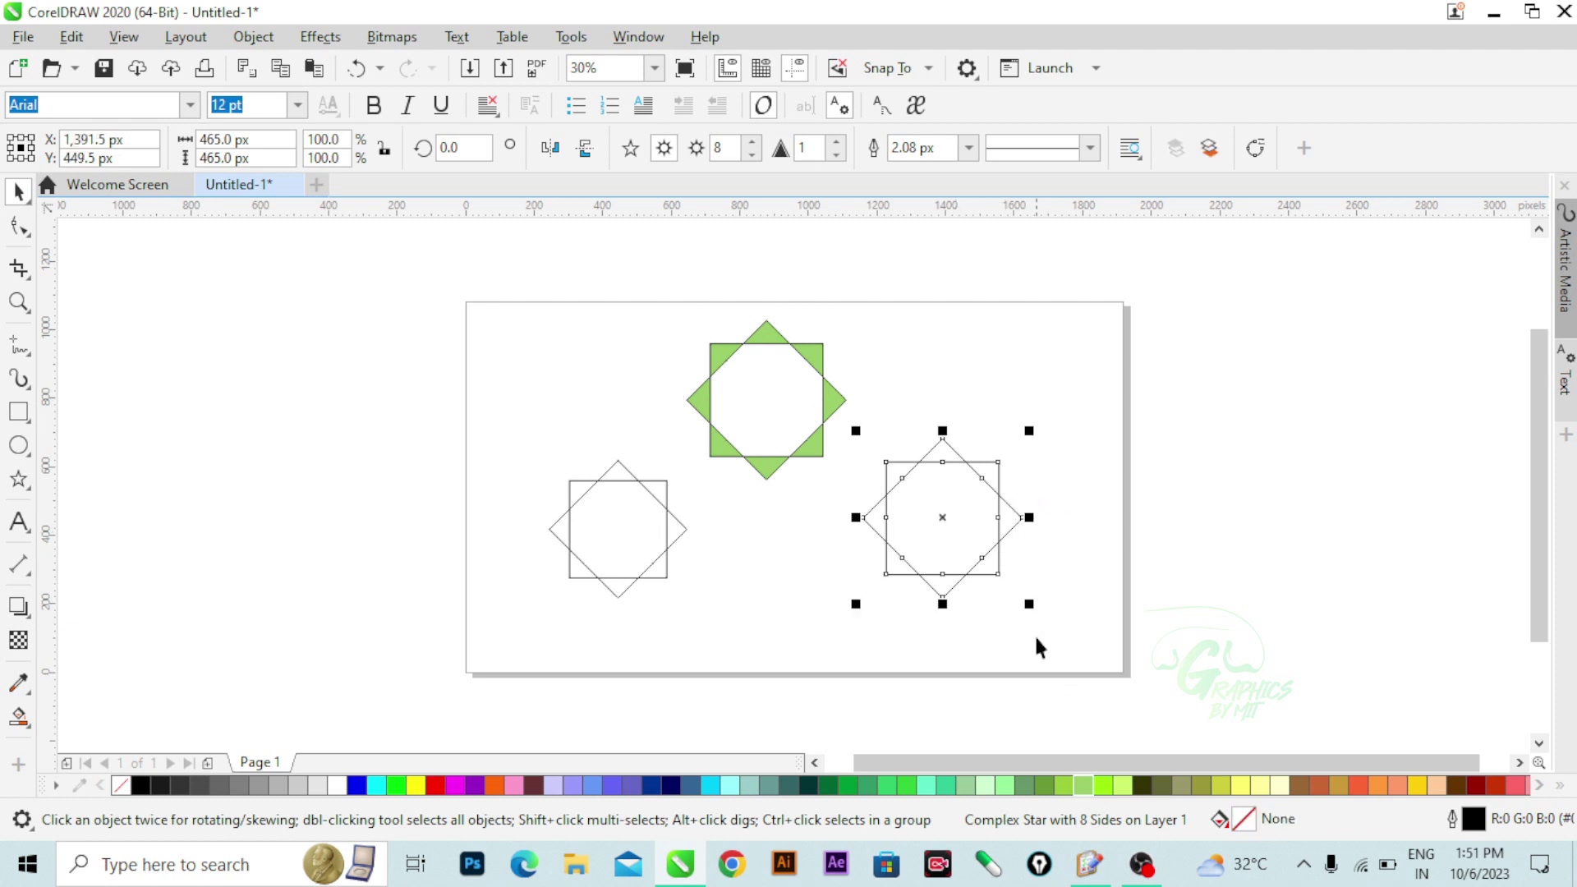
click(1104, 785)
click(1046, 510)
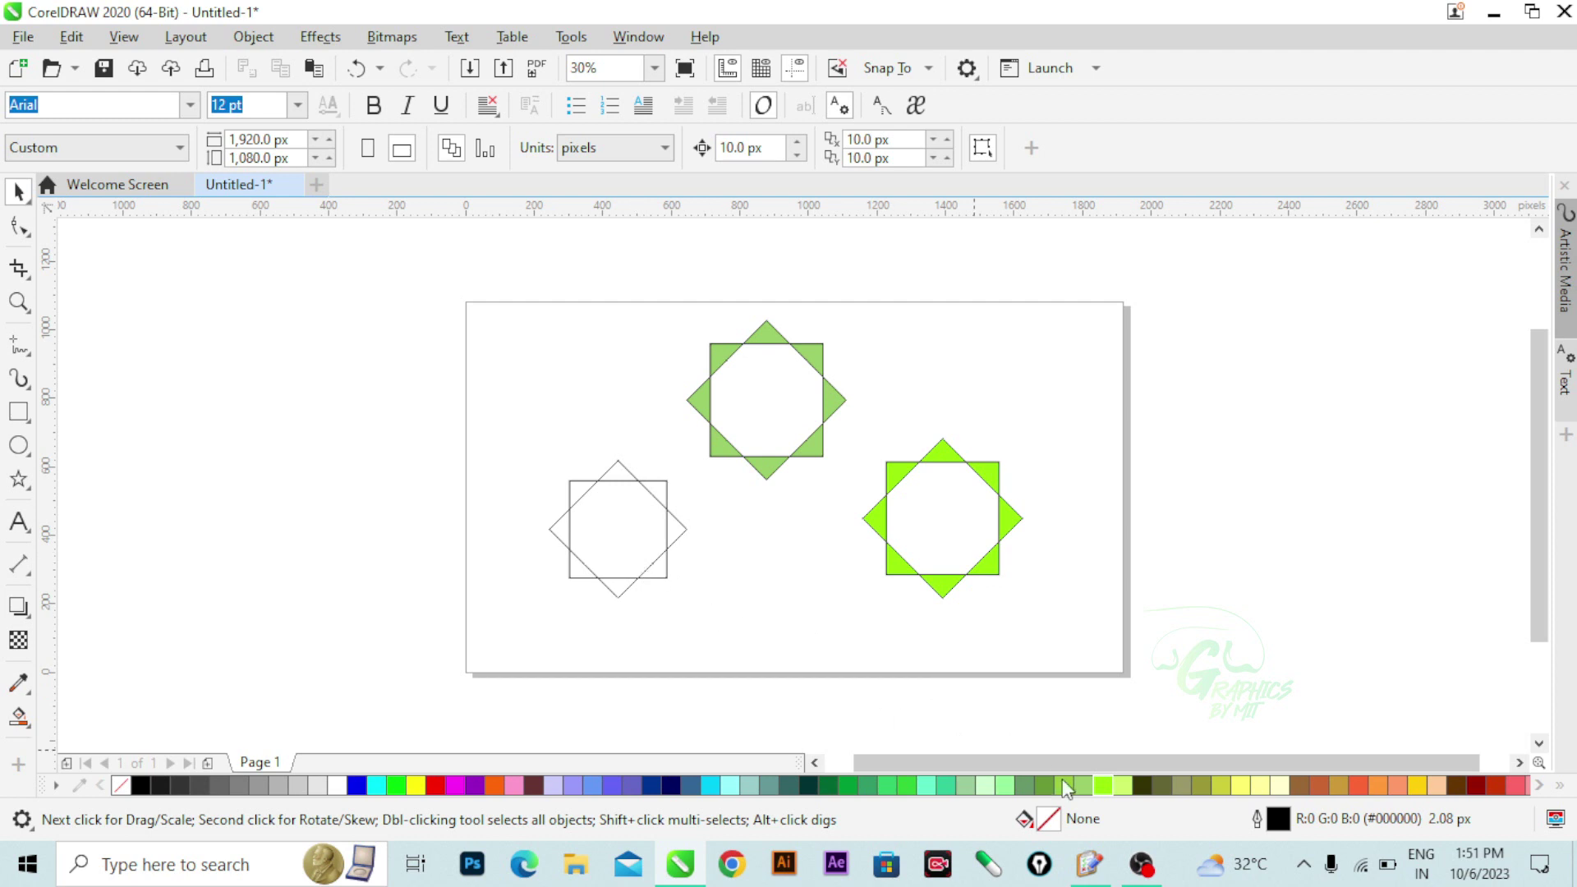
- Sample the chartreuse #99FF00 fill from the lower-right star with the Color Eyedropper and apply it to the lower-left star
click(25, 694)
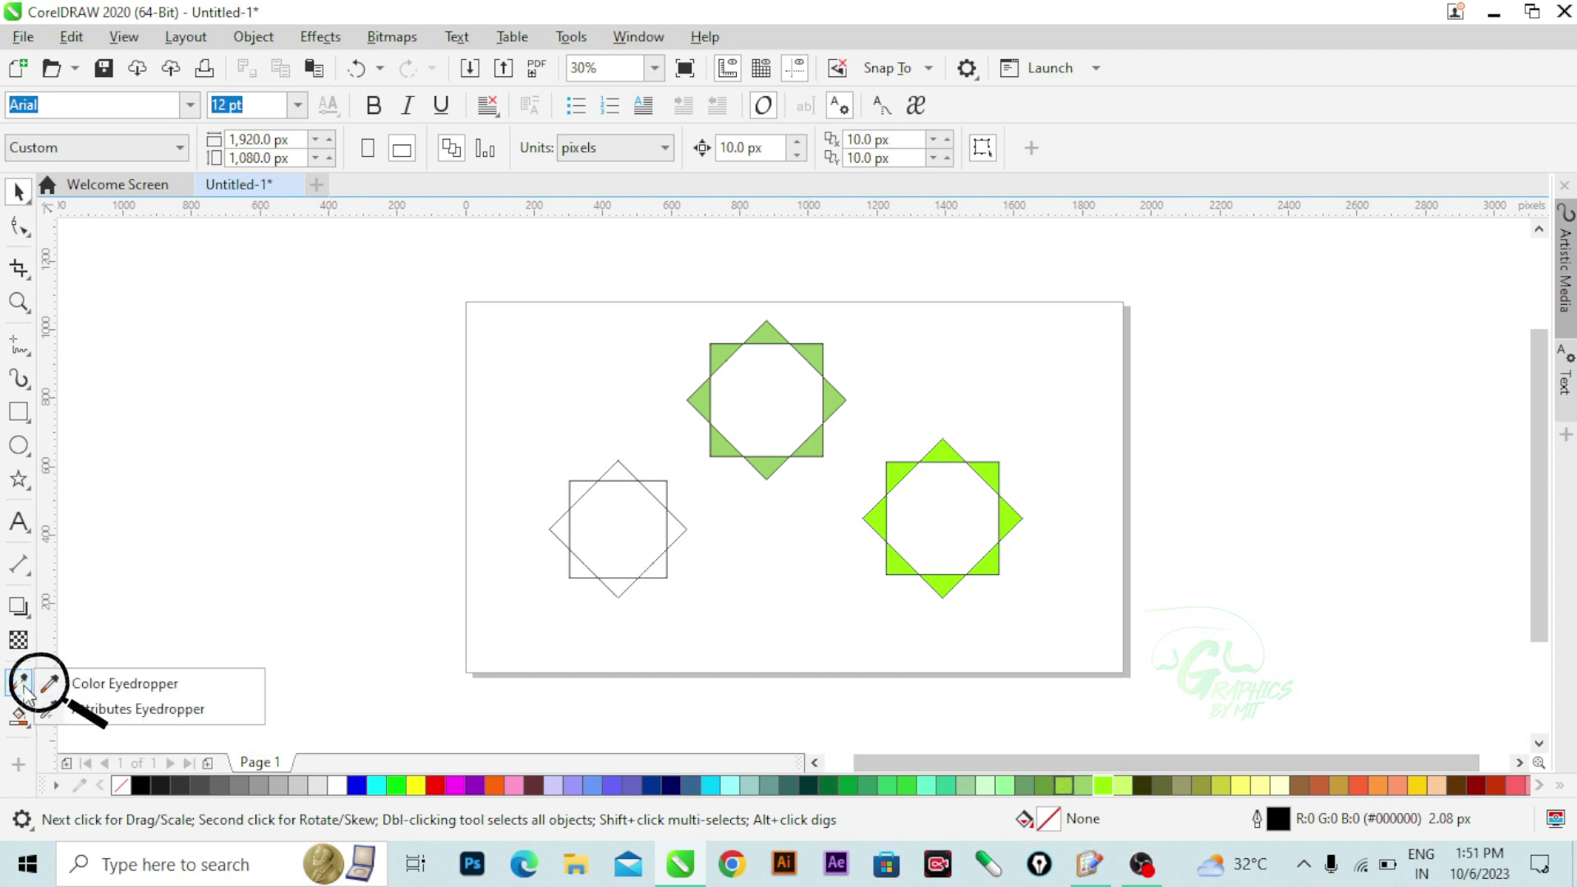
click(124, 683)
scroll(900, 568, up, 5)
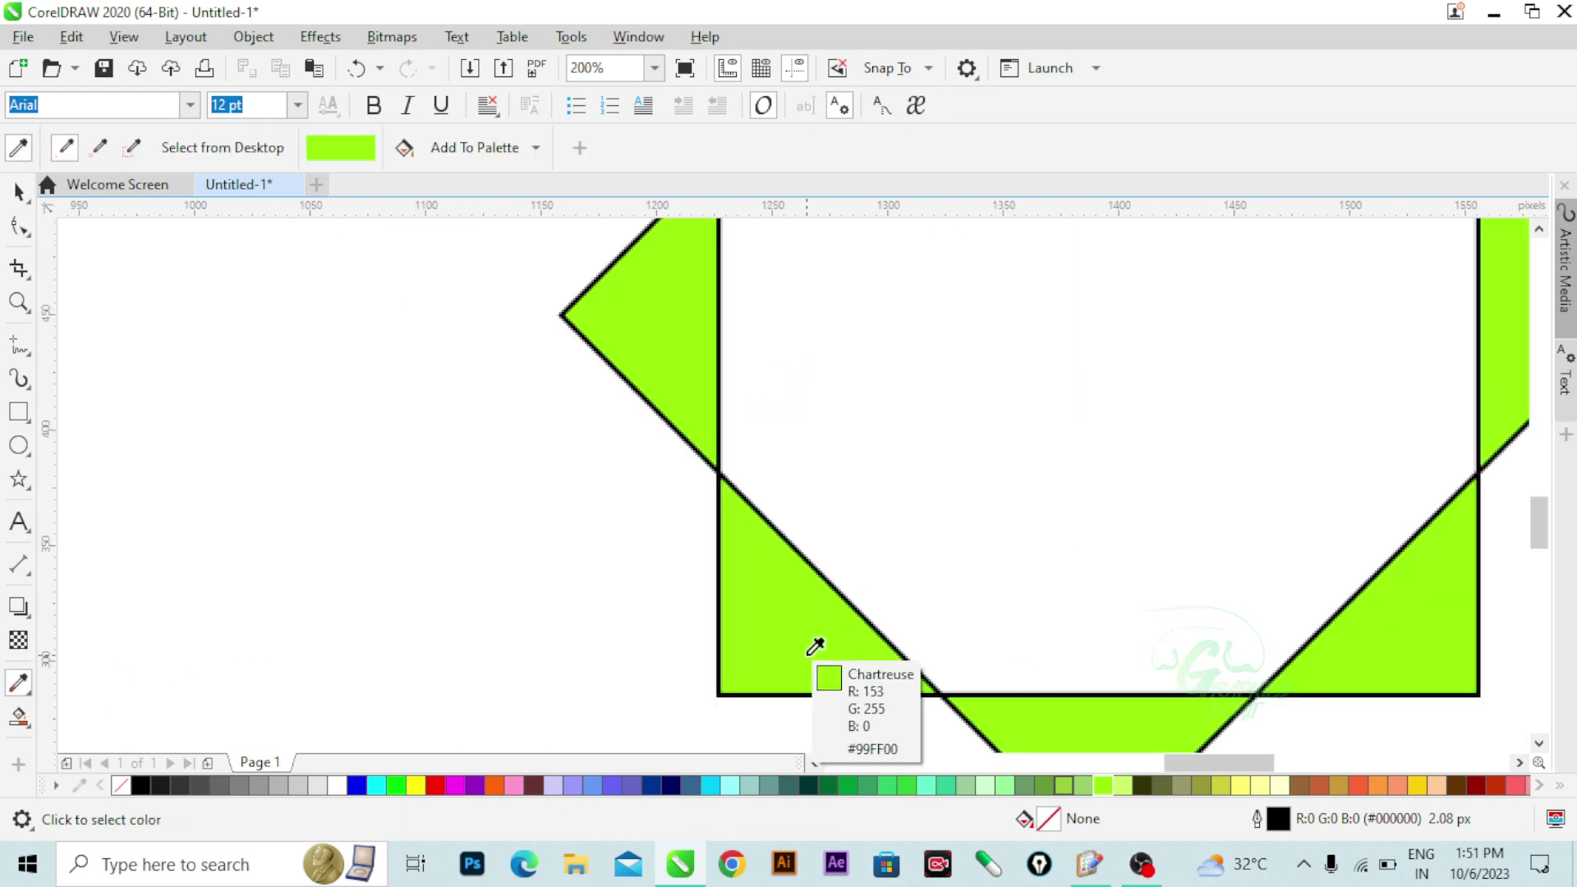
click(813, 651)
scroll(825, 624, down, 5)
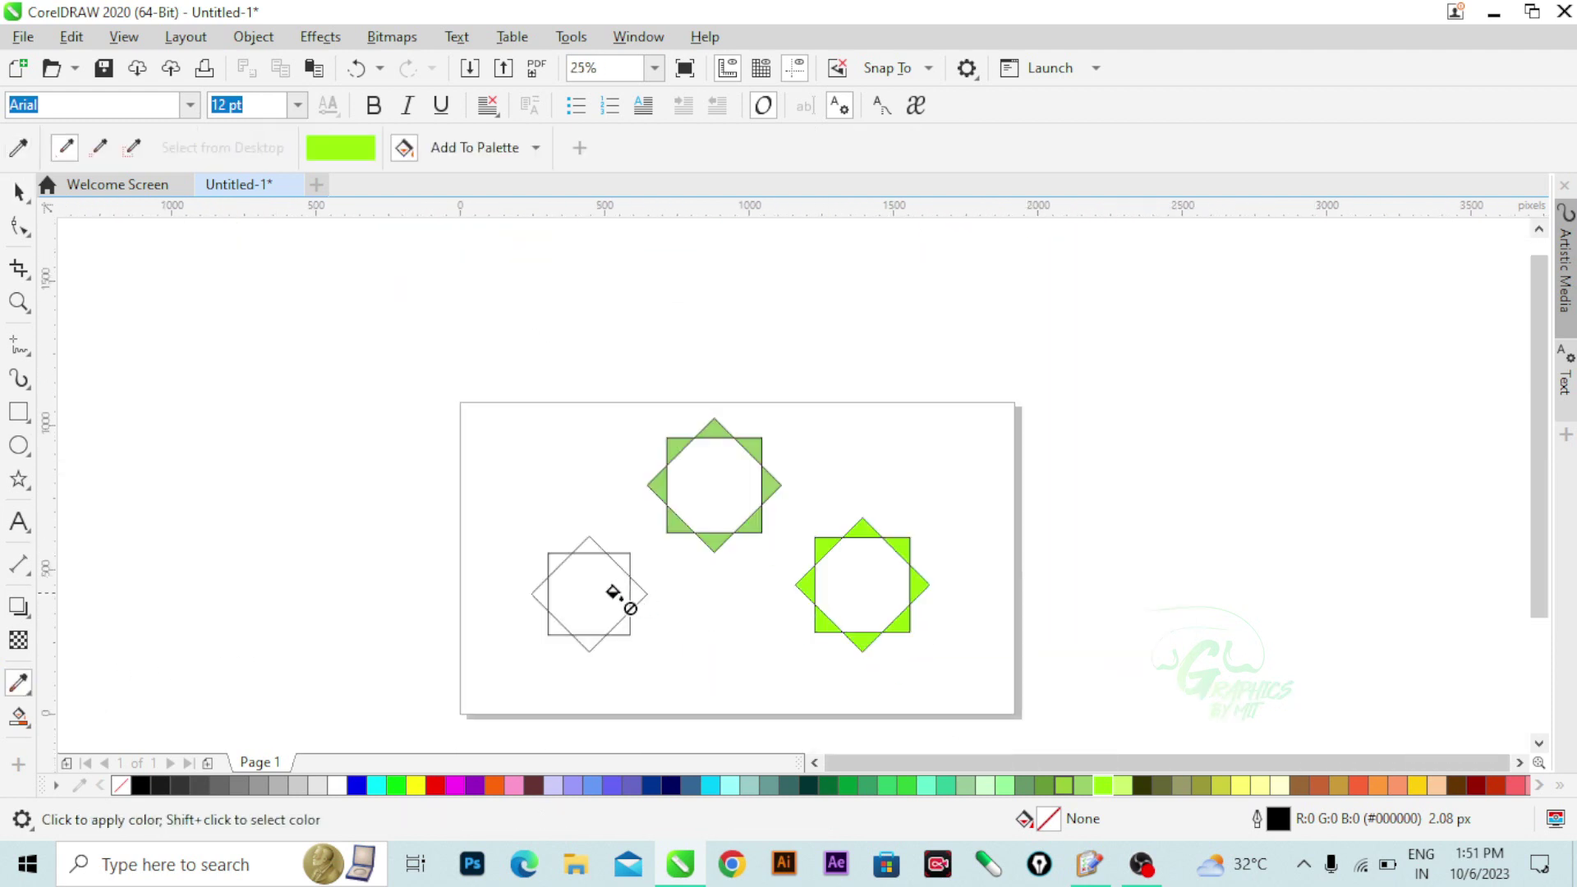
scroll(616, 599, up, 3)
scroll(754, 595, up, 4)
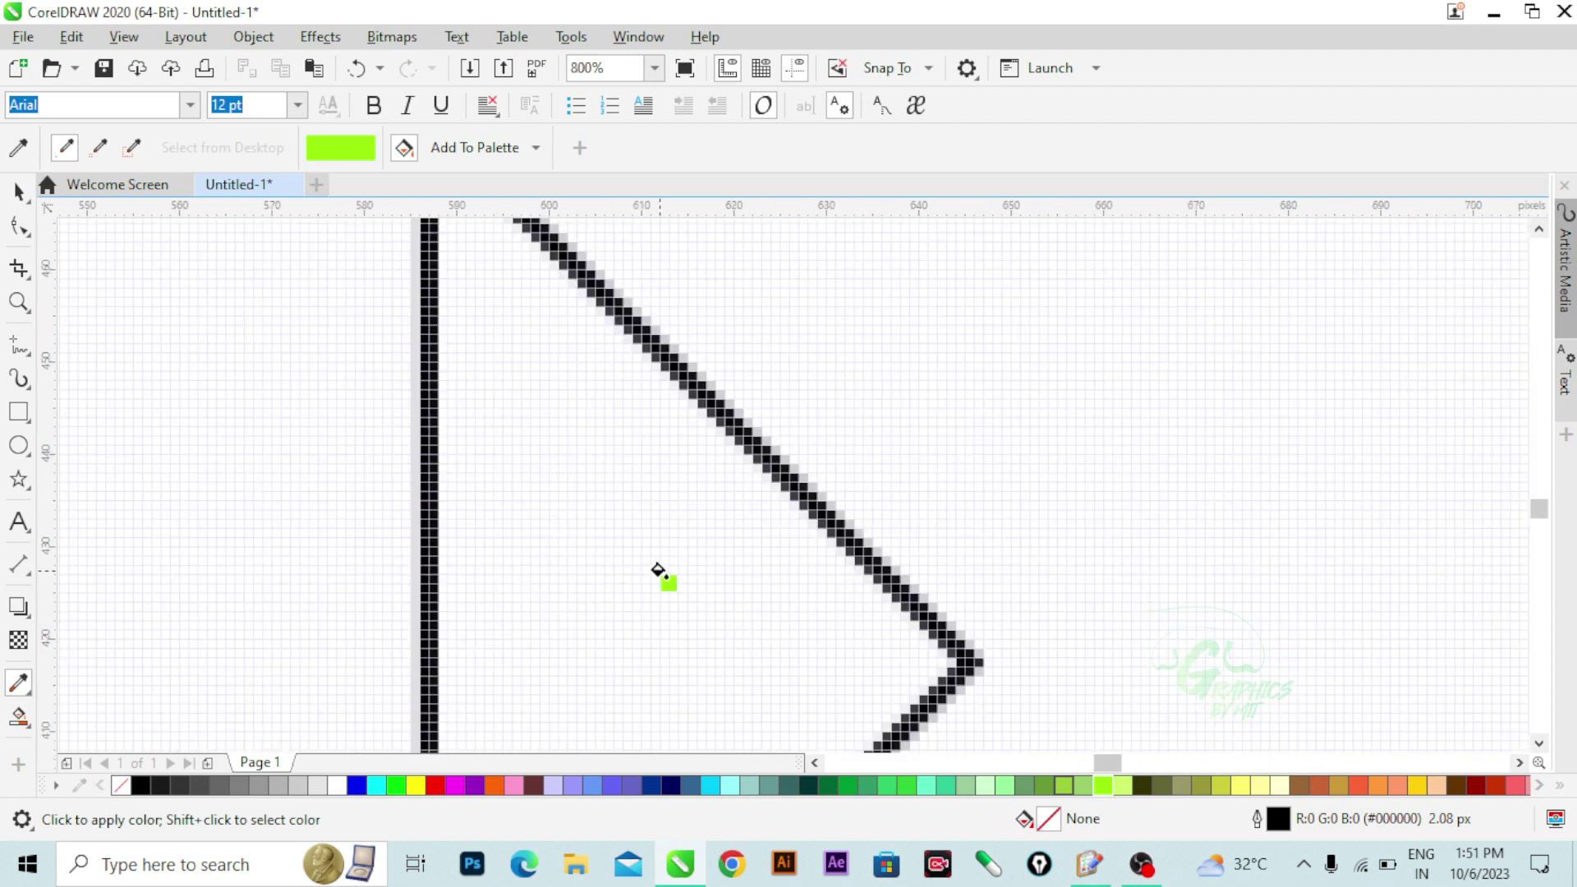
click(657, 570)
scroll(657, 570, down, 4)
scroll(657, 557, down, 4)
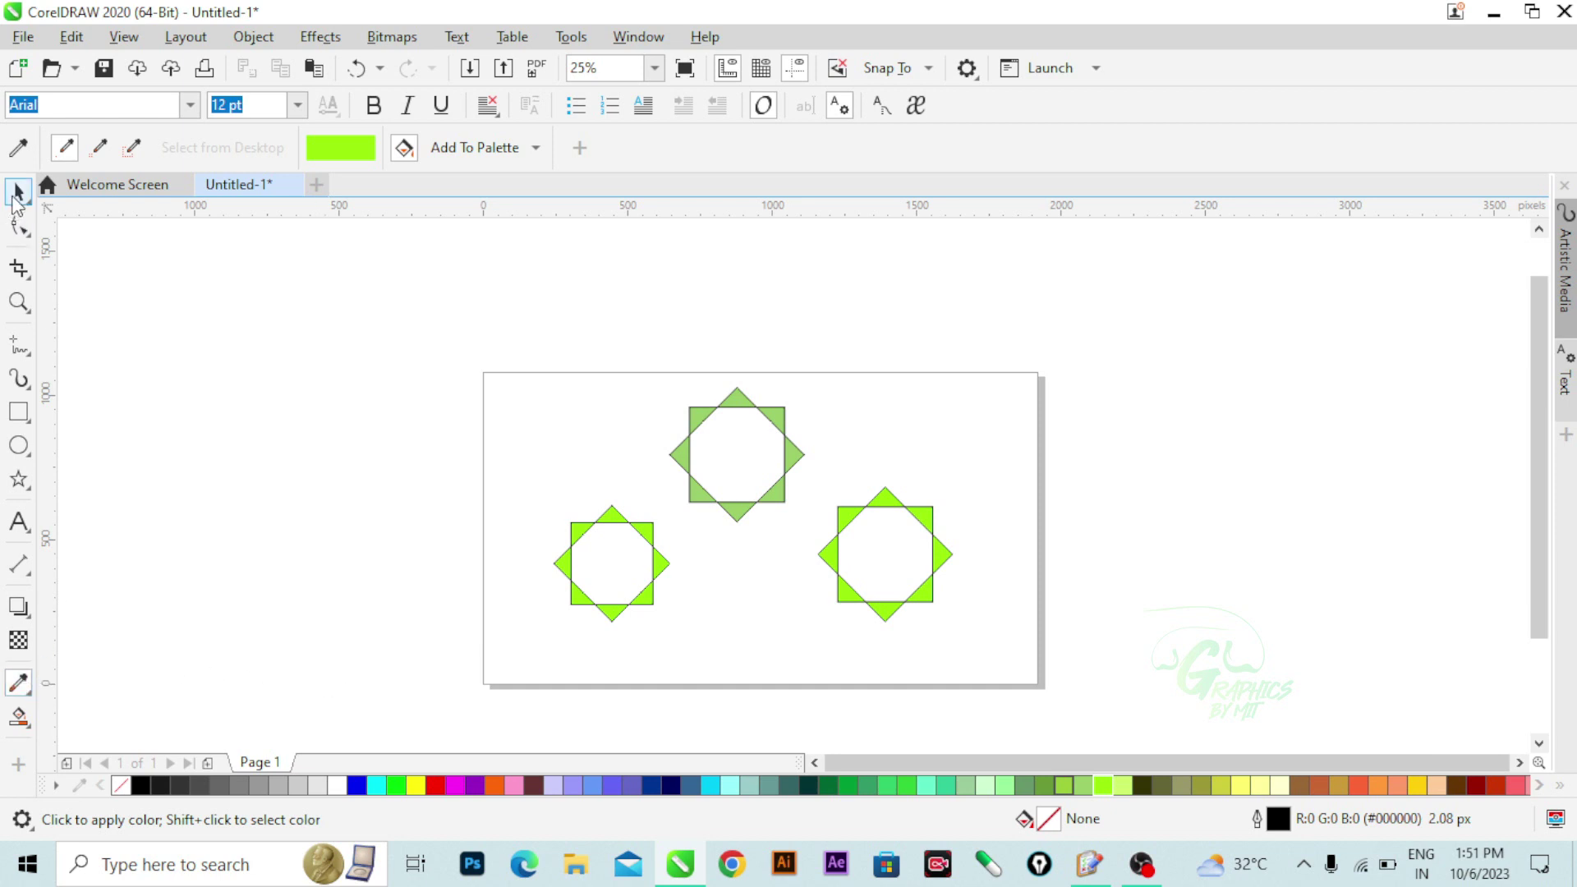
click(18, 194)
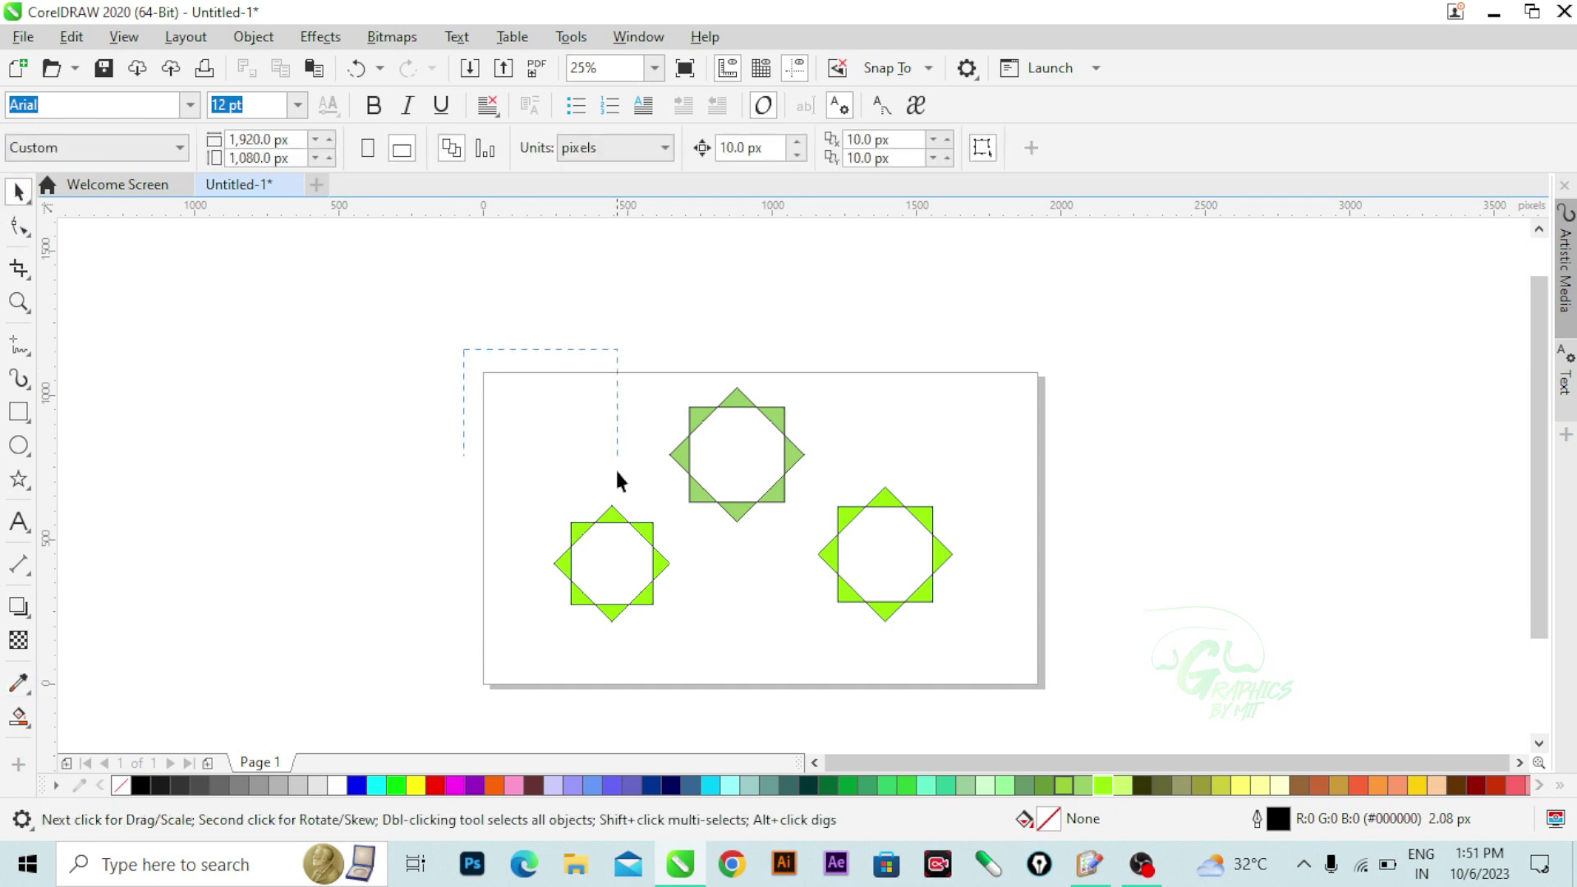
mouse_move(976, 666)
mouse_down()
mouse_move(999, 660)
mouse_move(961, 669)
mouse_up()
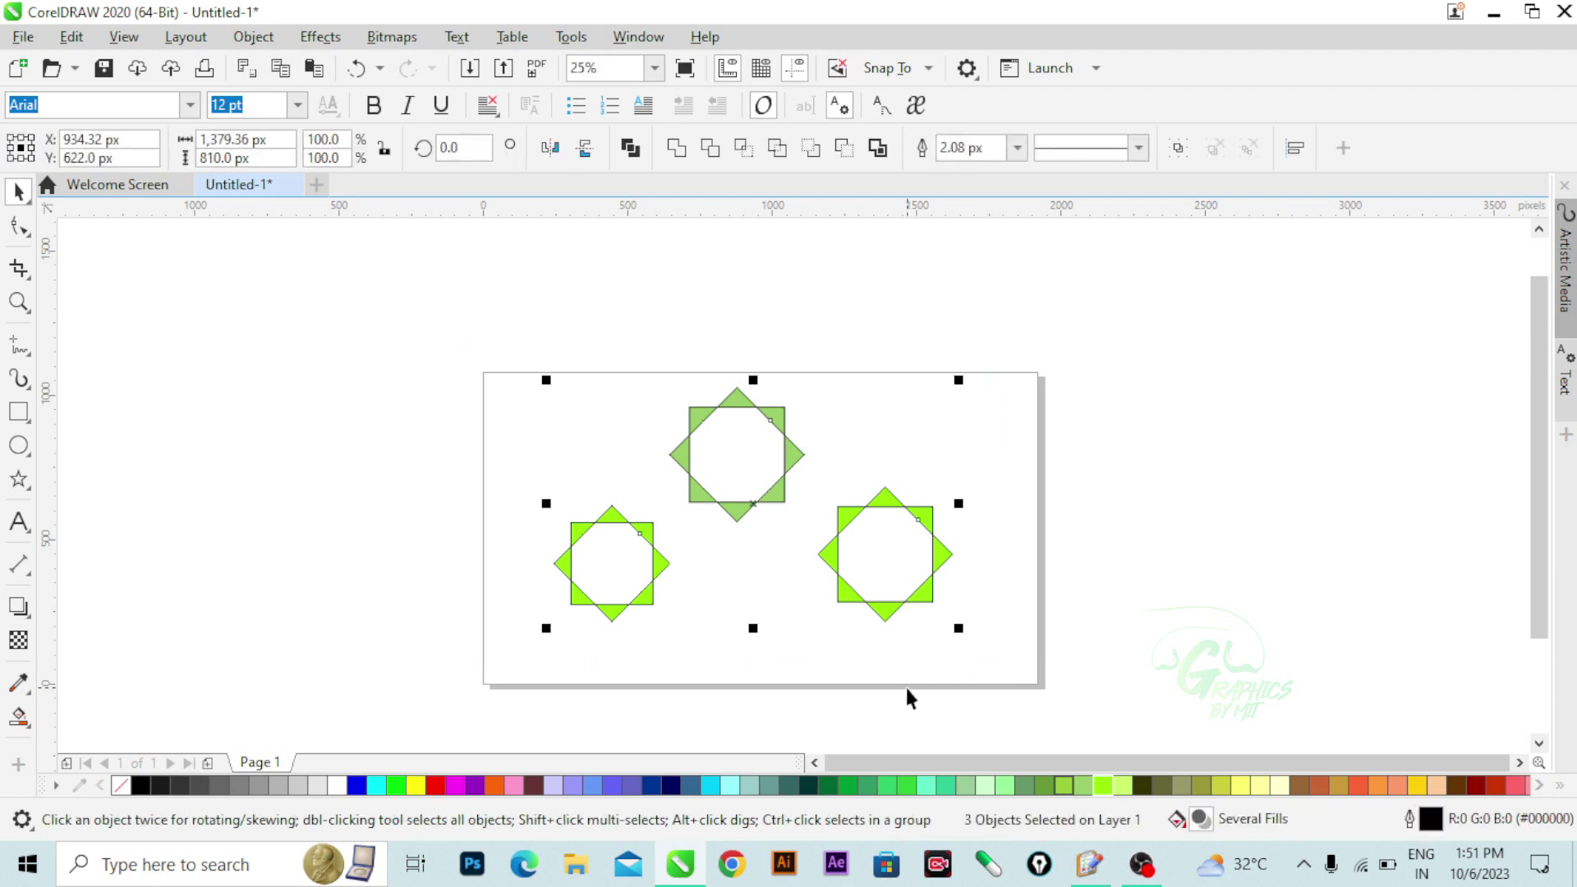
click(686, 565)
click(659, 563)
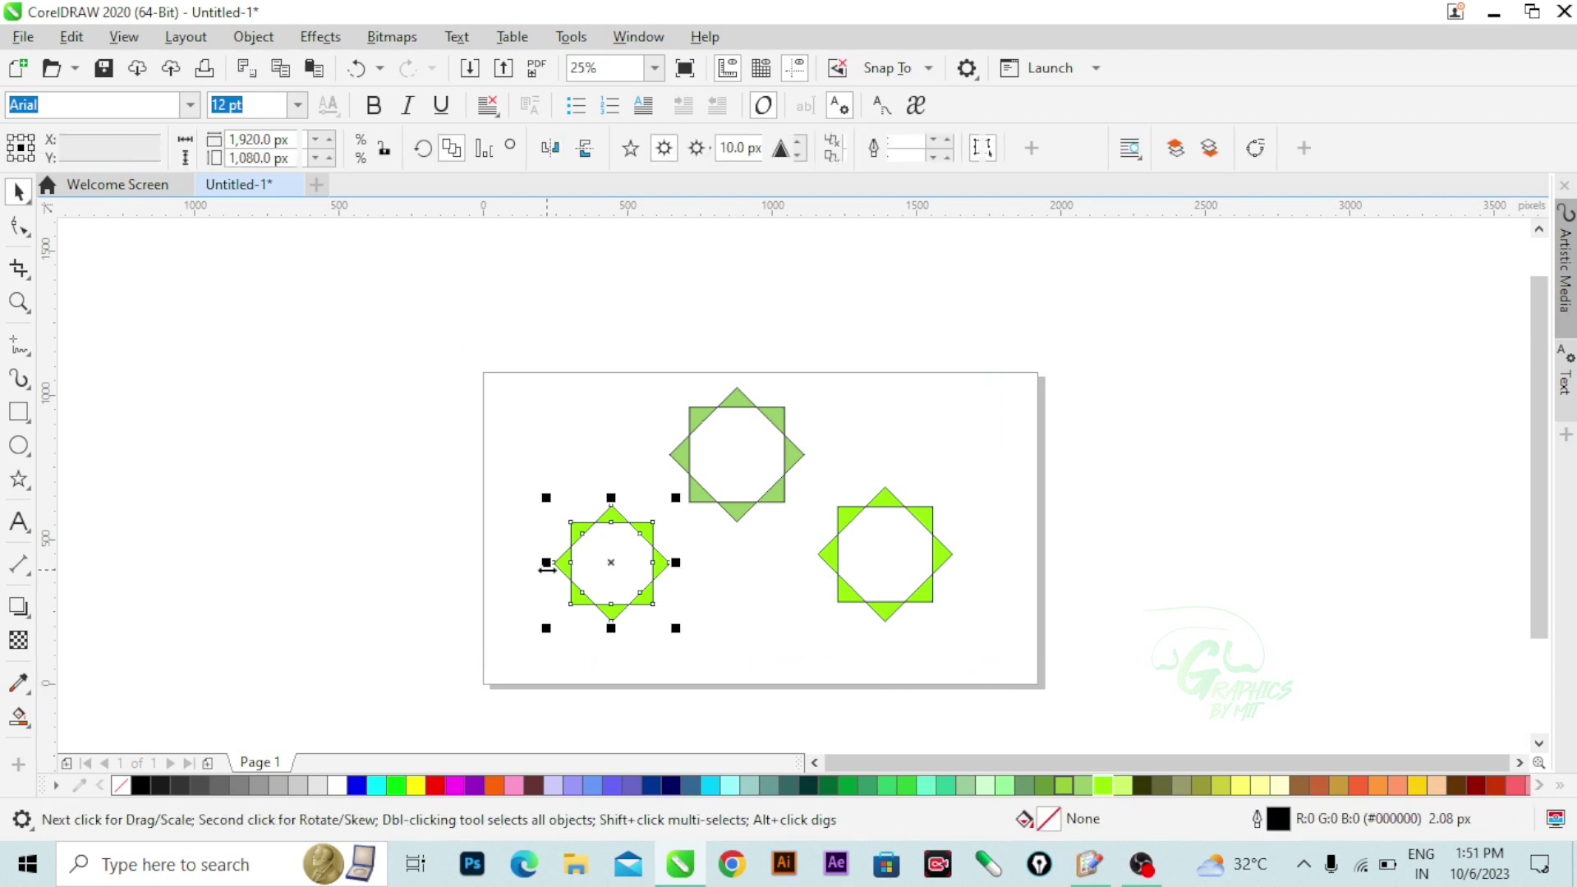
click(32, 695)
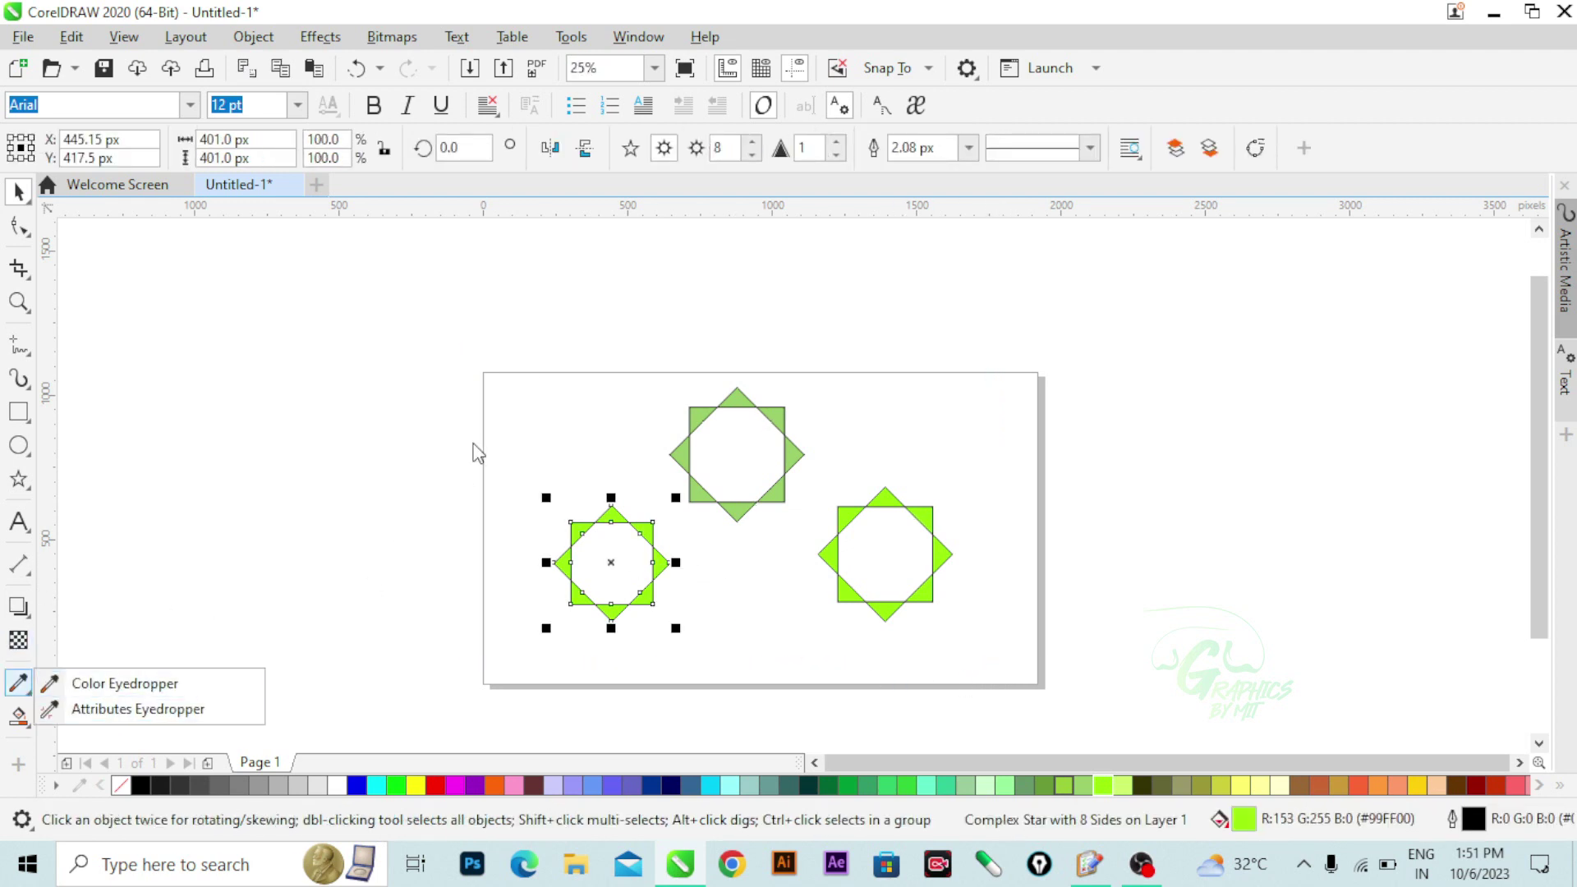
click(757, 520)
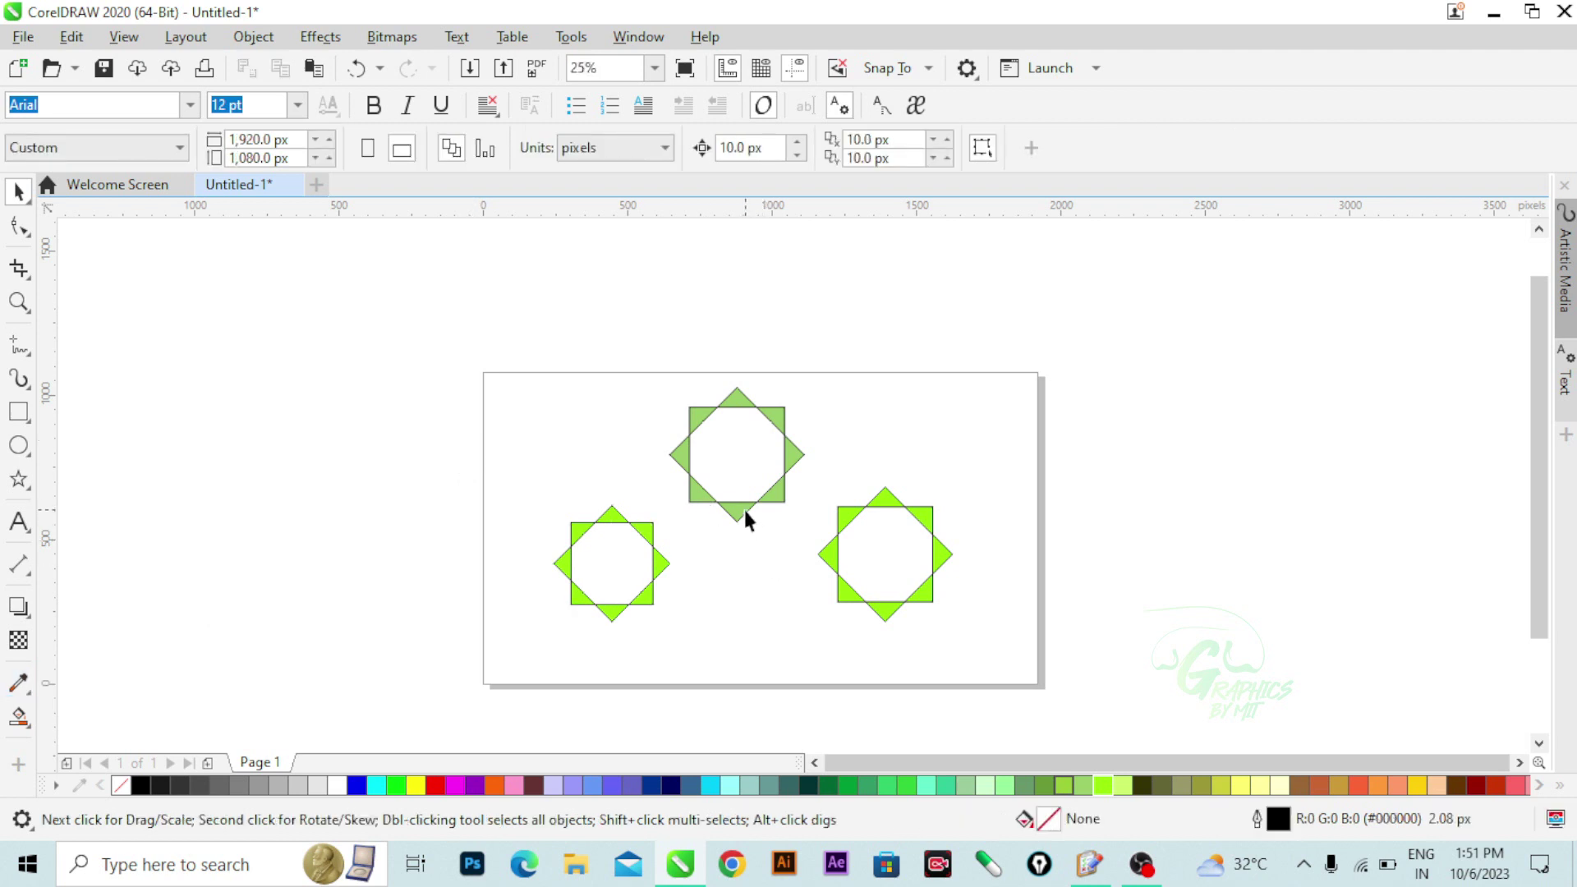
- Give the upper star a fountain fill and set its start colour to dark green from the RGB palette
click(744, 510)
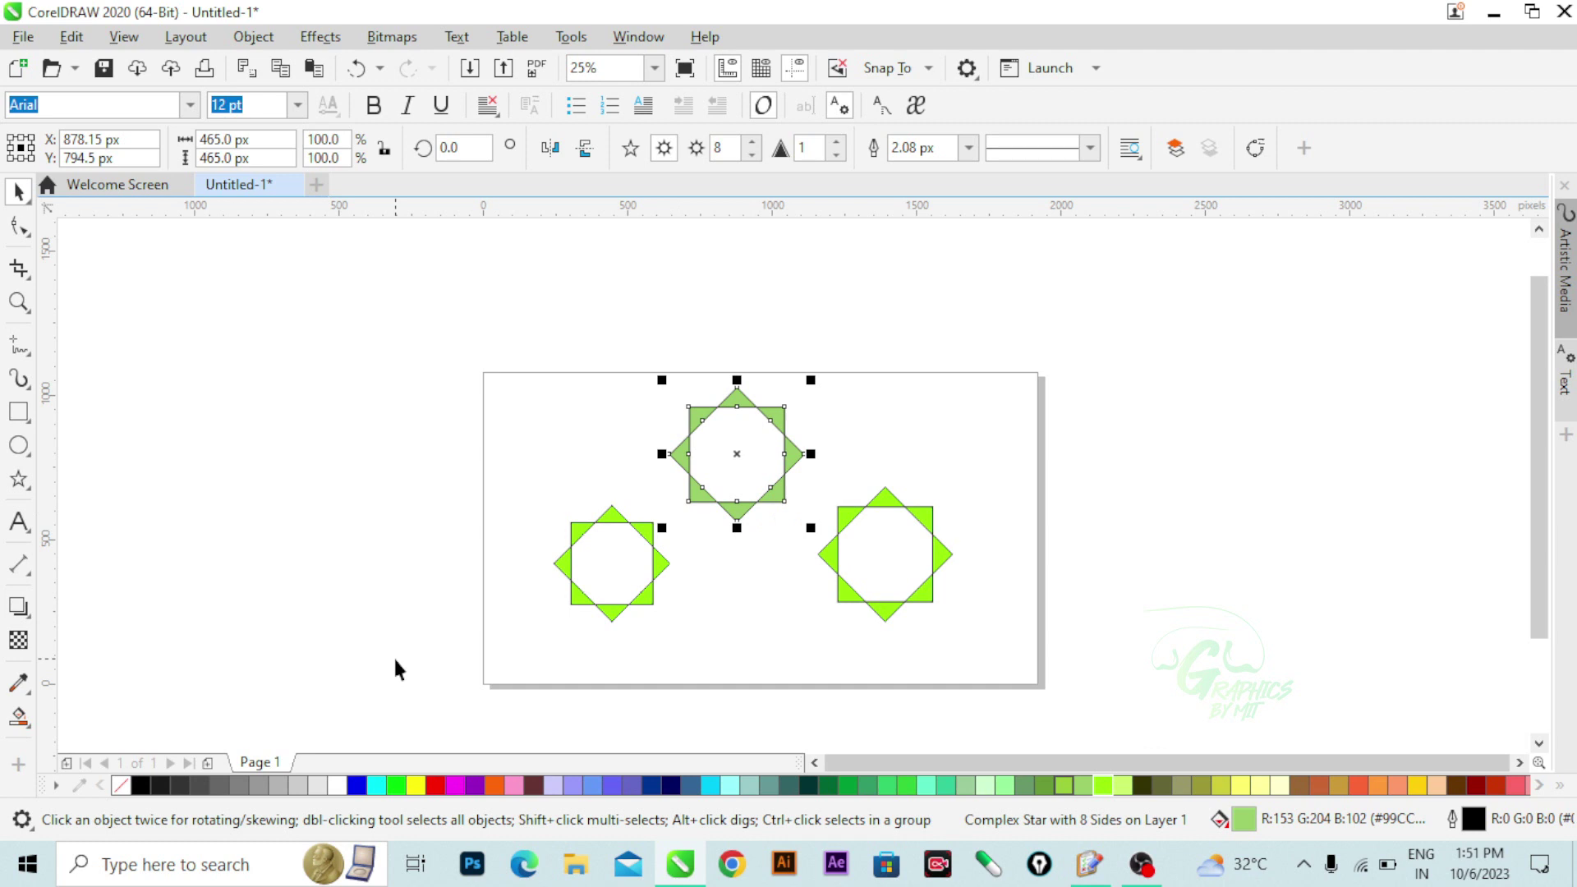
key(F11)
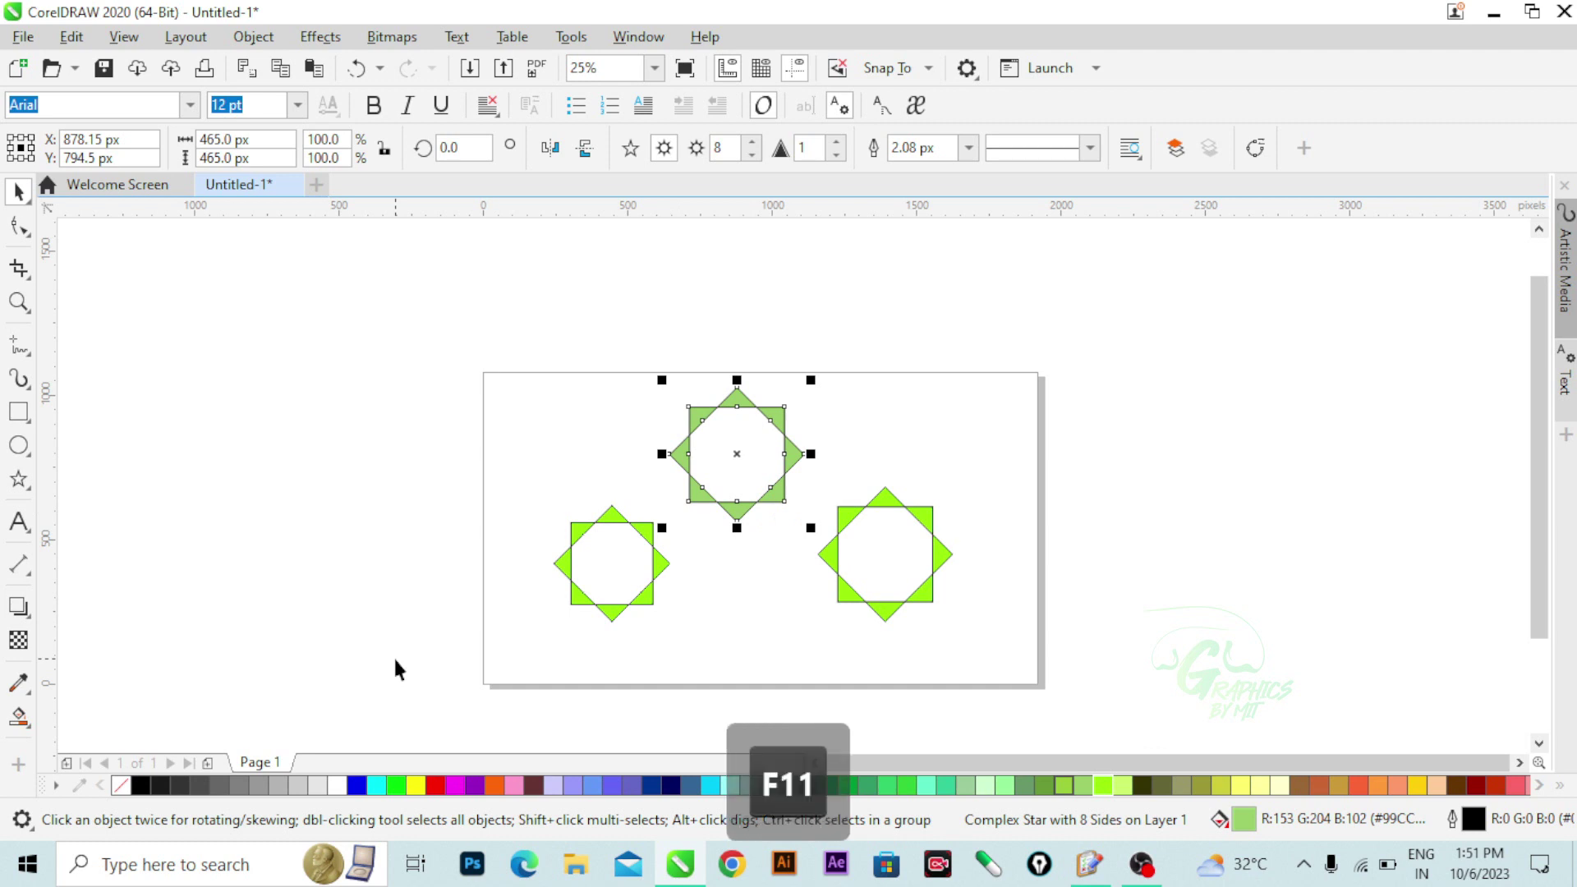
drag(583, 125, 867, 62)
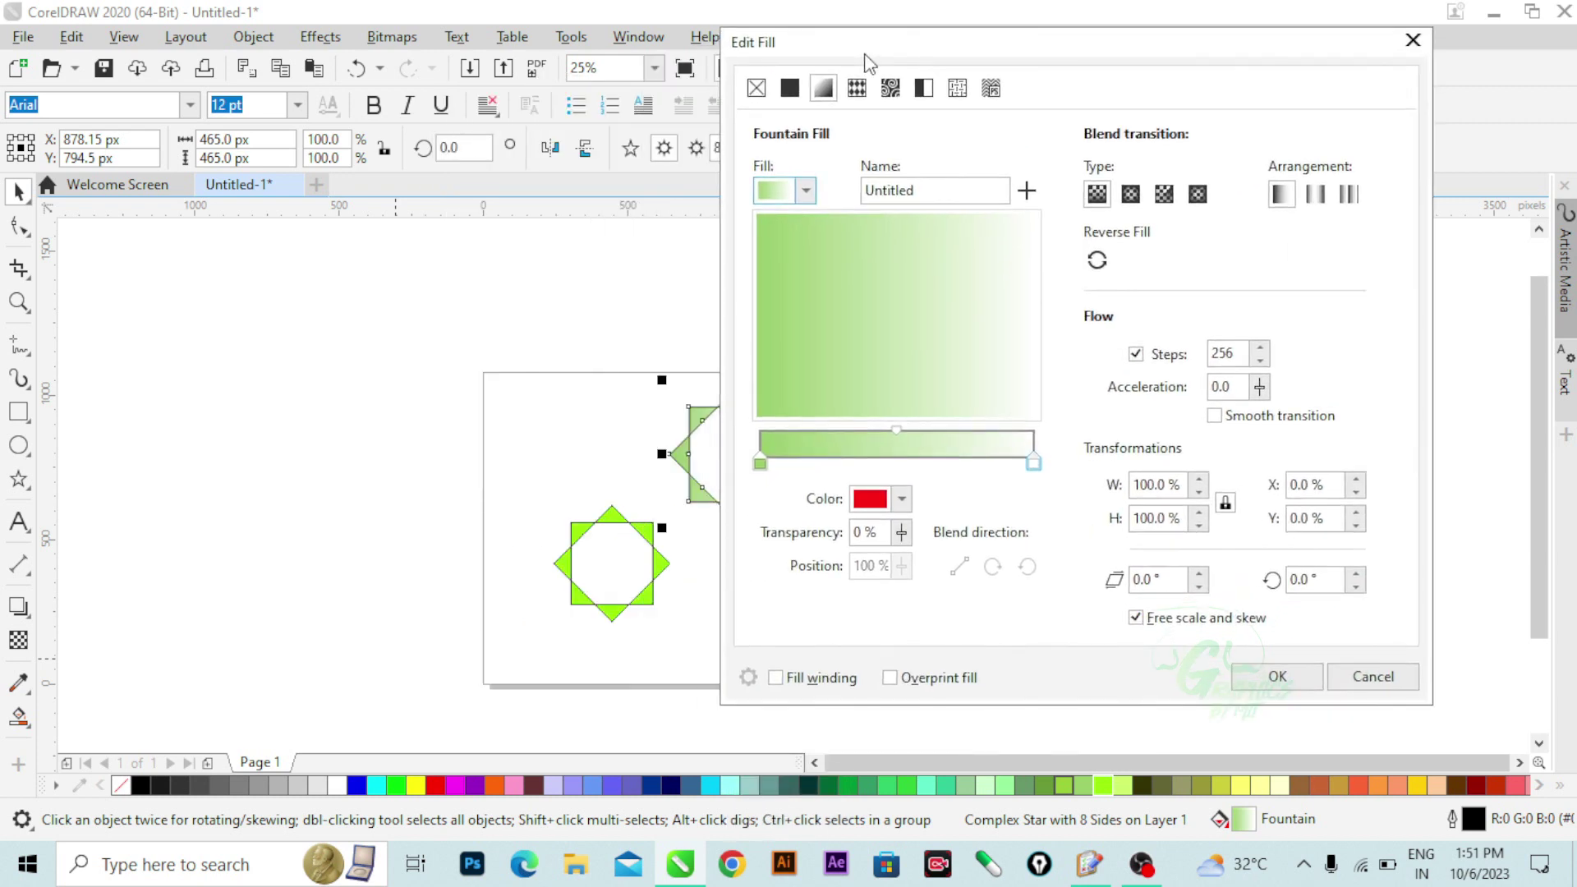
click(760, 462)
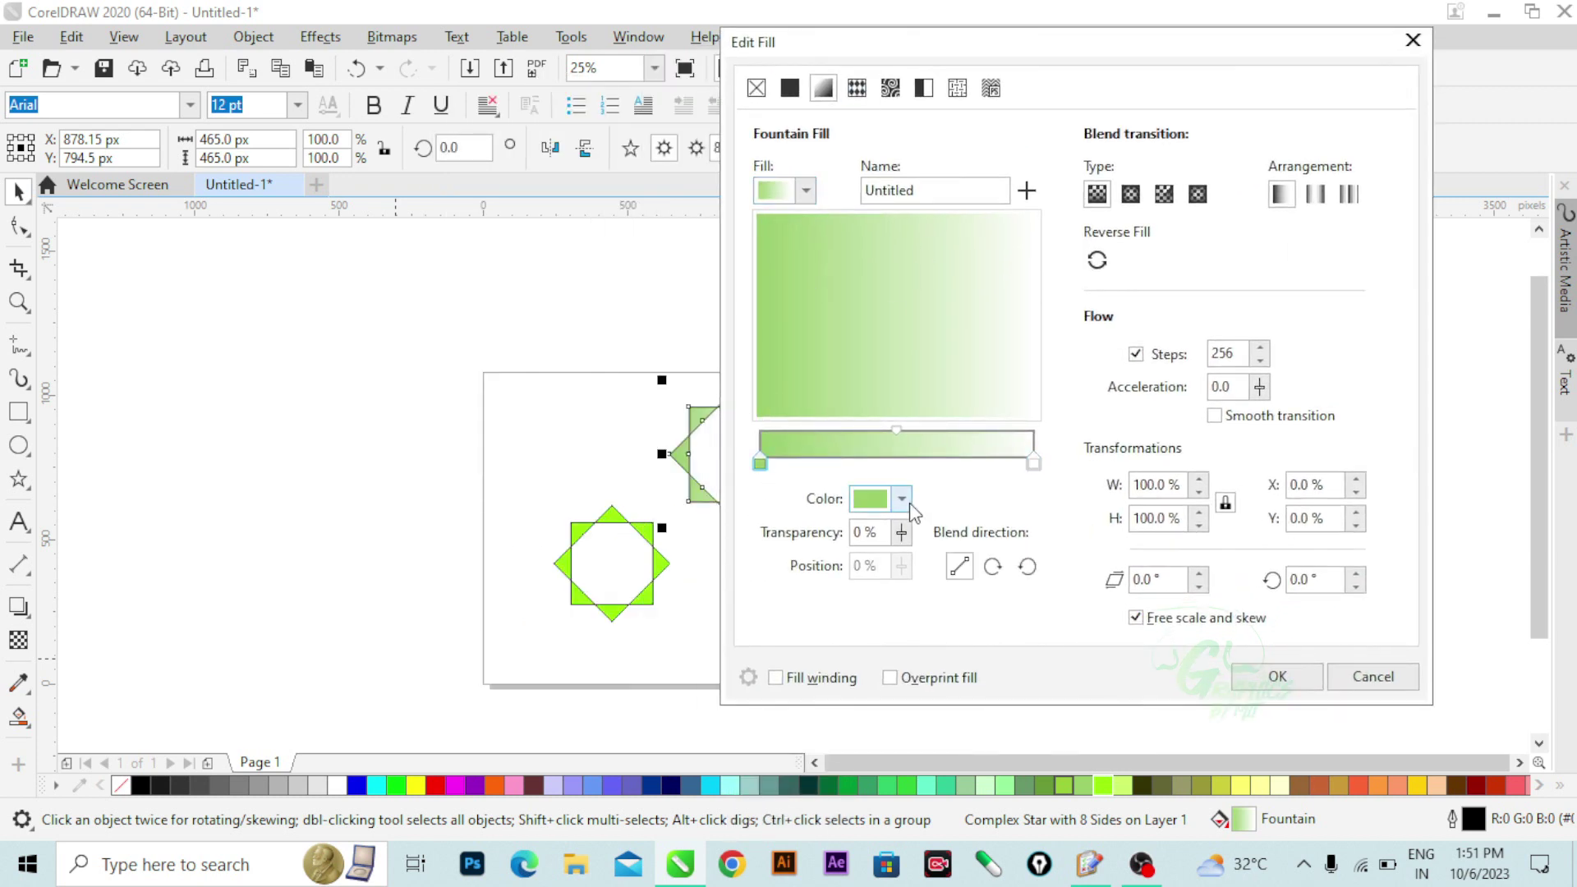
click(907, 501)
click(966, 340)
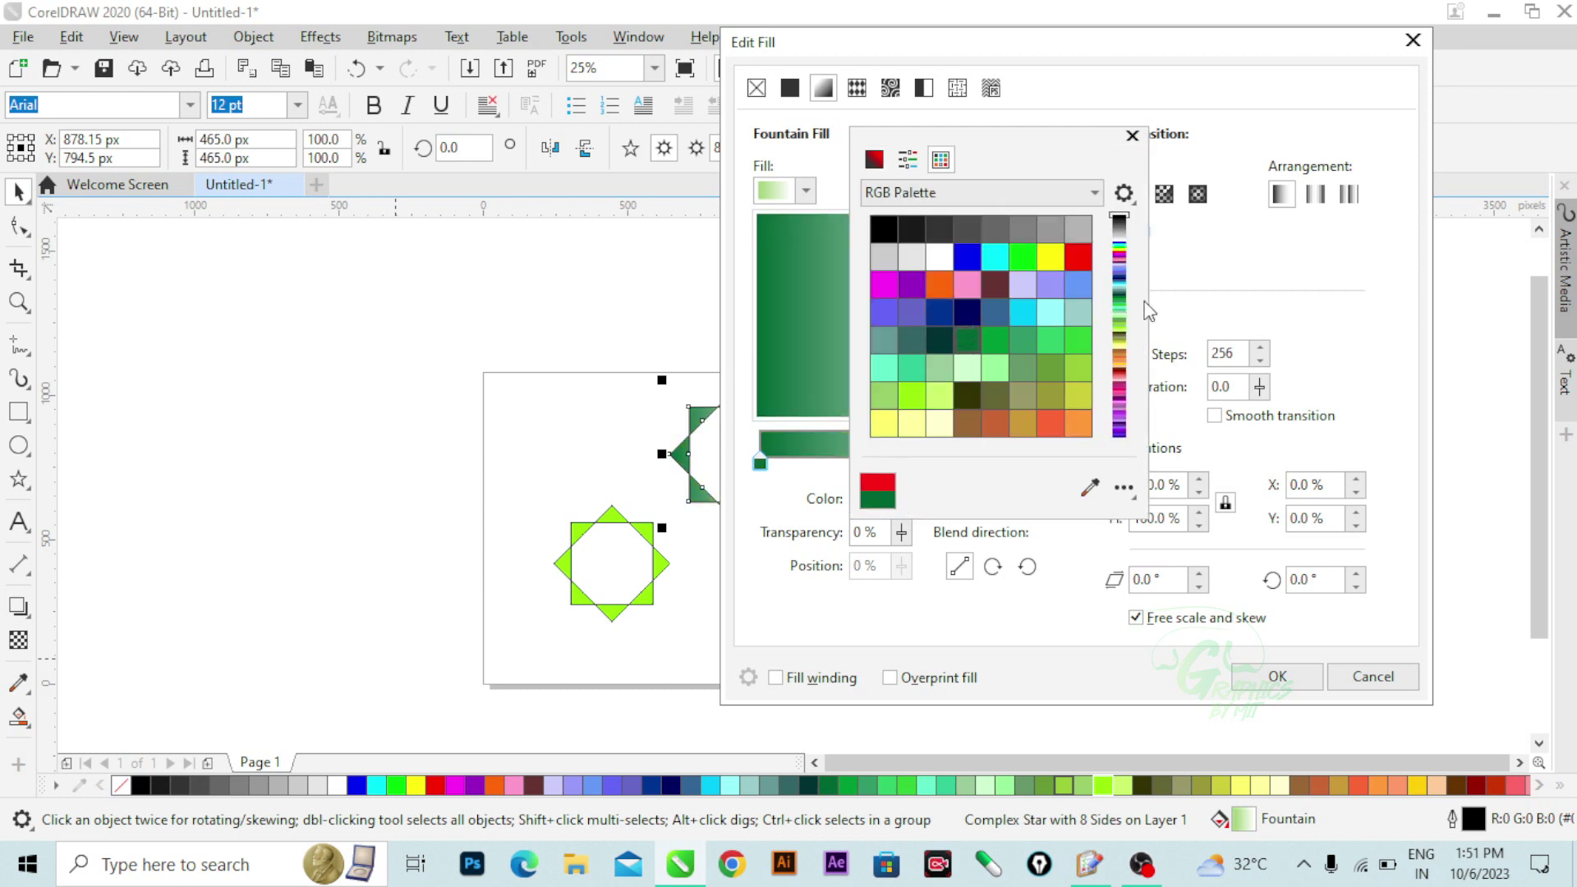
- Set the end colour of the upper star's fountain fill to dark red and apply the fill
click(1034, 463)
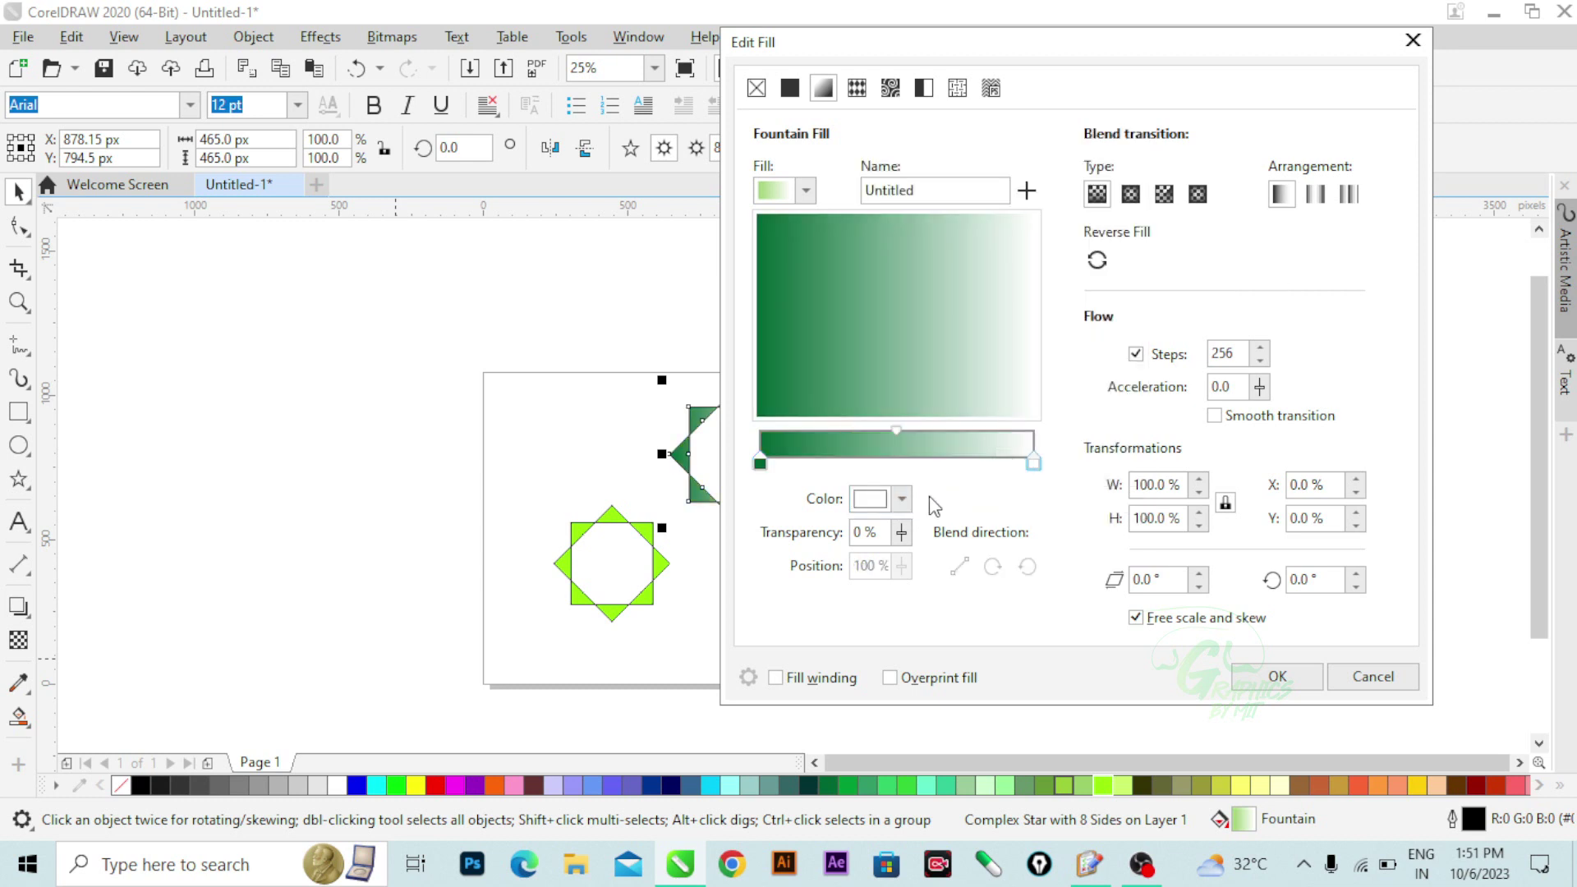
click(901, 501)
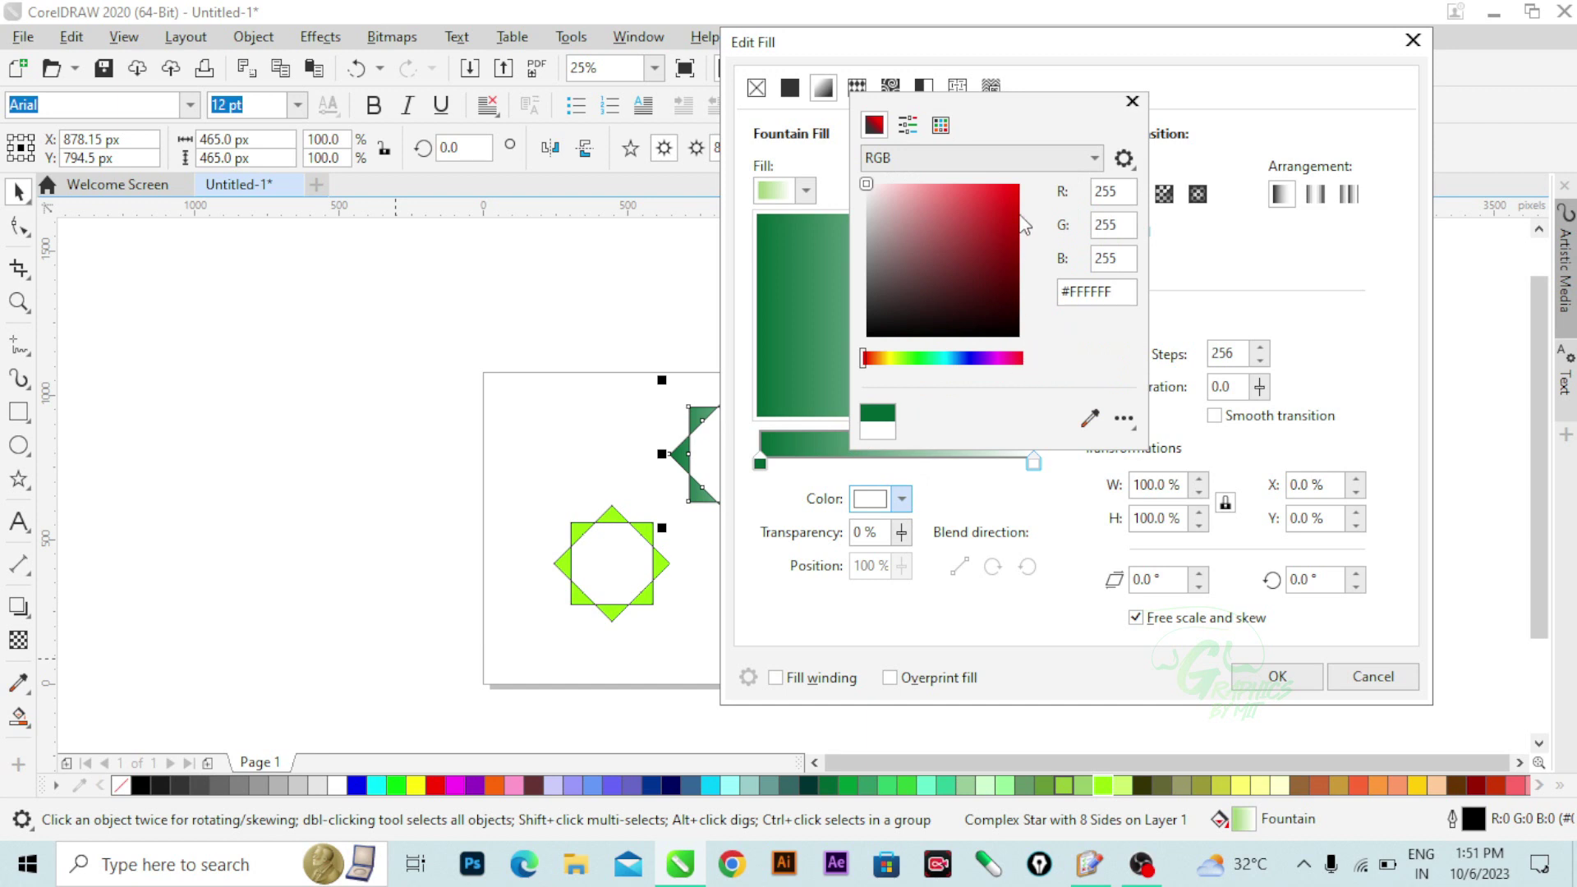
click(1016, 215)
click(1263, 324)
click(1276, 677)
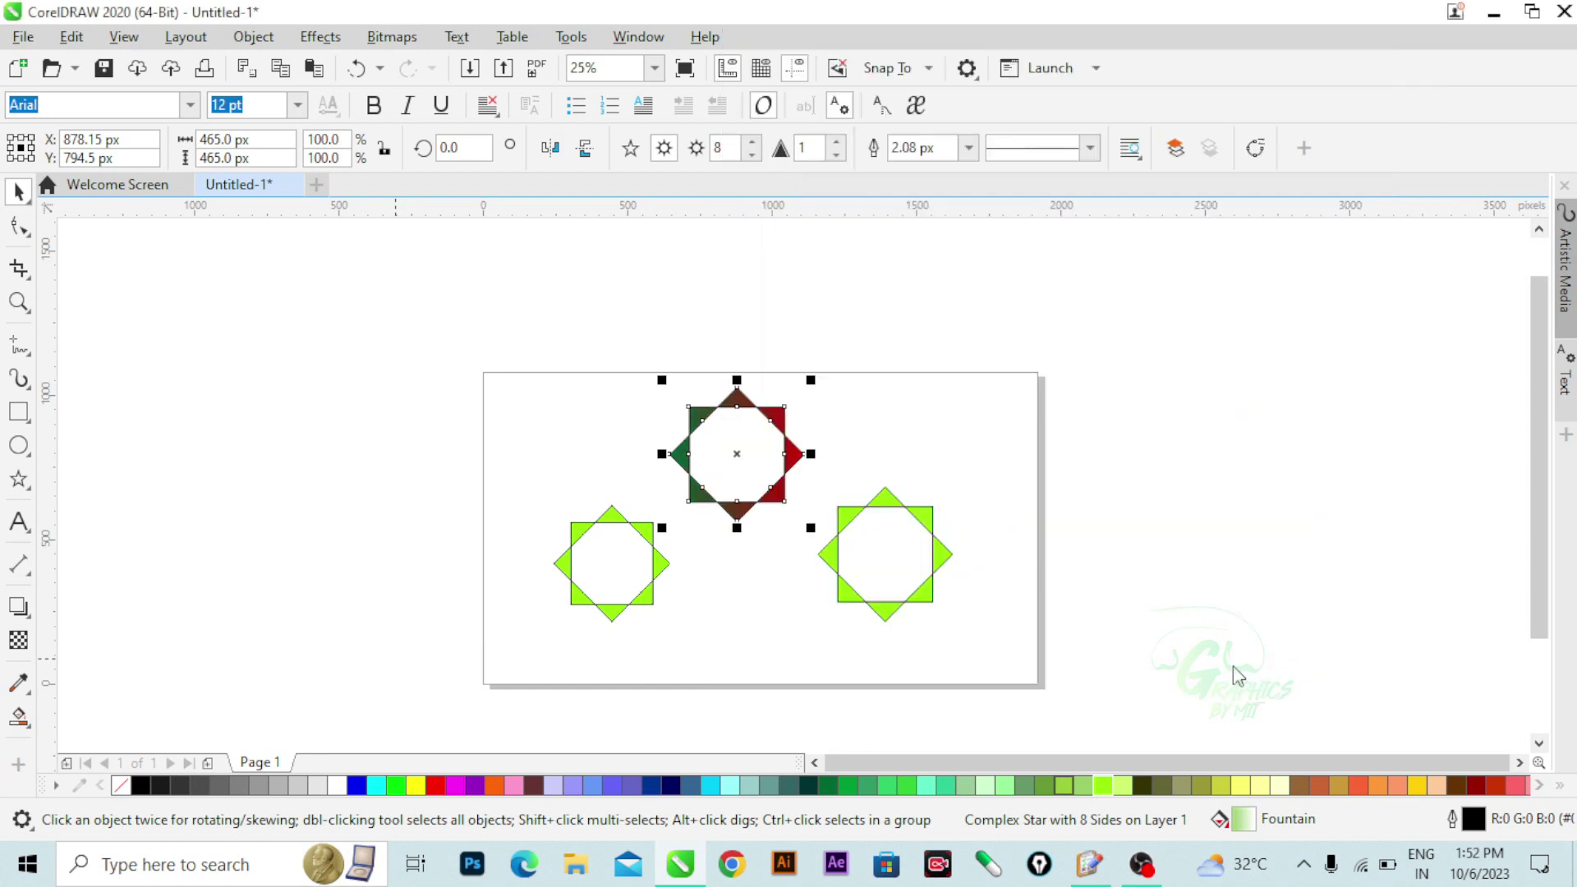
- Give the lower-right star a fountain fill rotated to 316.6° with yellow as its start colour
click(834, 558)
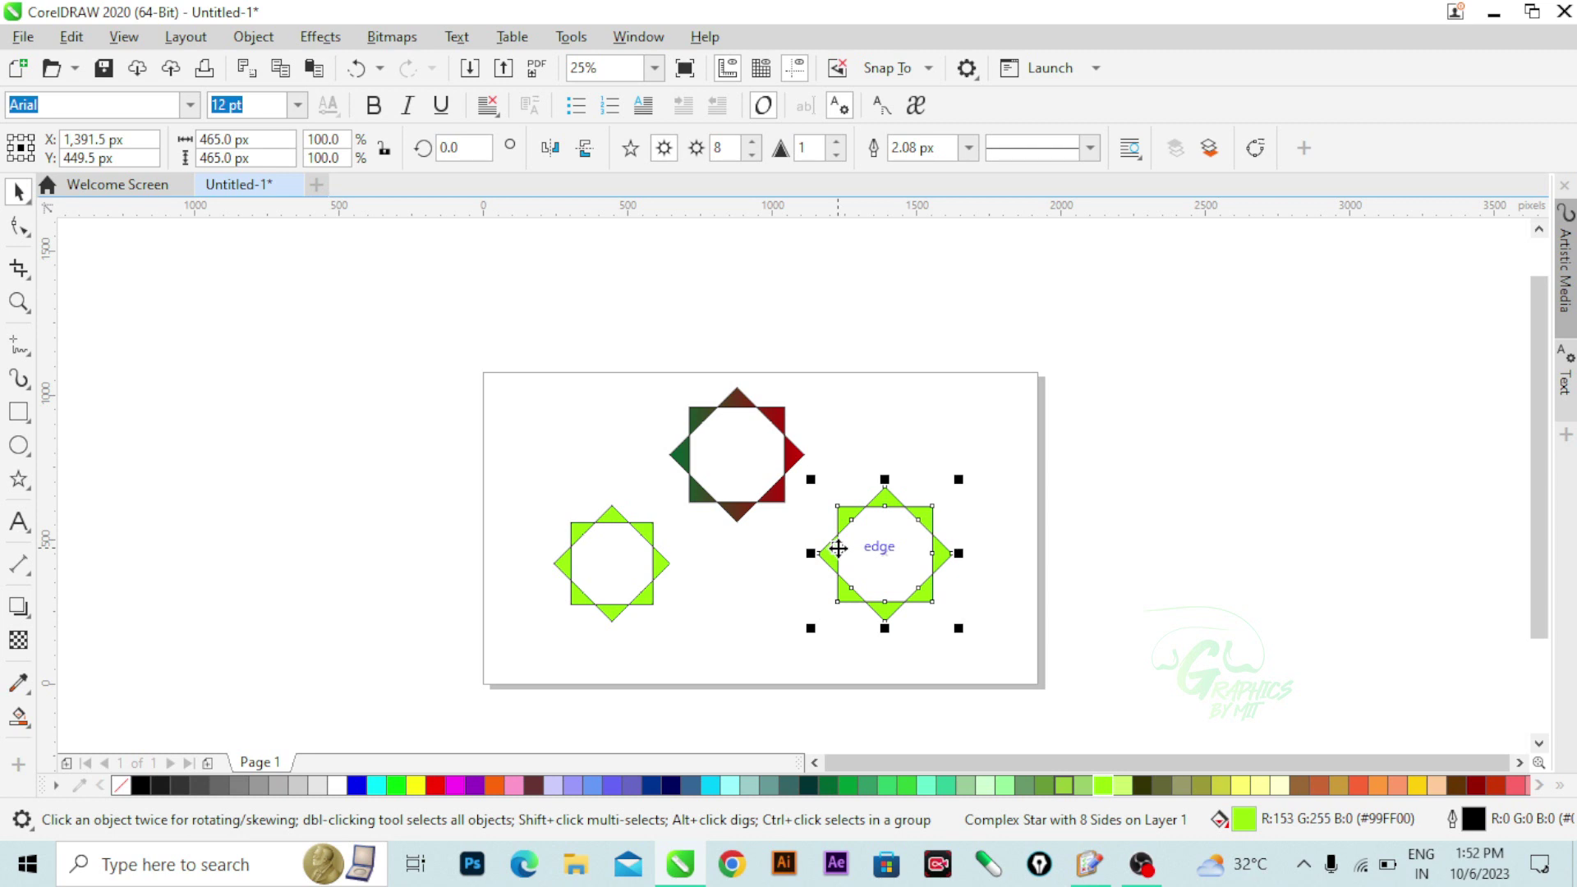
key(F11)
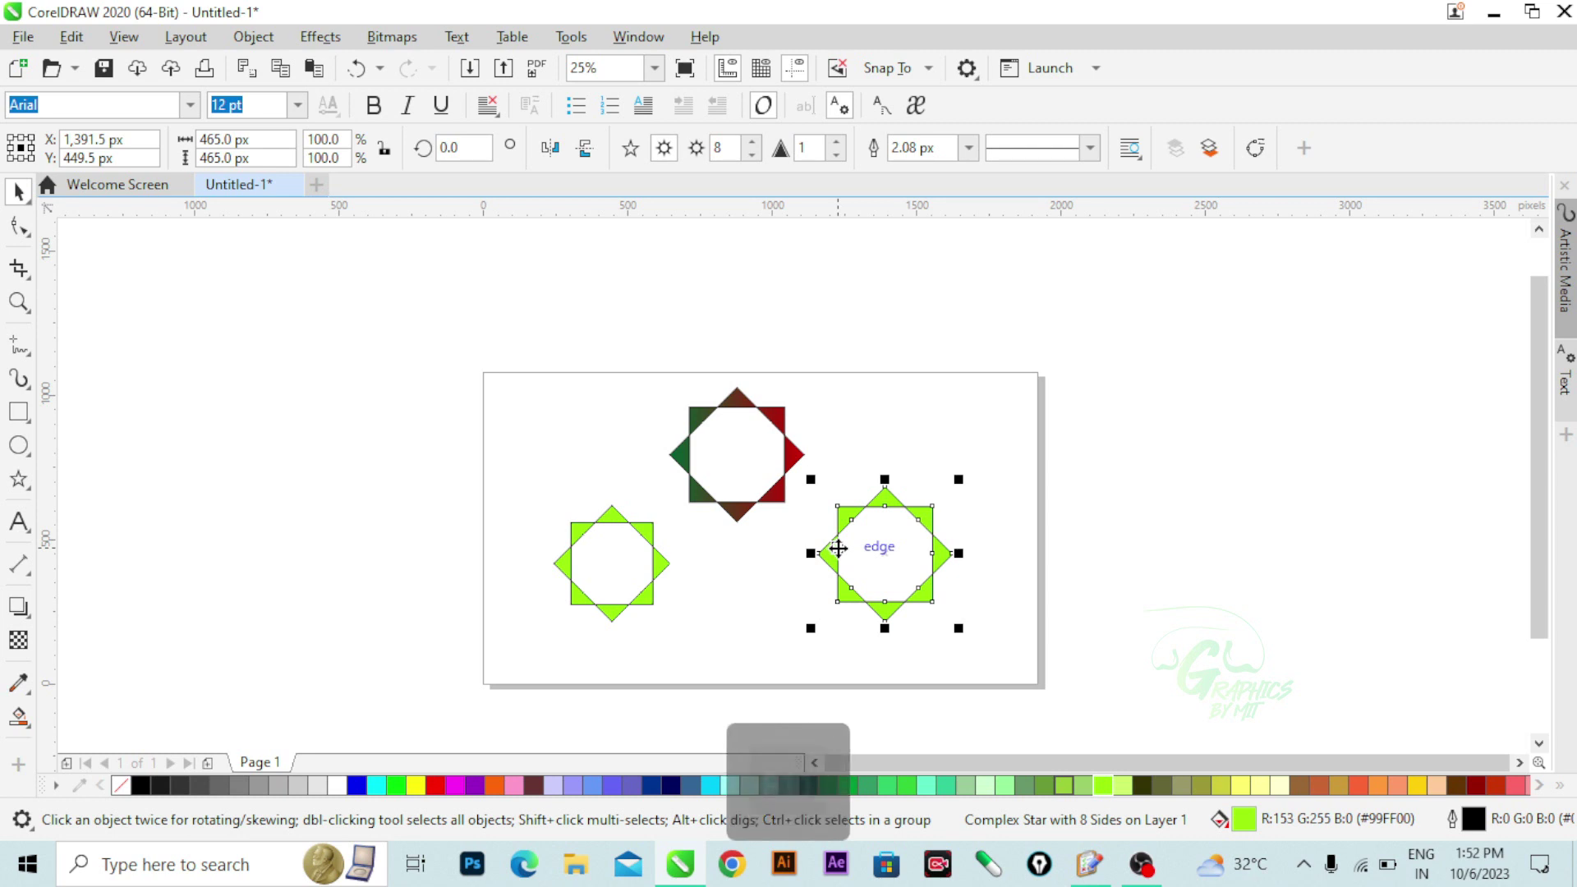
drag(657, 417, 677, 439)
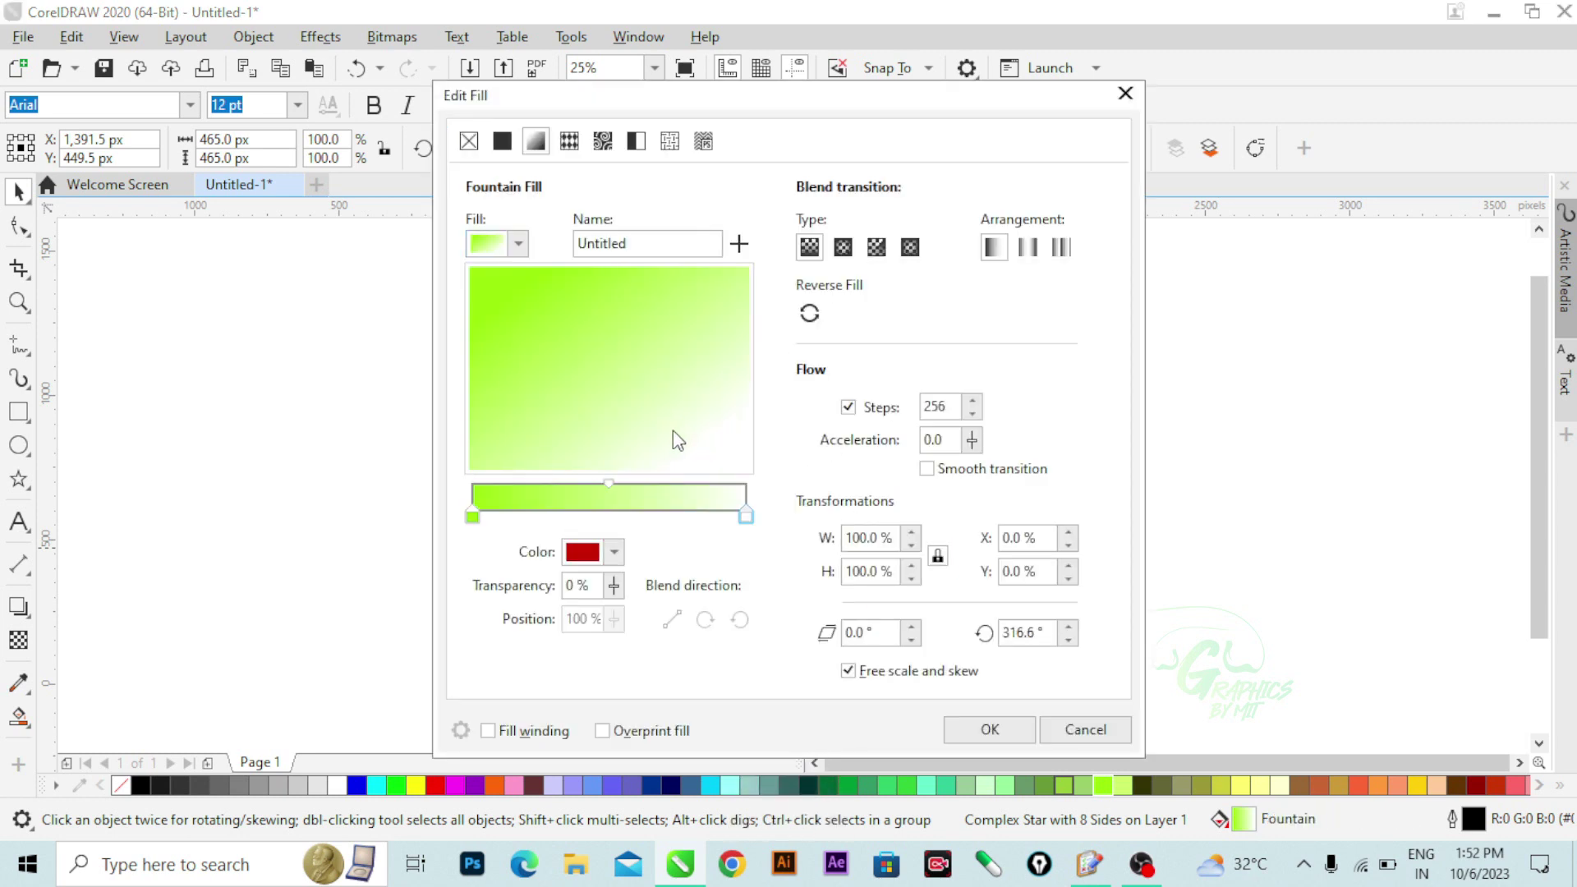
click(472, 518)
click(613, 551)
click(653, 213)
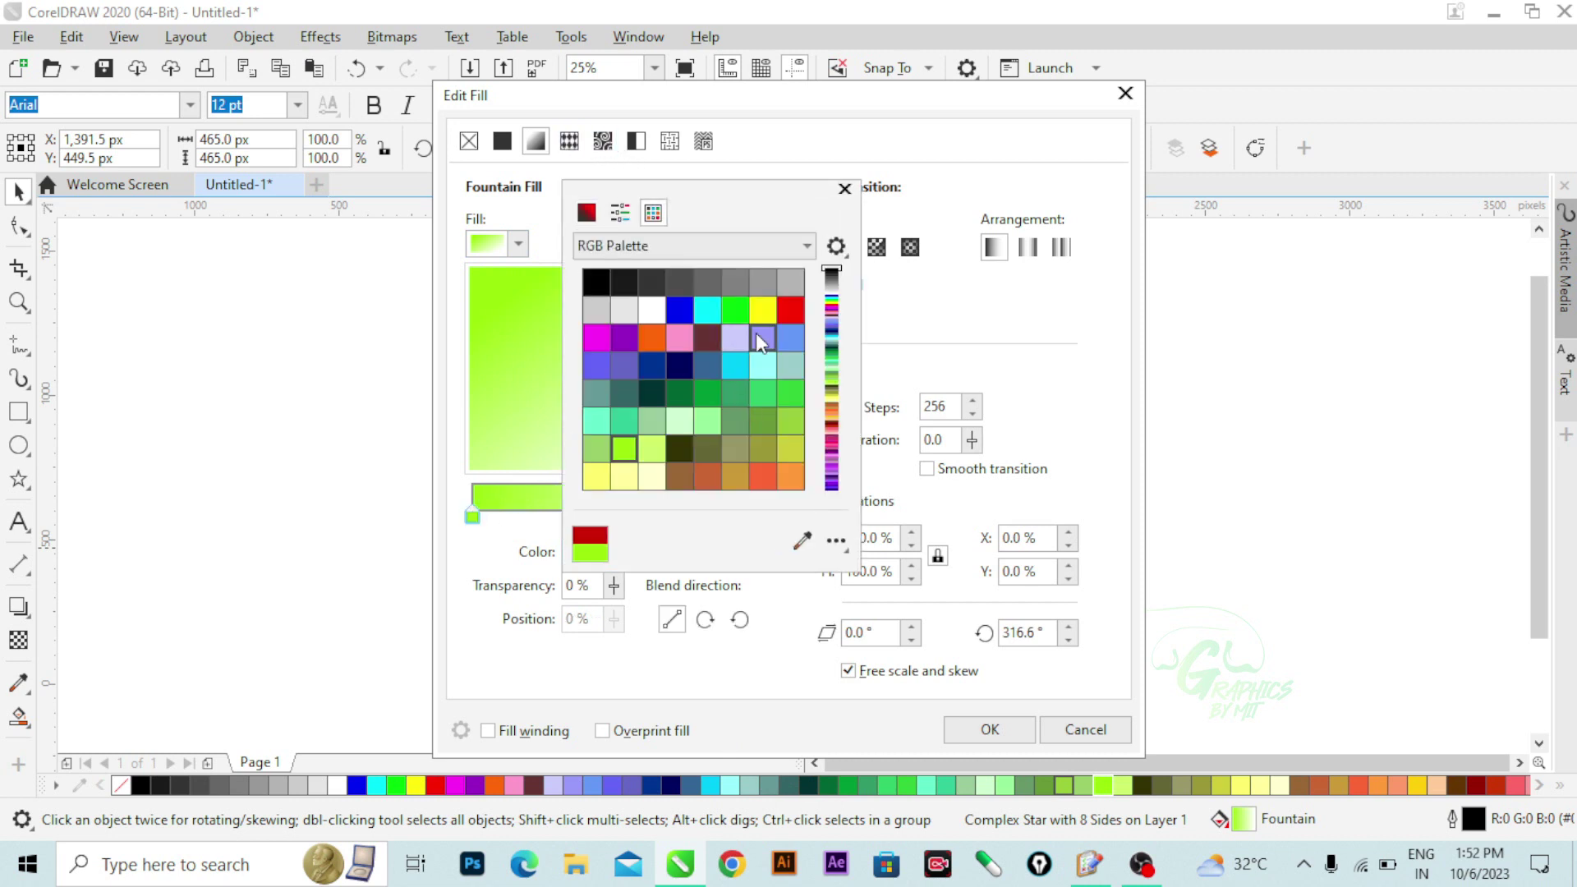
click(768, 312)
click(957, 340)
- Set the end colour of the lower-right star's fountain fill to dark navy blue
click(745, 515)
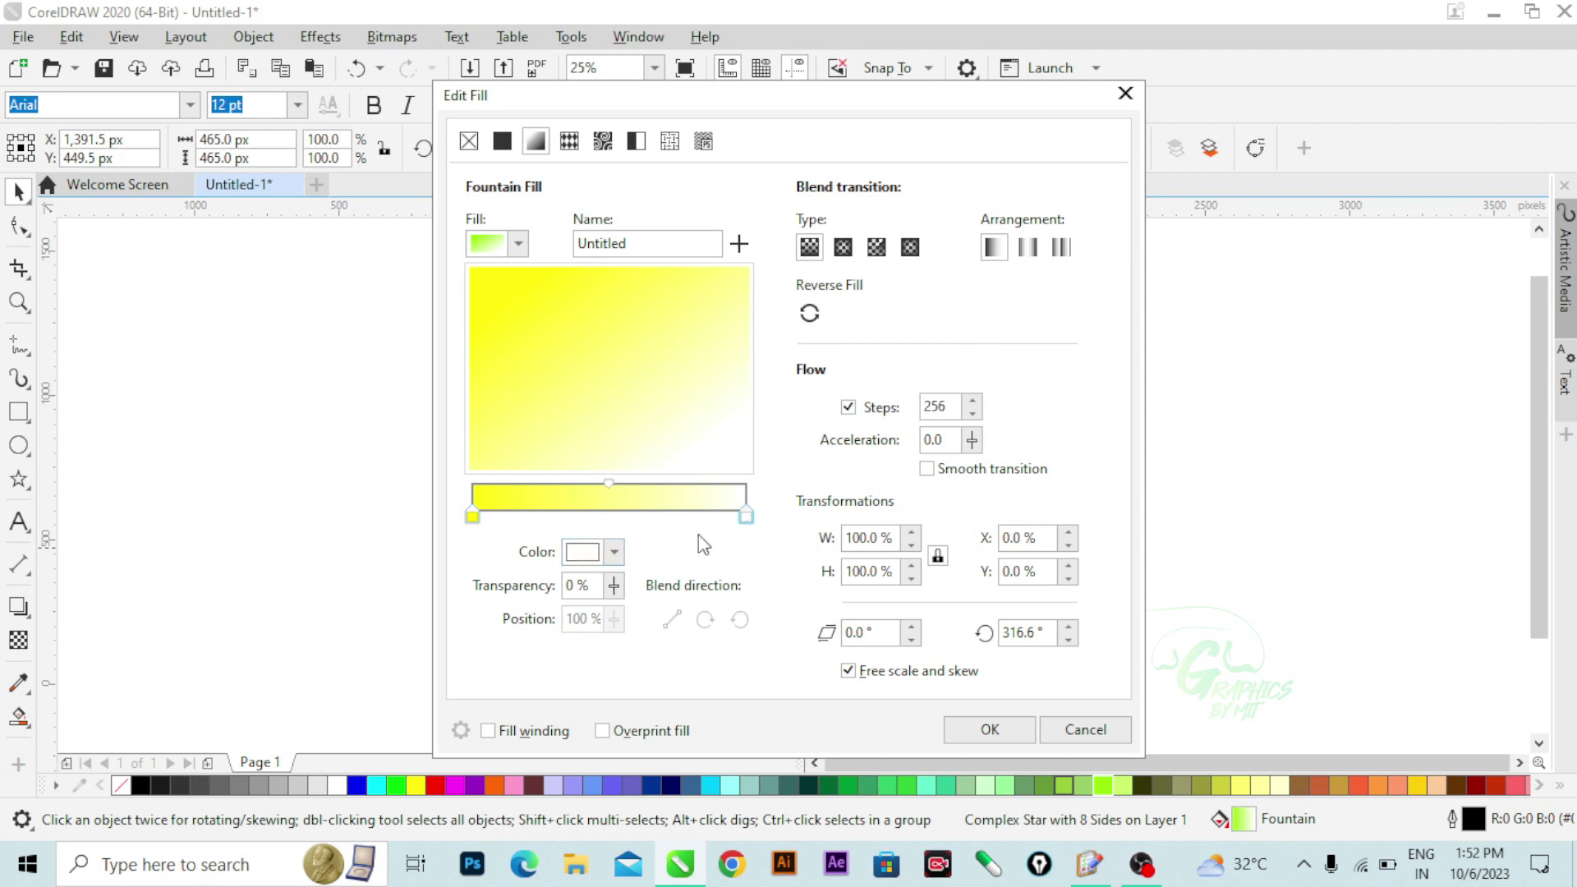
click(616, 552)
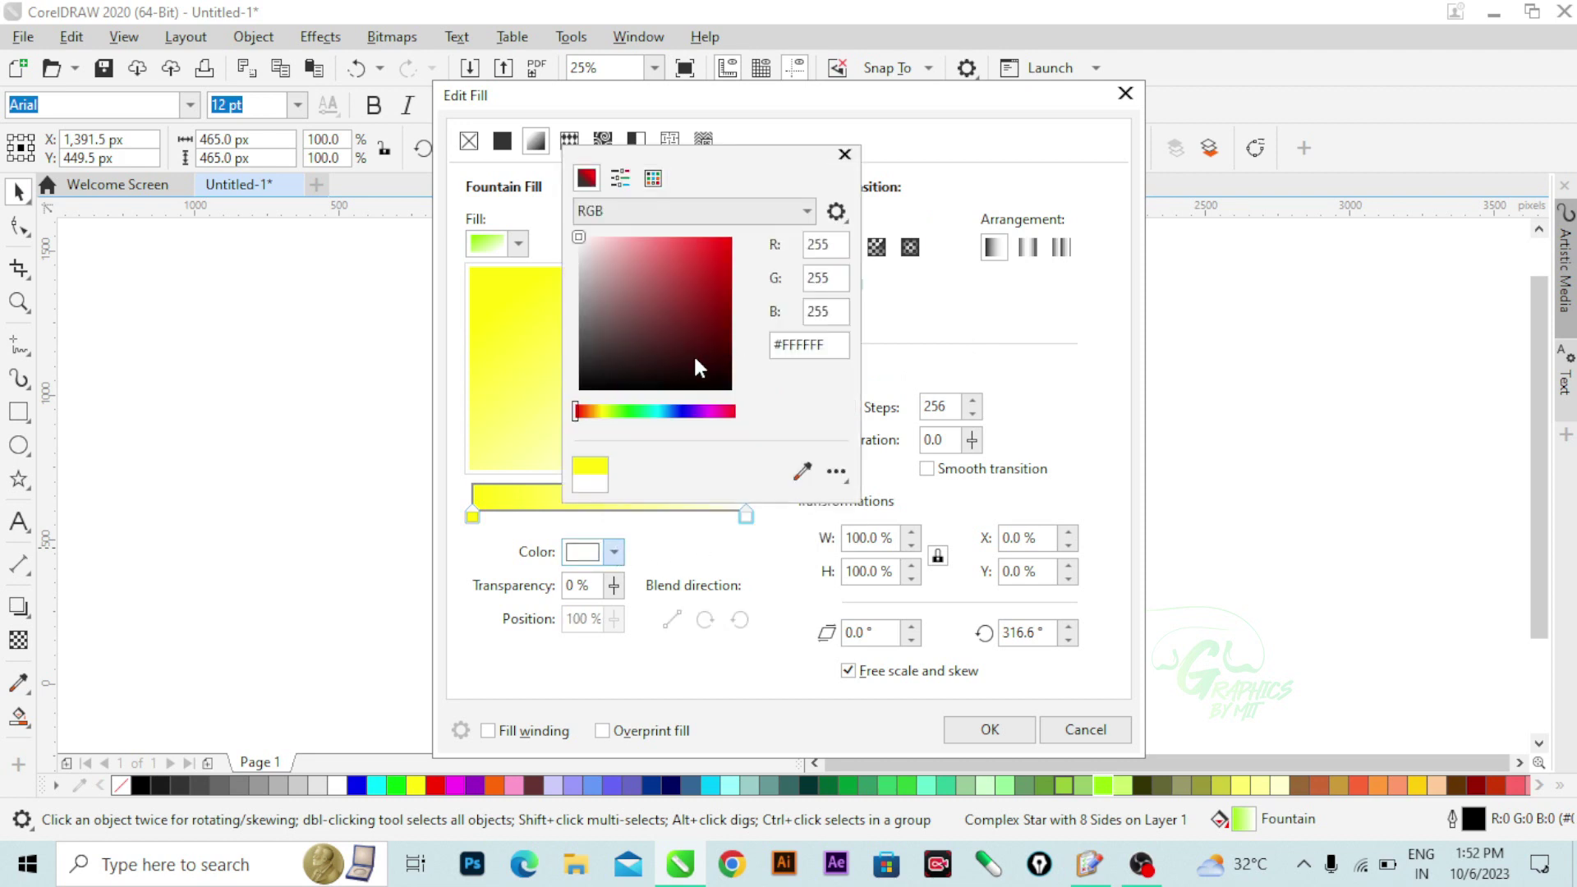
click(674, 411)
click(718, 257)
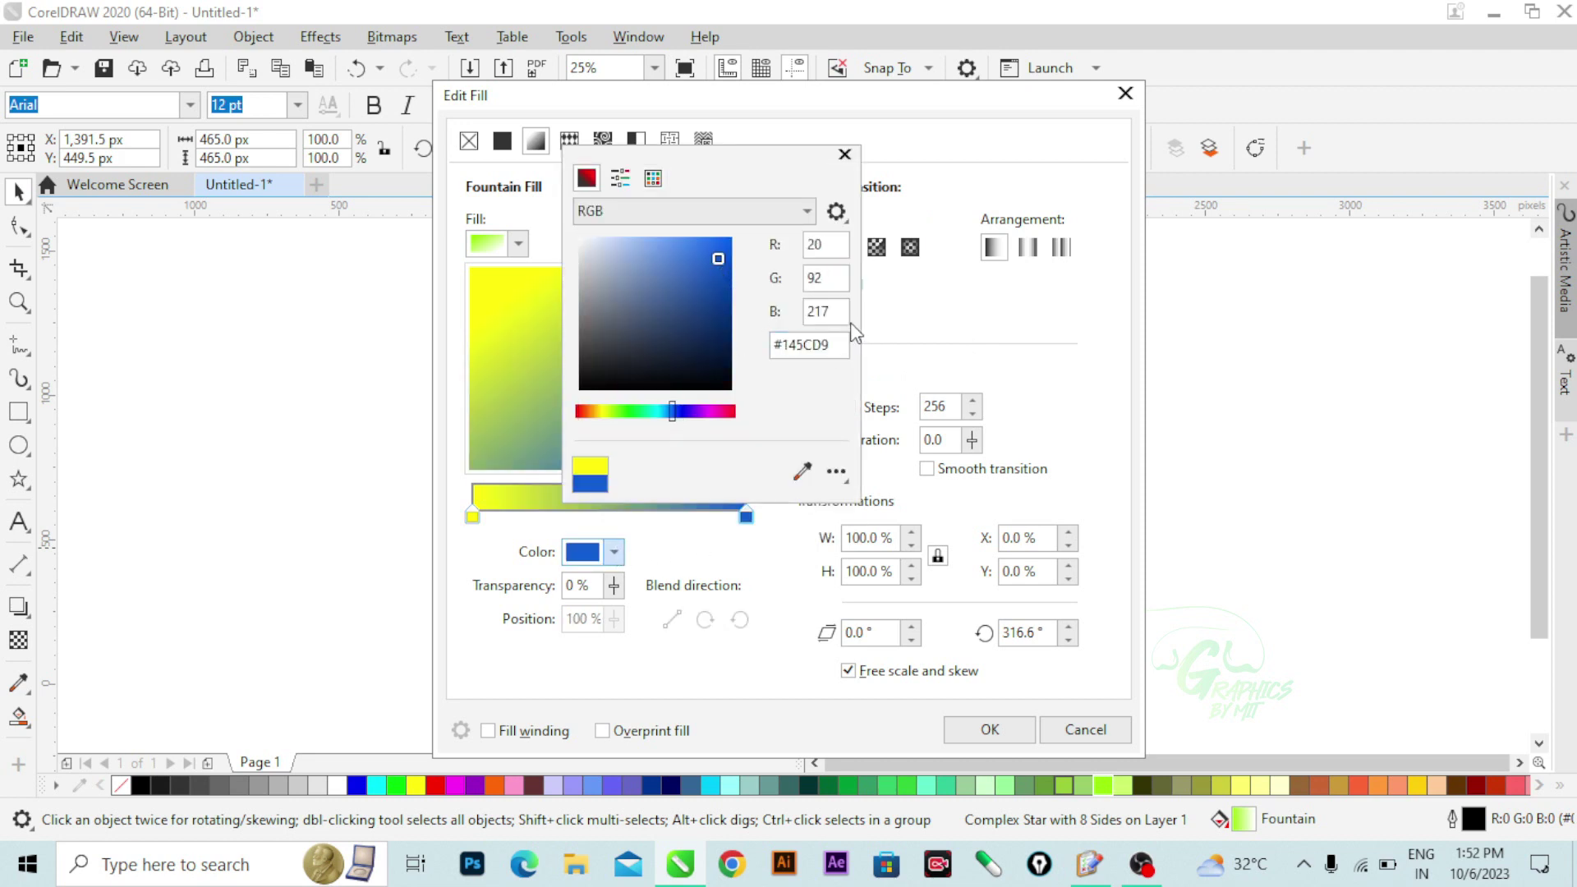
click(716, 327)
click(933, 283)
- Change the lower-right star's gradient to an elliptical fountain fill, apply it and deselect the star
click(842, 246)
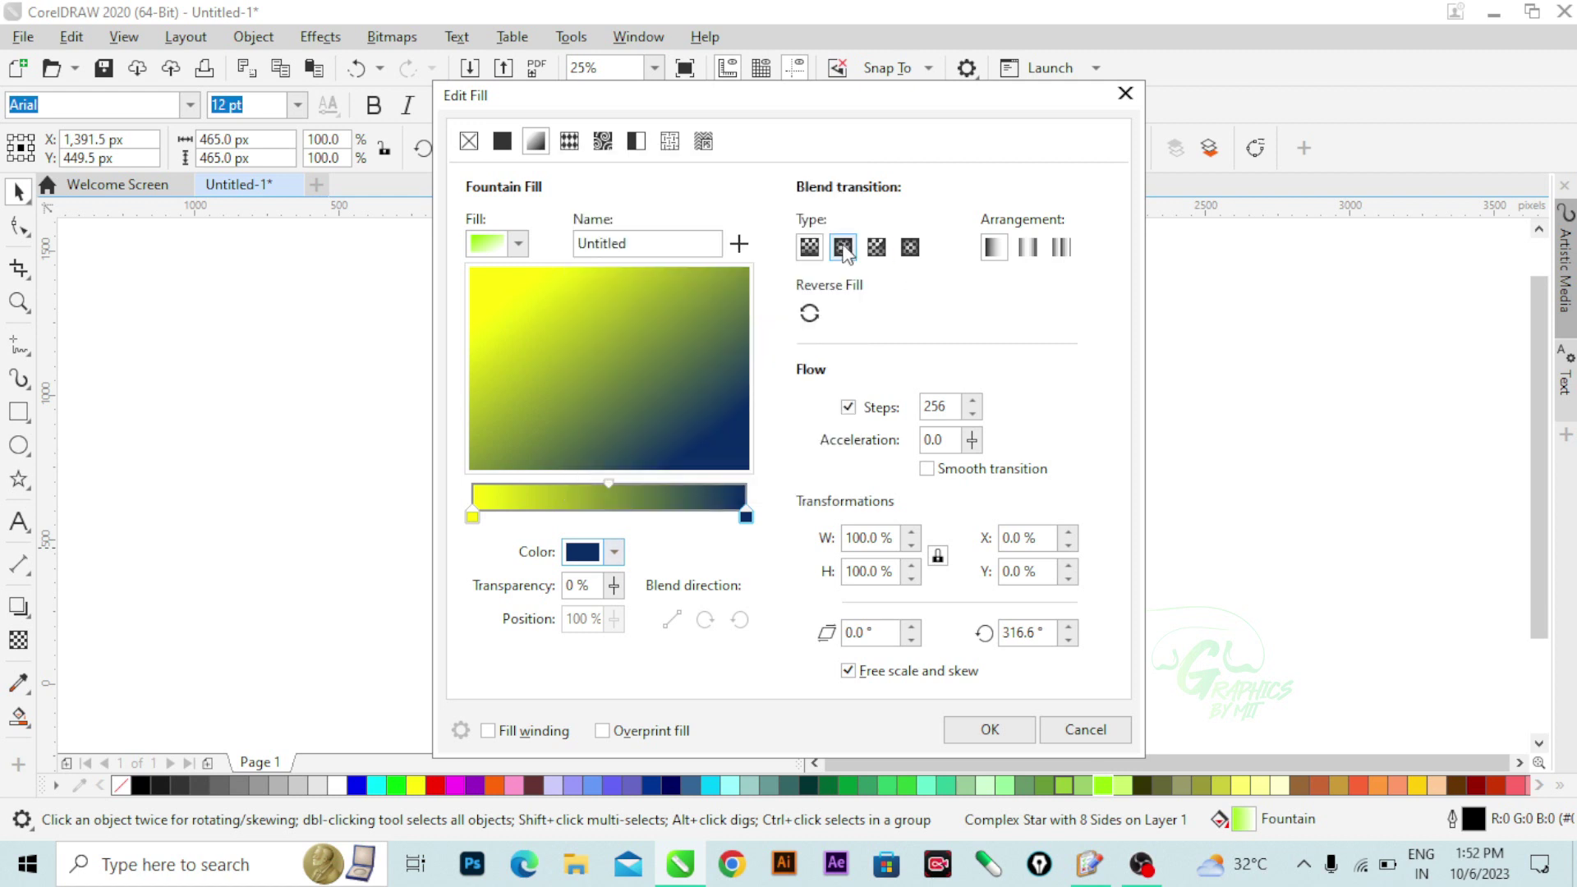
click(970, 727)
click(1013, 657)
scroll(919, 525, up, 1)
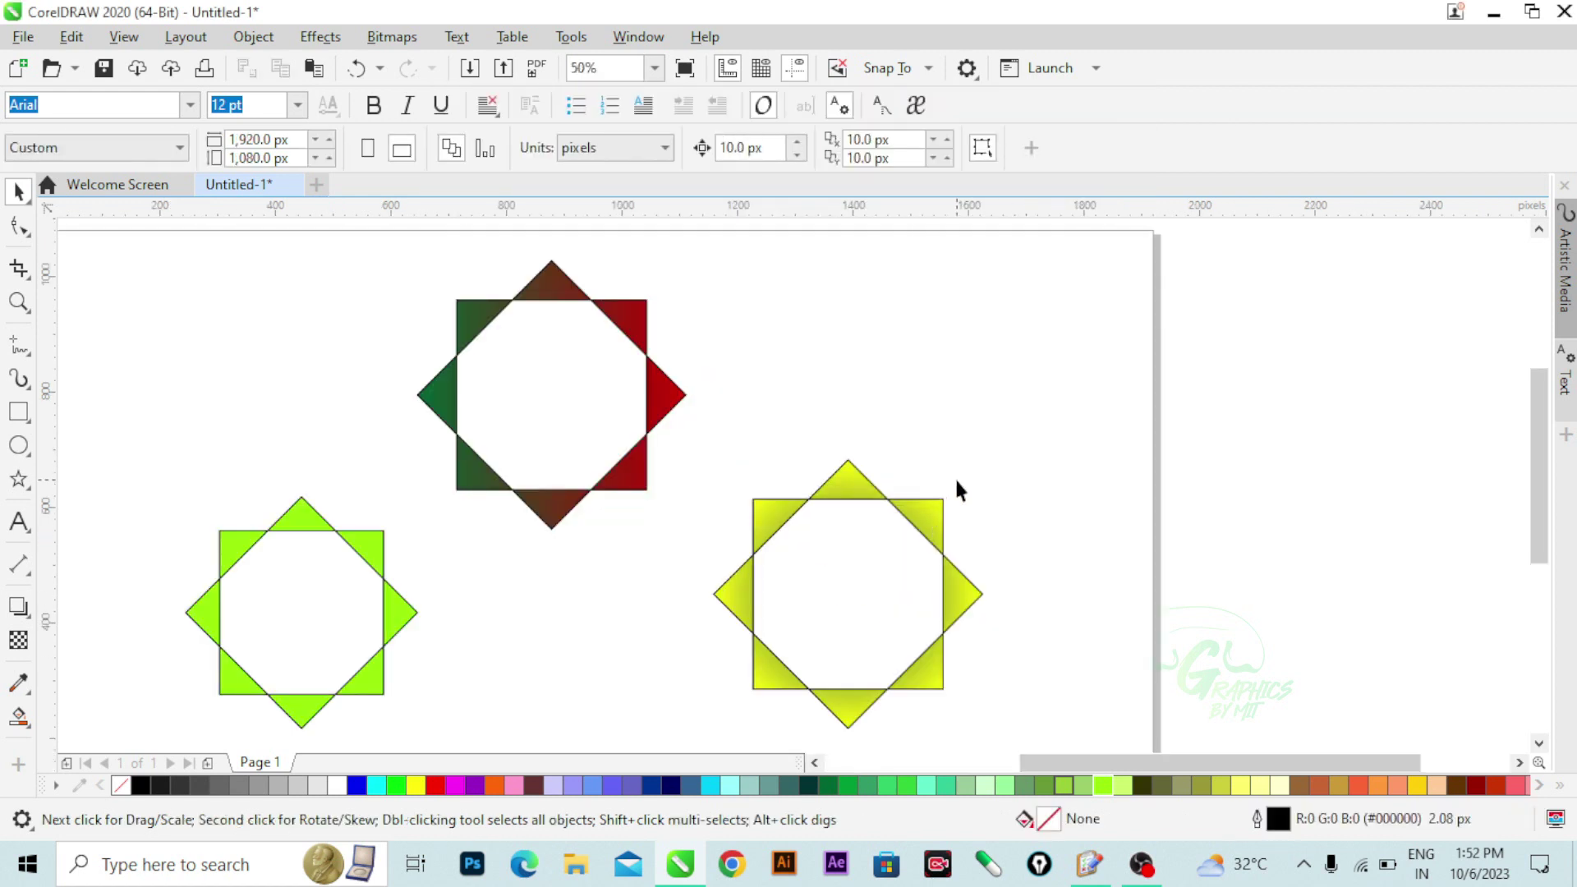
scroll(954, 476, down, 1)
scroll(876, 482, up, 1)
scroll(776, 460, down, 1)
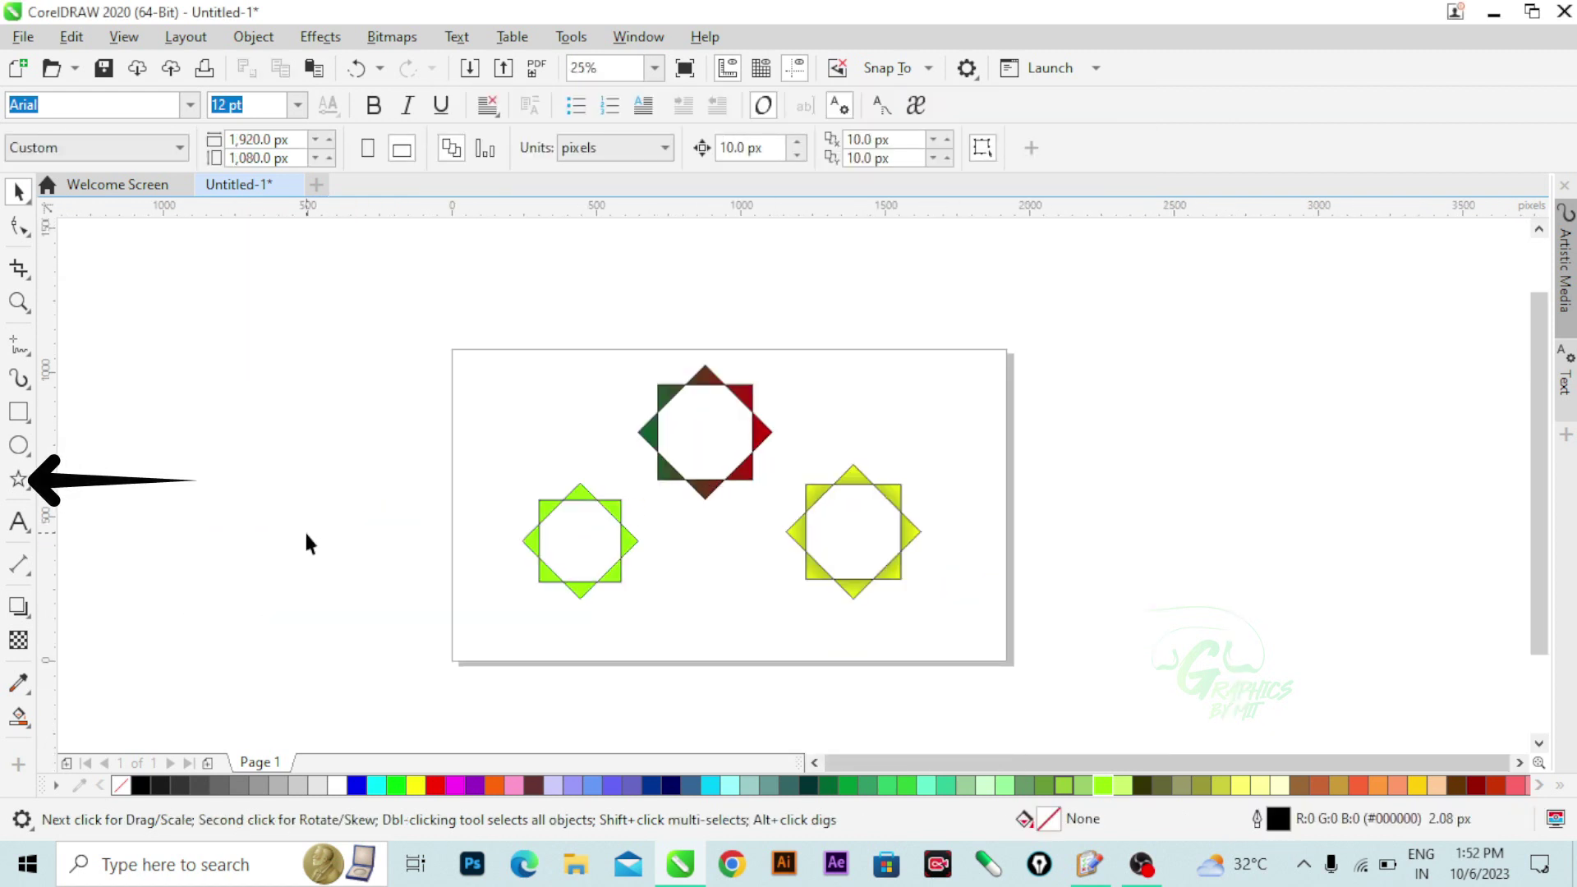
- Draw two simple five-pointed stars near the page's upper-left corner, the upper one about 424 by 404 px
click(17, 478)
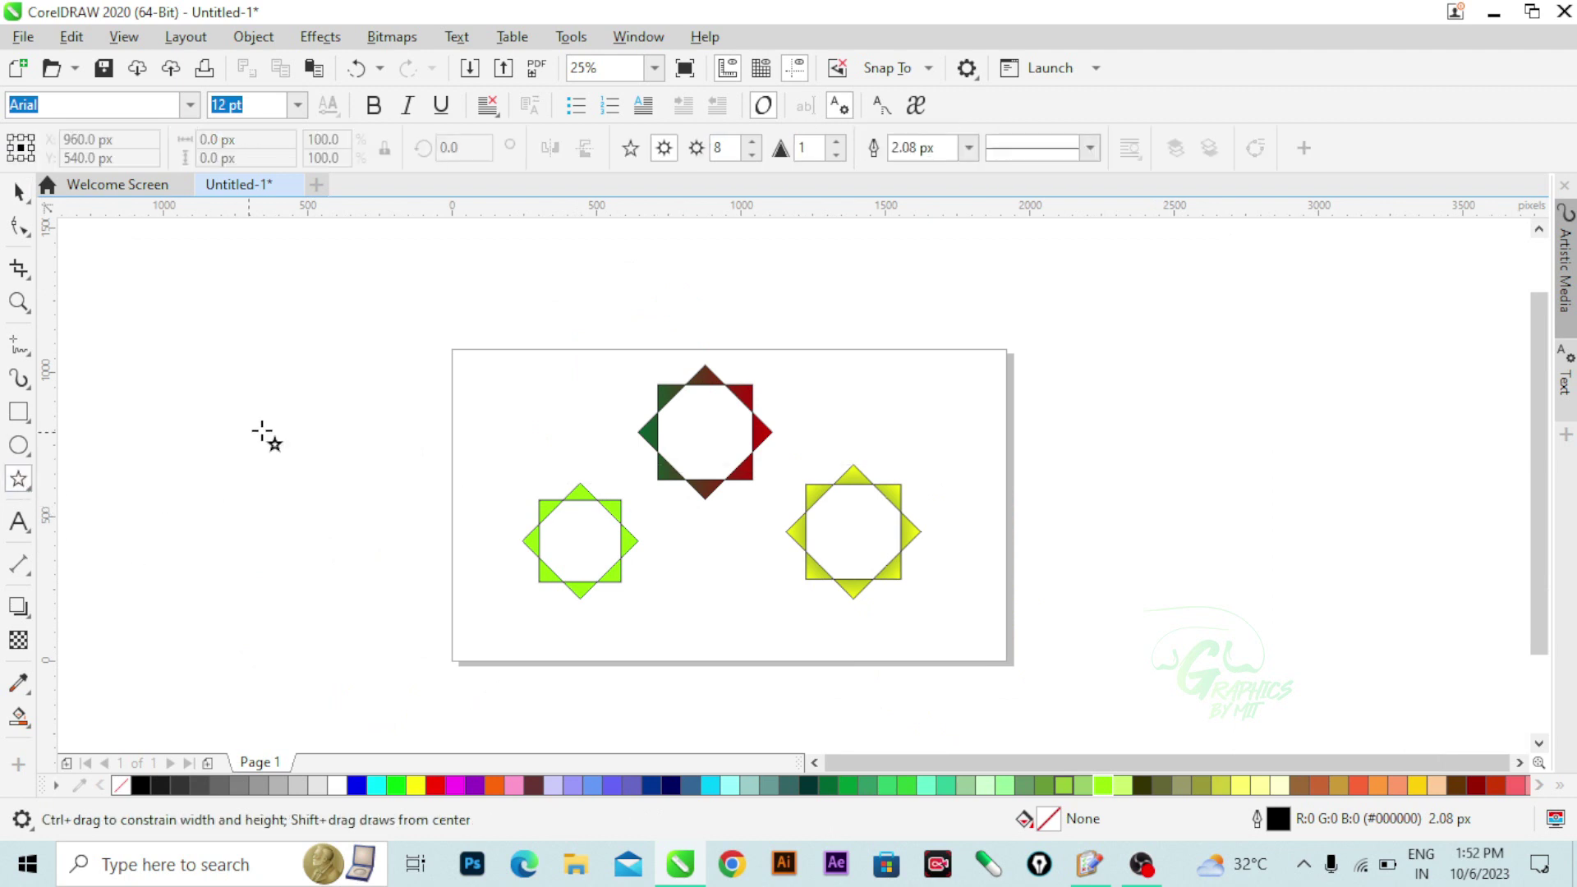
click(630, 148)
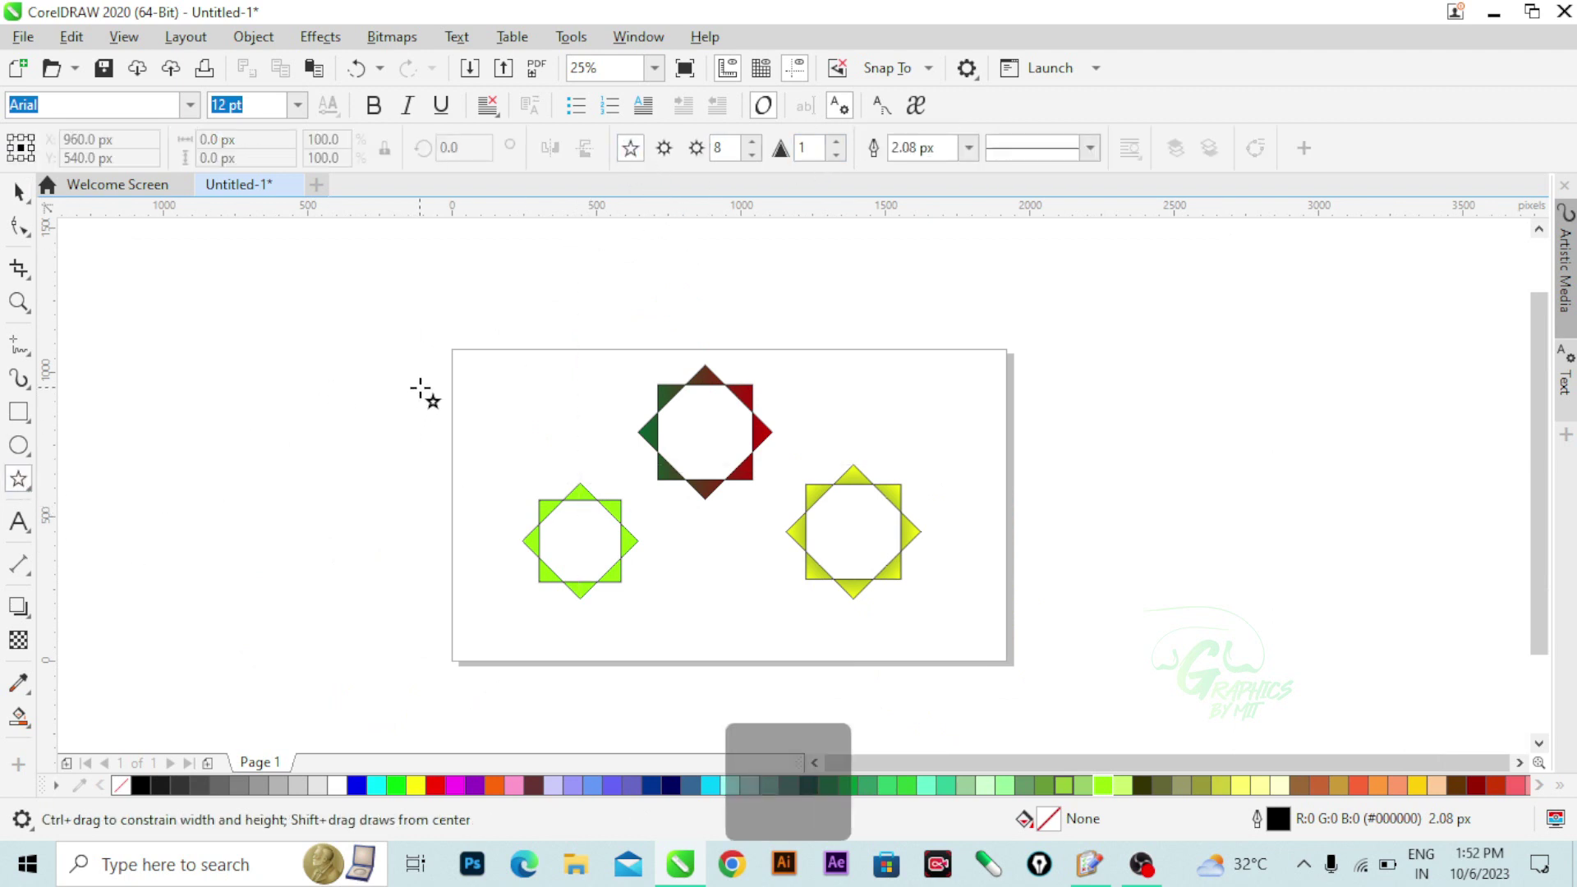
drag(414, 380, 534, 495)
drag(529, 285, 646, 399)
scroll(608, 339, up, 3)
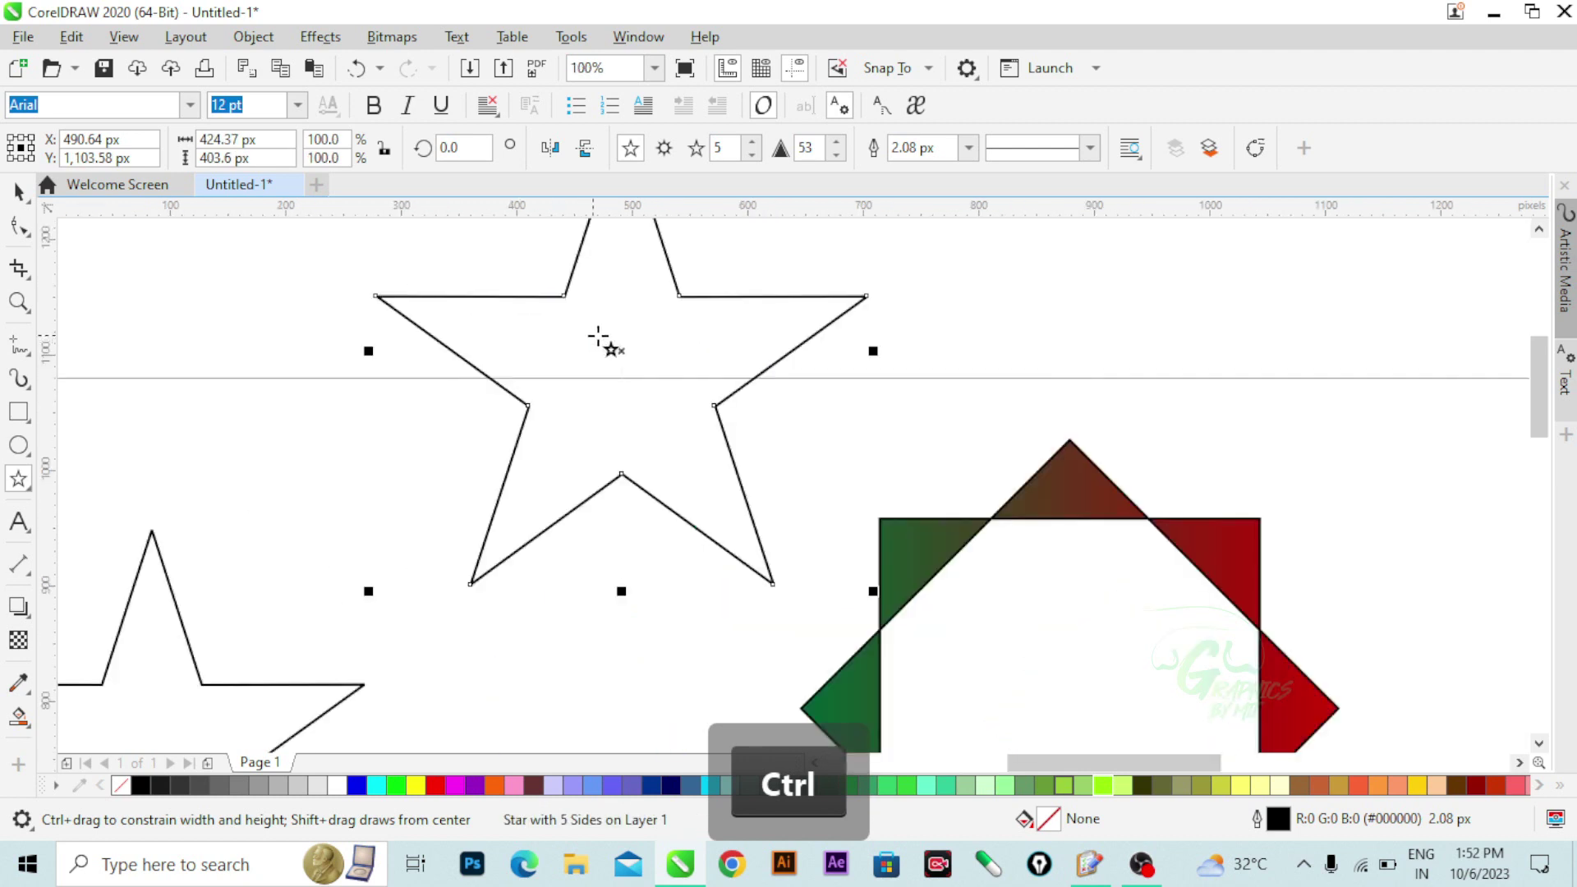
- Use the Attributes Eyedropper to copy the green-to-red fountain fill from the upper complex star to the upper five-pointed star
scroll(610, 337, down, 4)
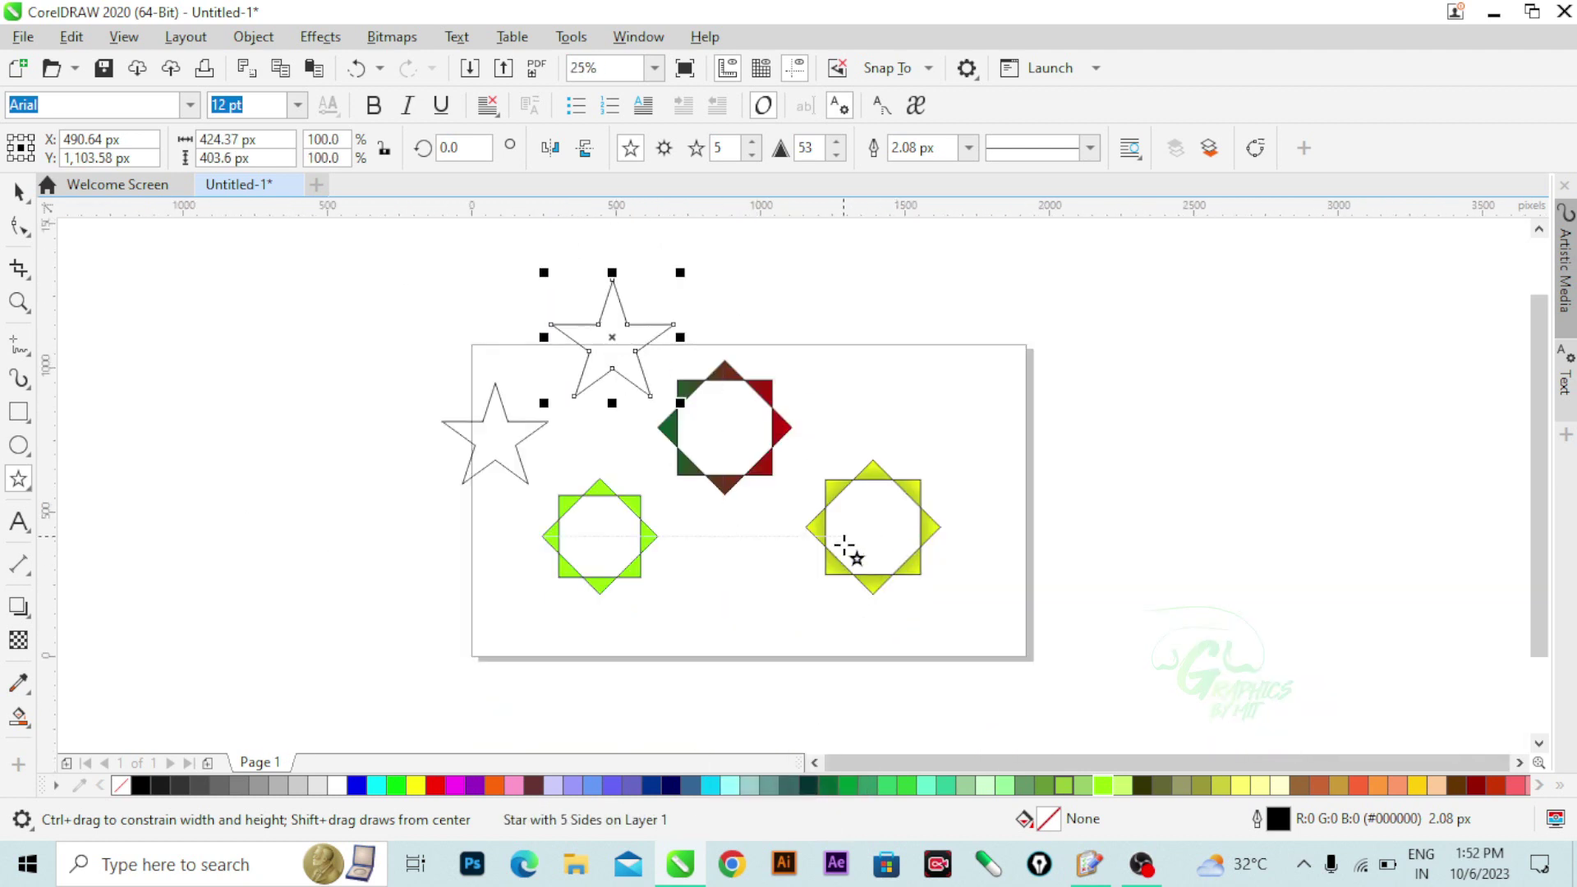
scroll(574, 414, up, 2)
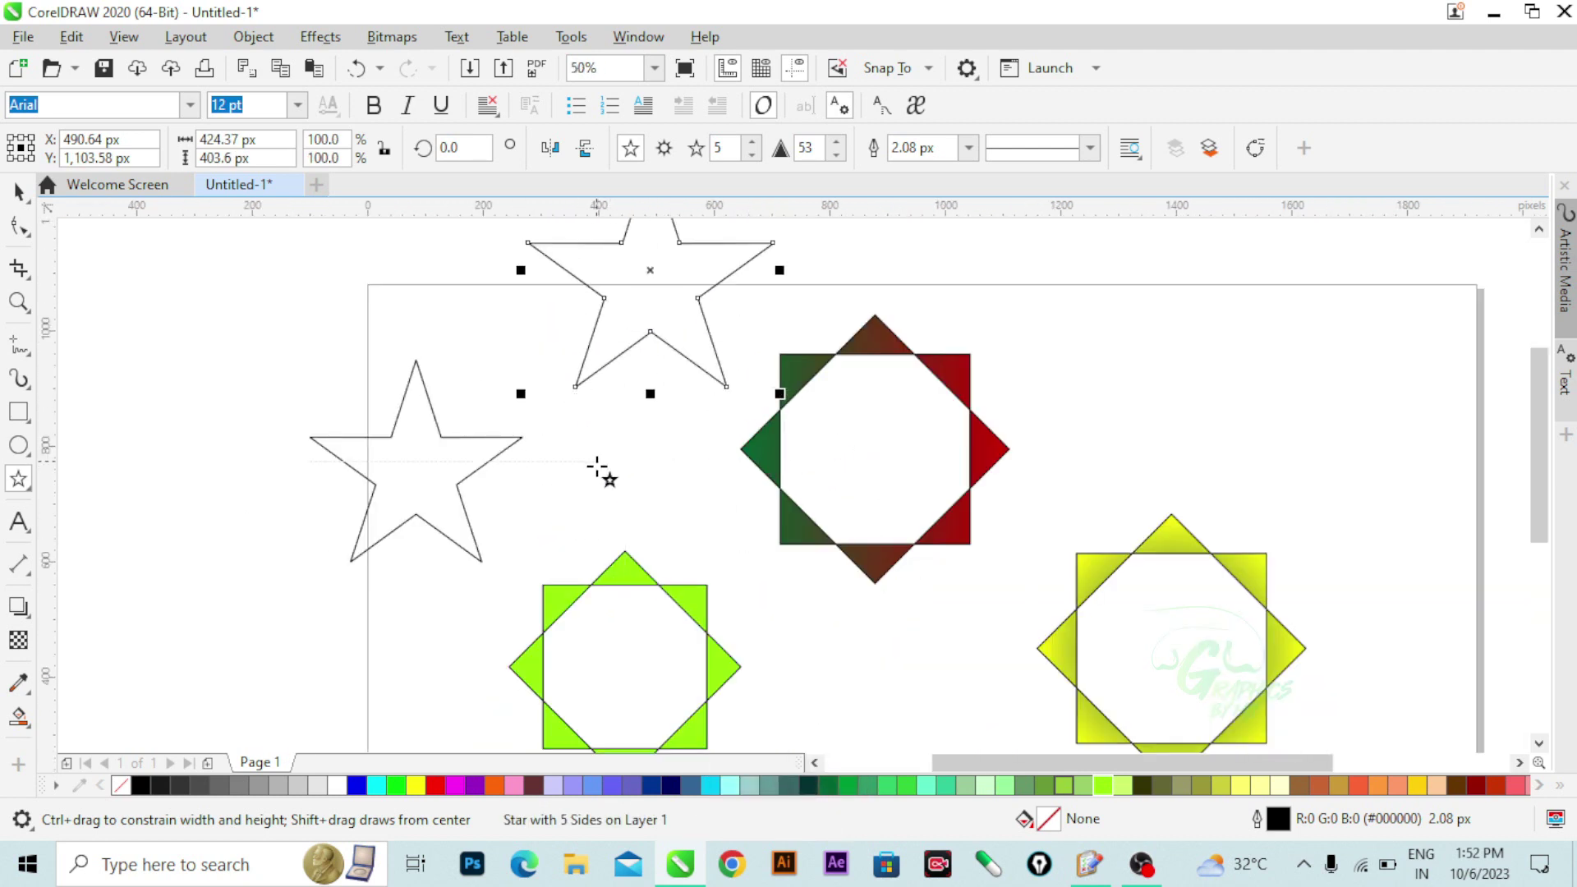
scroll(599, 468, down, 2)
click(18, 682)
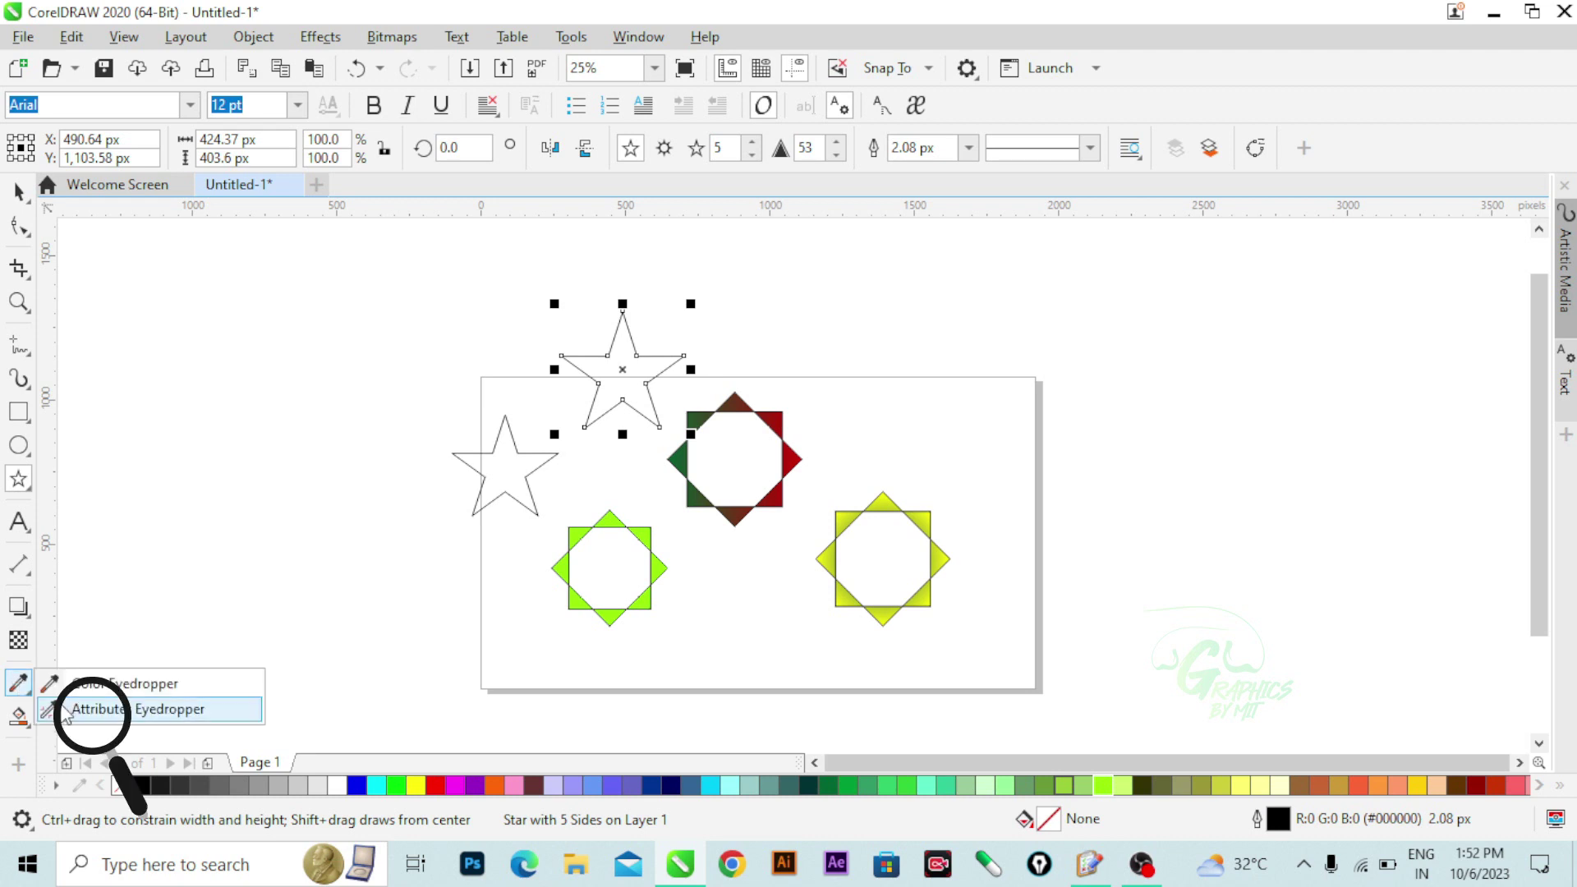
click(123, 704)
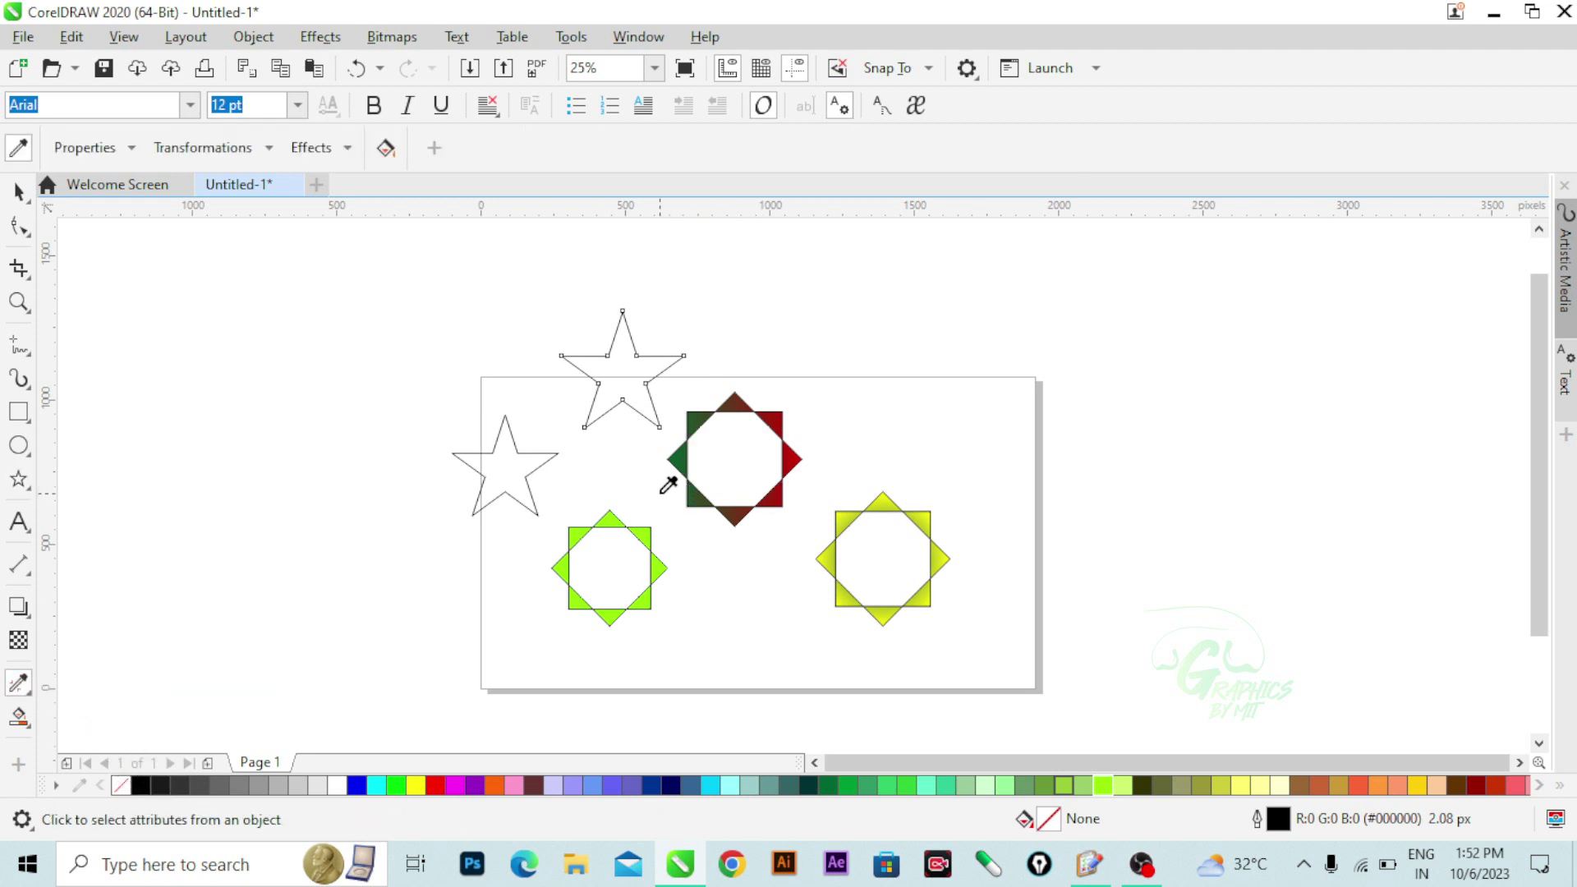
scroll(683, 461, up, 2)
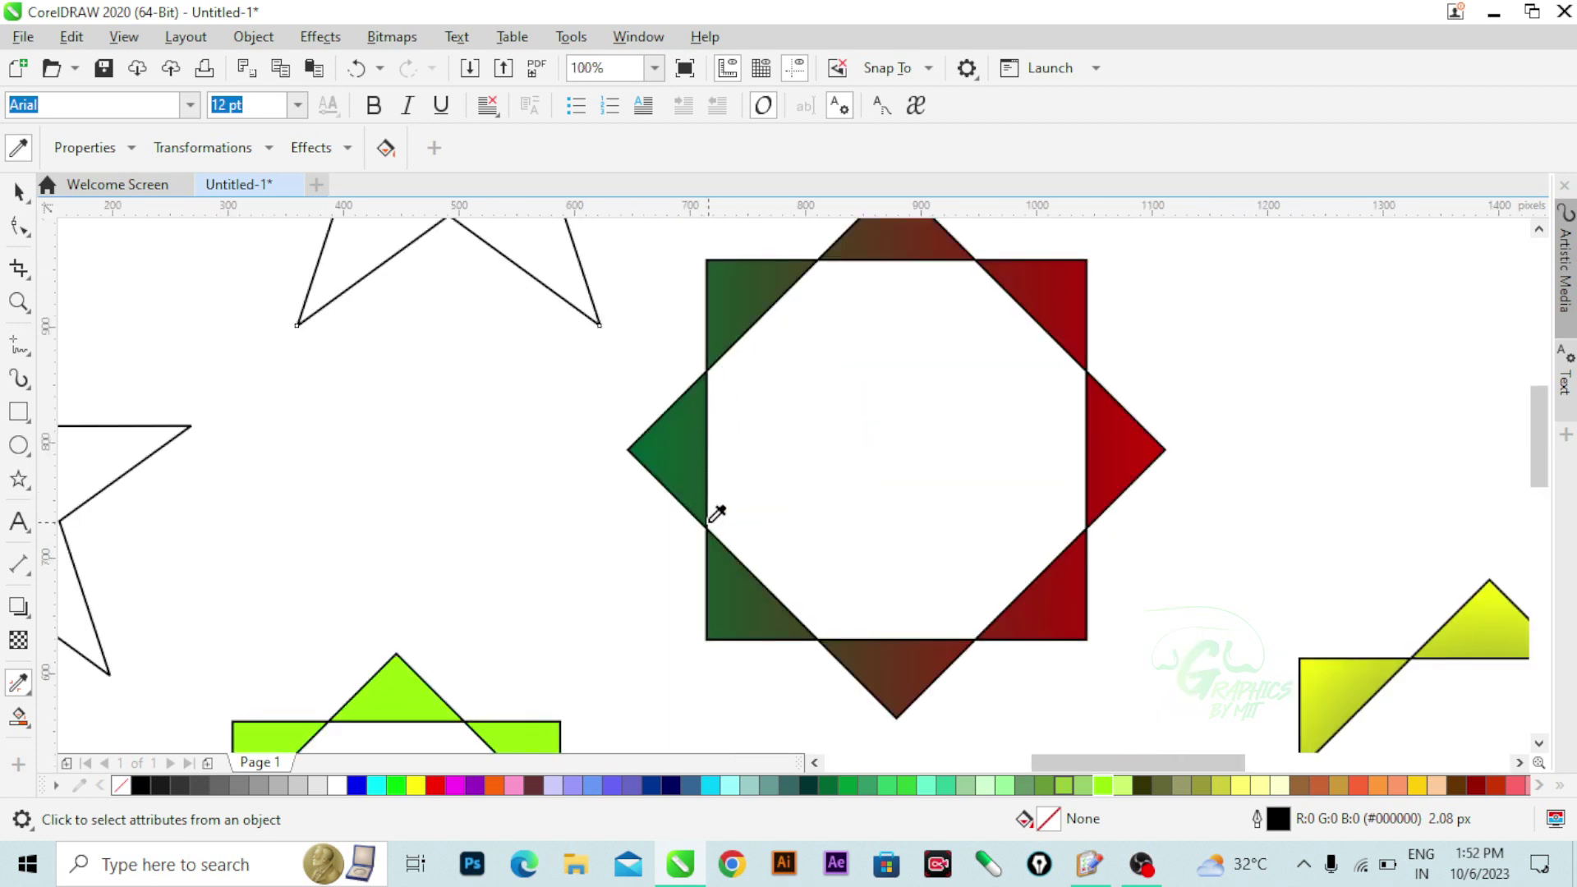
scroll(714, 501, down, 1)
click(704, 476)
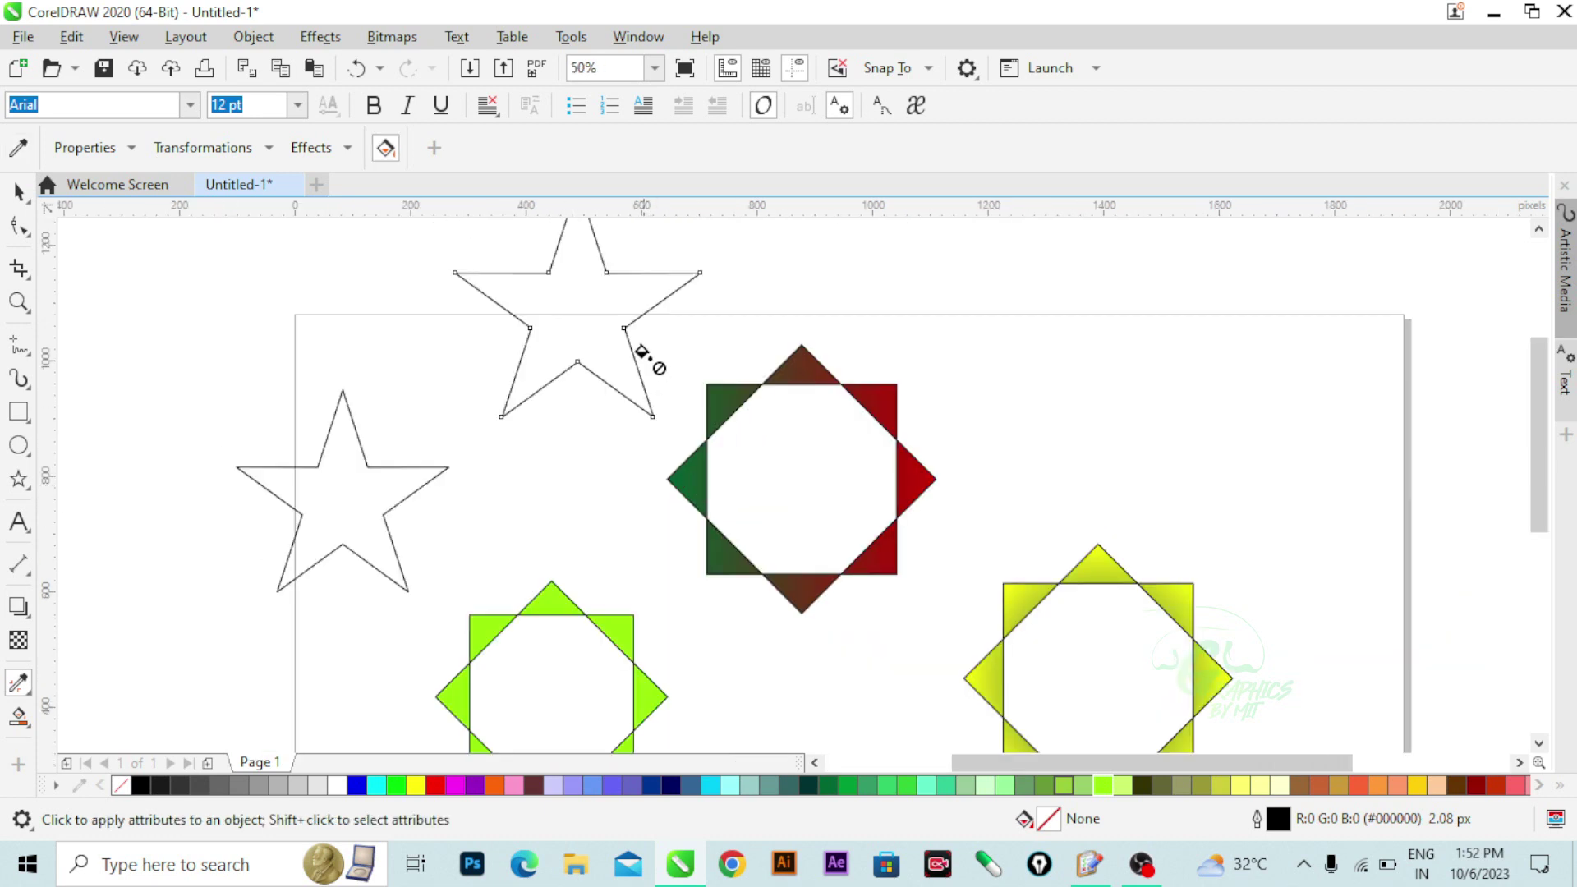
scroll(597, 322, up, 1)
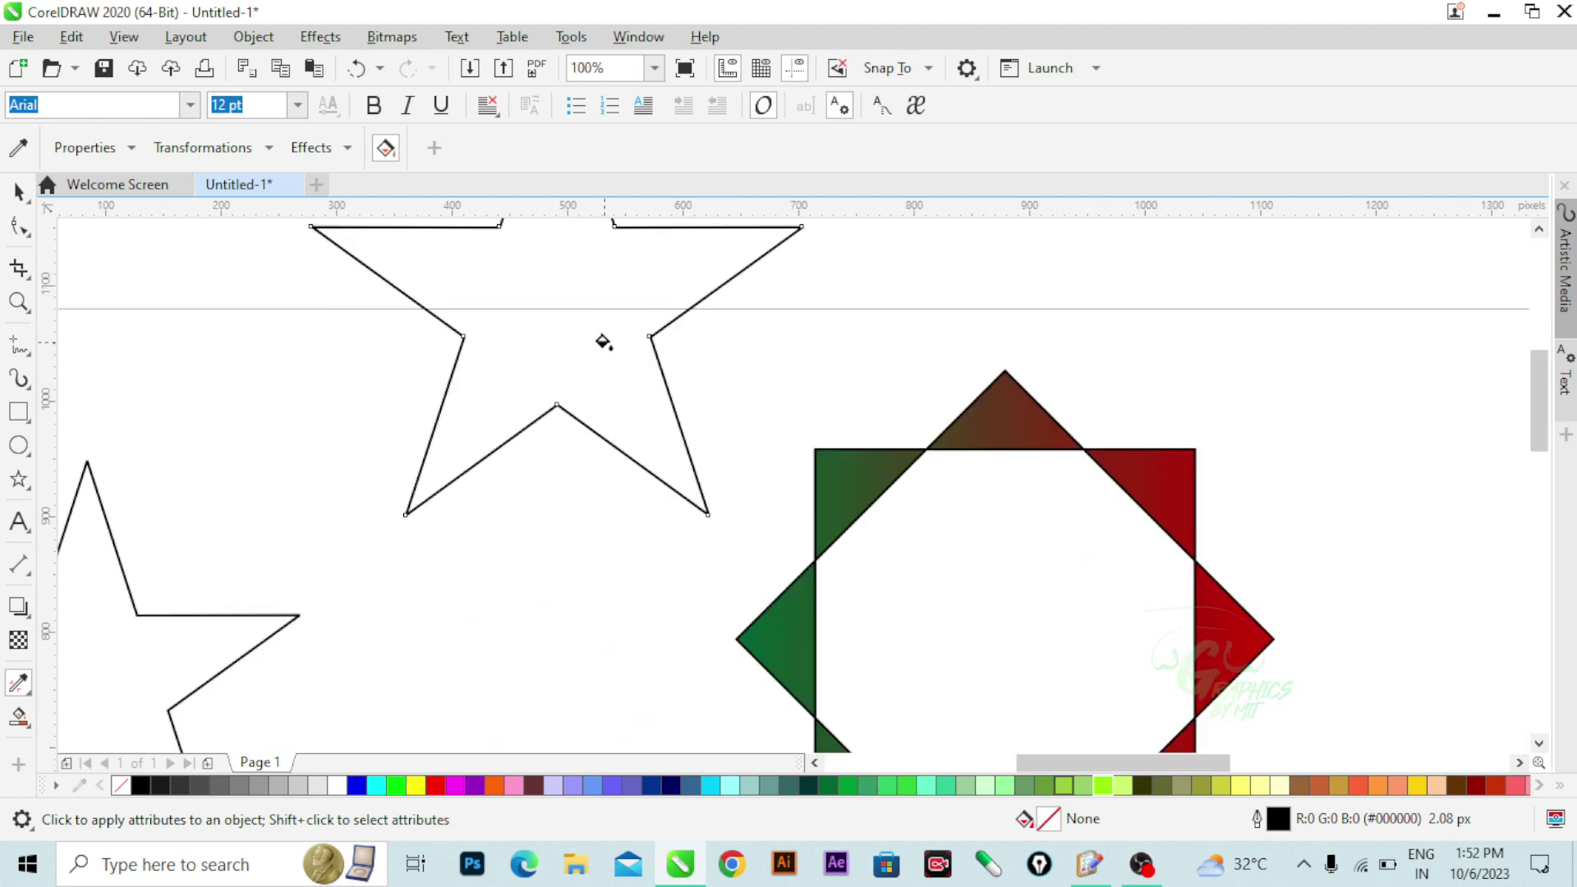
click(610, 373)
scroll(624, 418, down, 2)
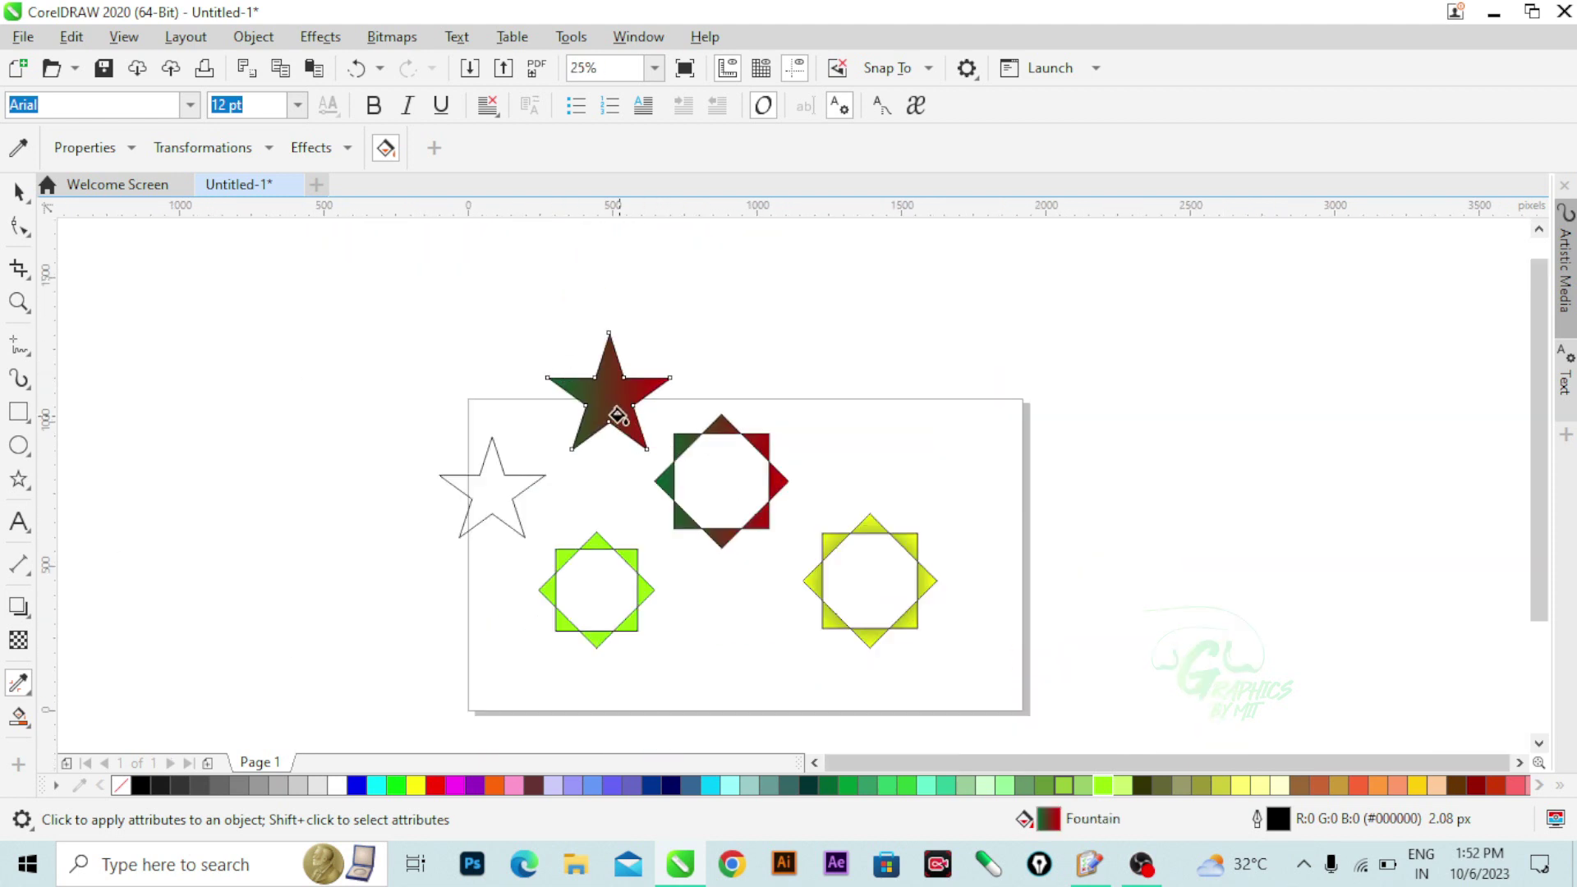
- Sample the yellow complex star's attributes and apply them to the unfilled five-pointed star at the page's left edge
click(20, 688)
click(123, 701)
scroll(838, 536, up, 2)
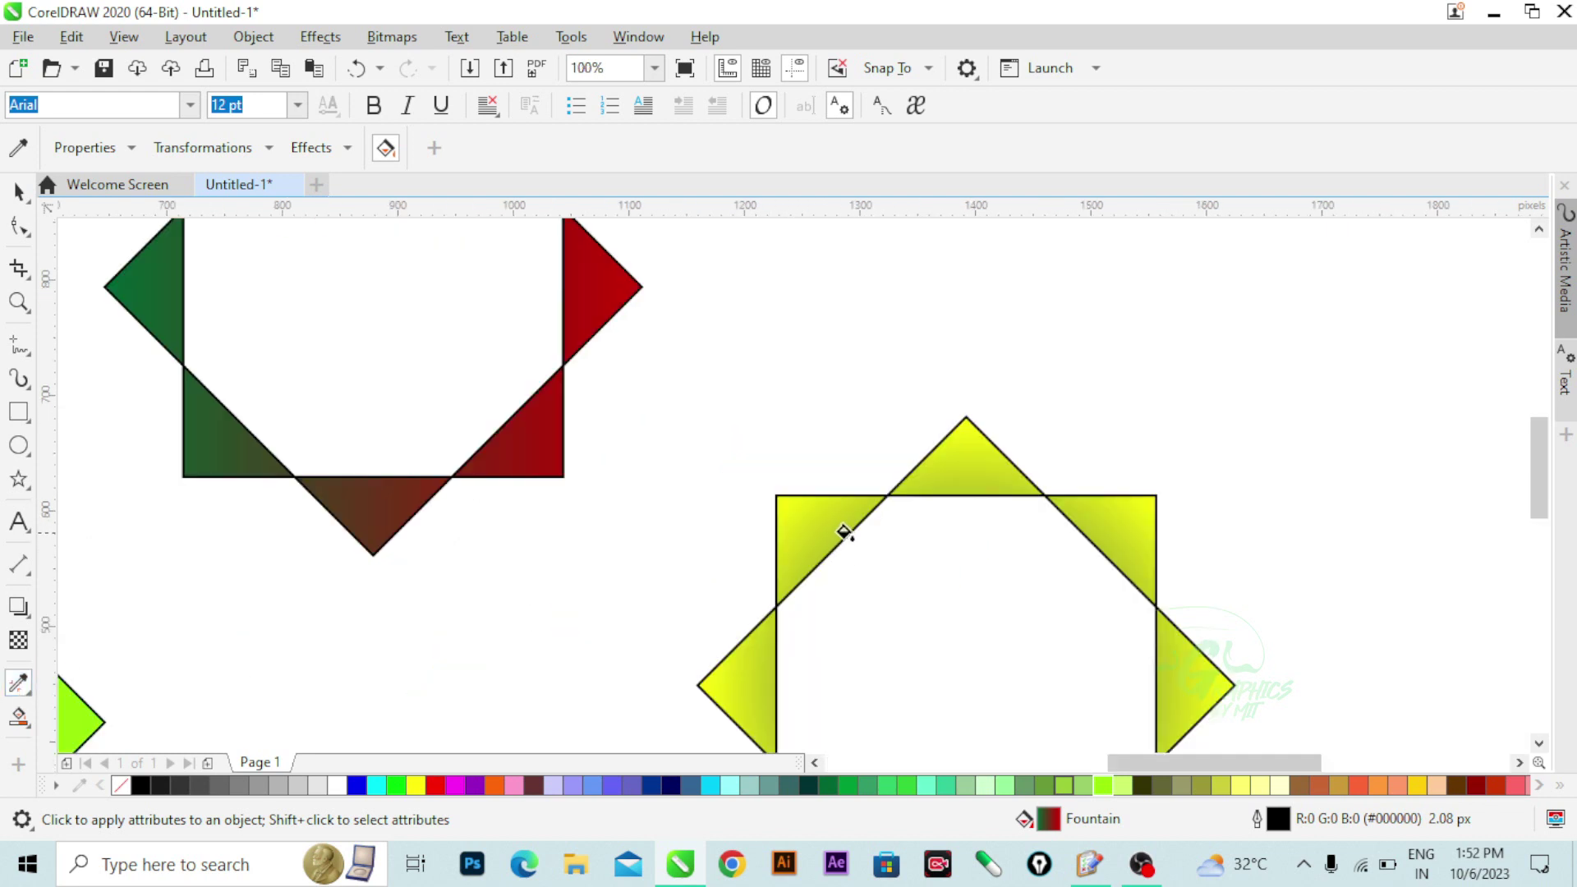
scroll(846, 538, down, 1)
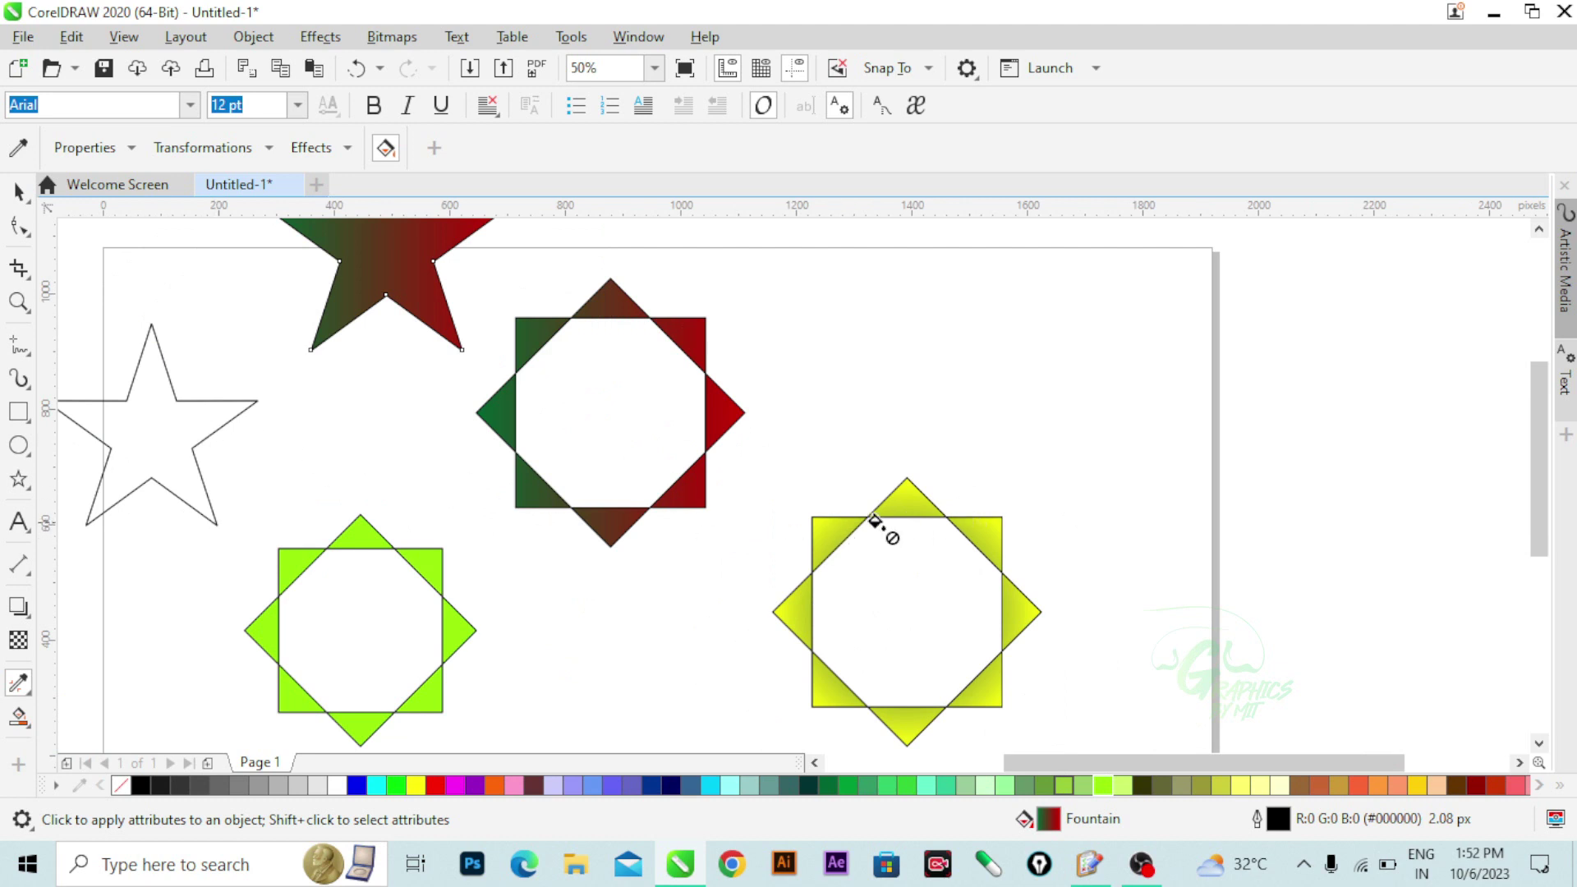
key(shift)
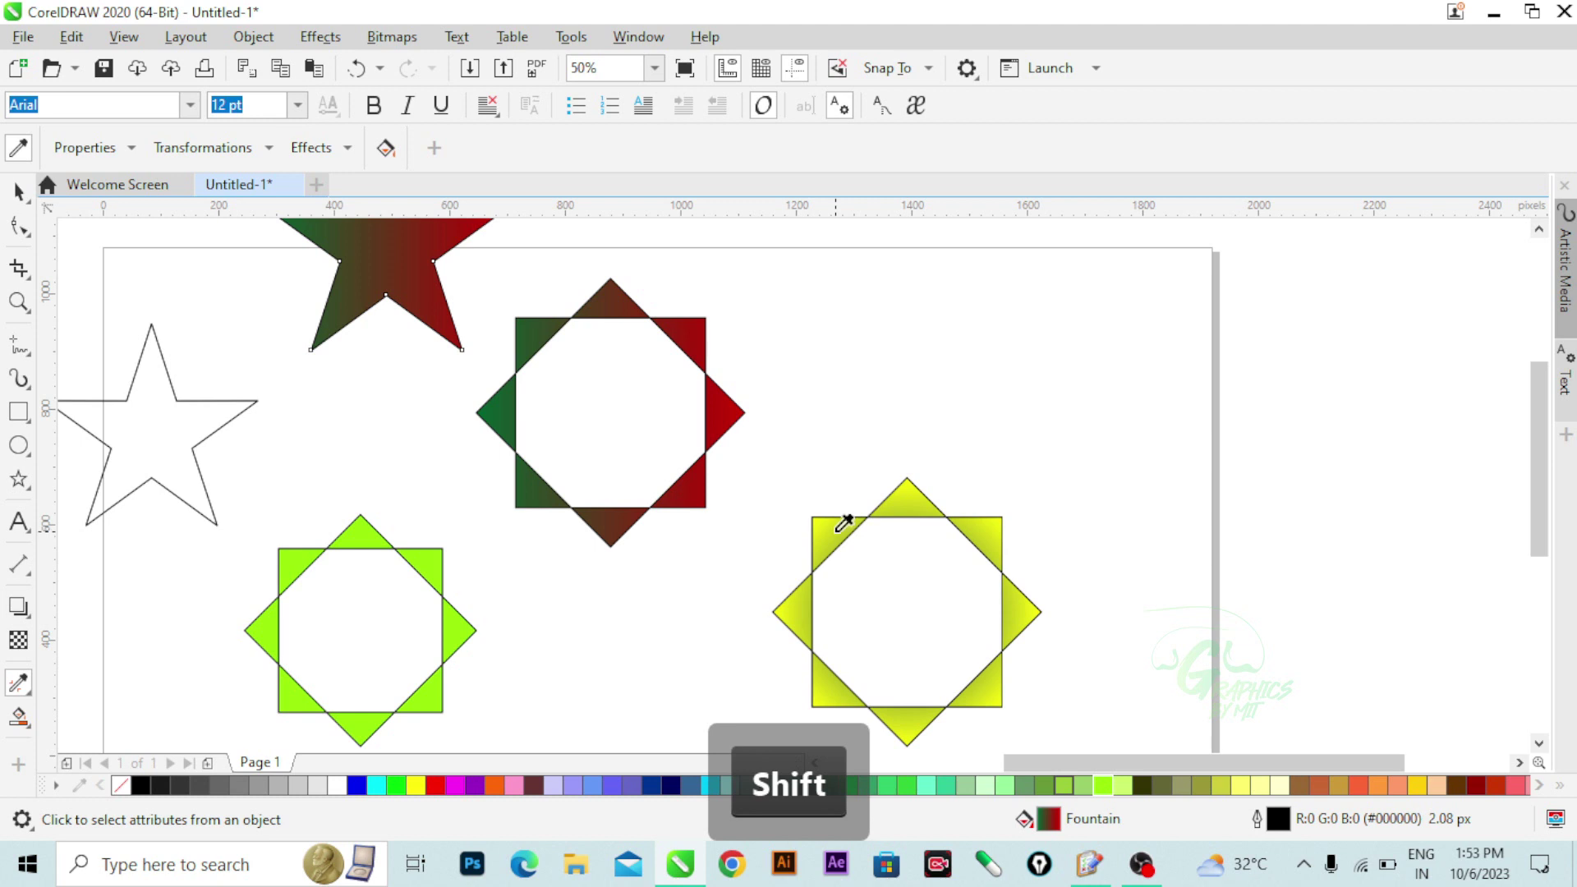
shift+click(843, 522)
scroll(836, 527, down, 2)
scroll(493, 486, up, 2)
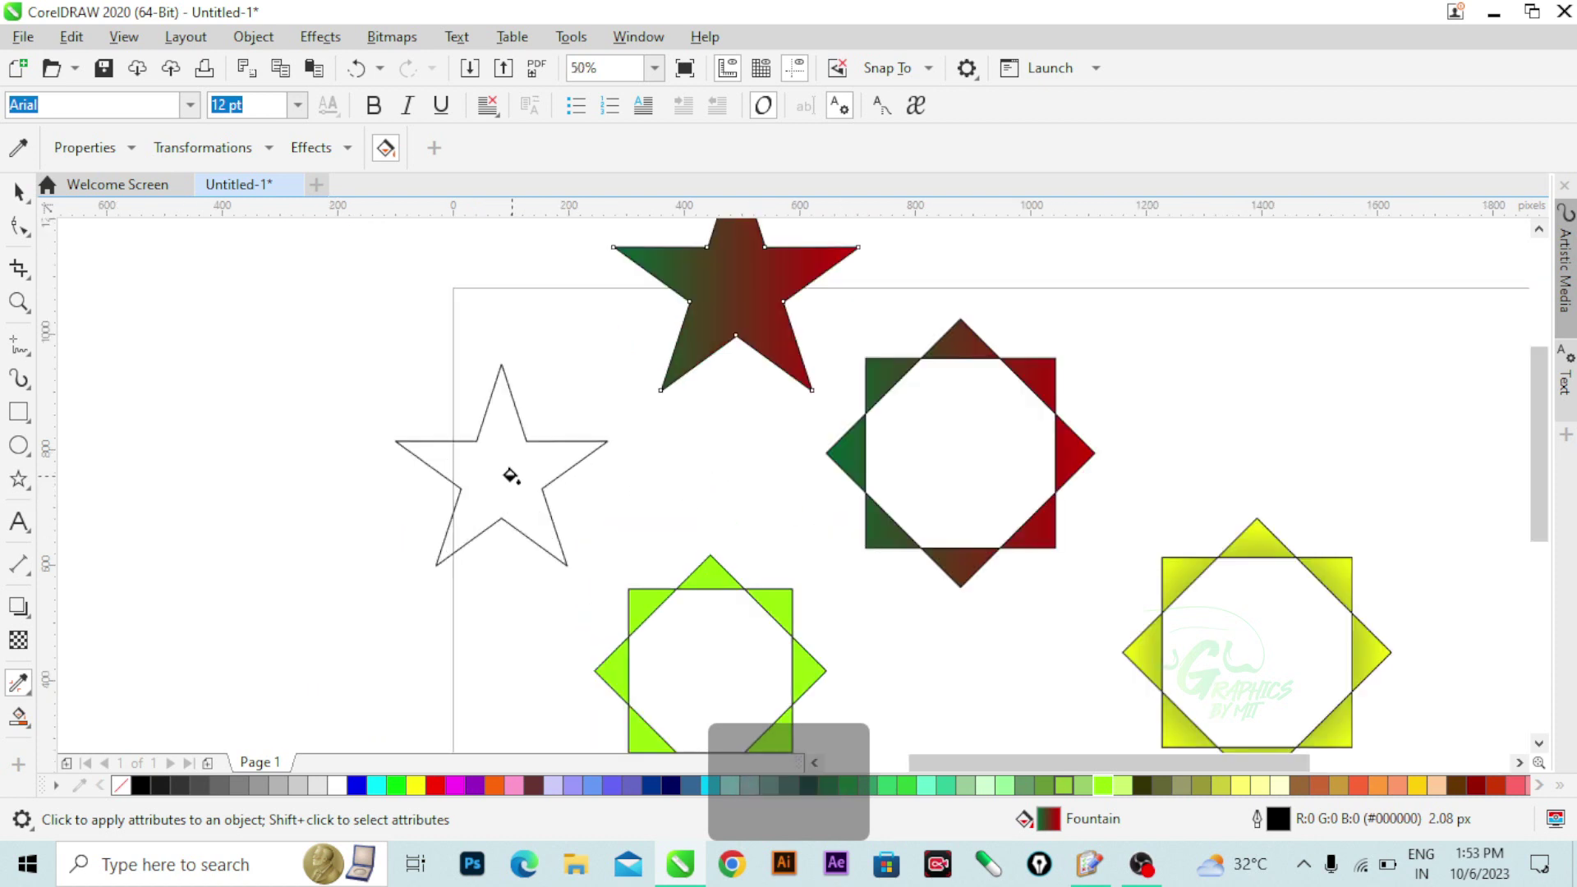
scroll(517, 478, up, 2)
click(530, 484)
scroll(531, 485, down, 2)
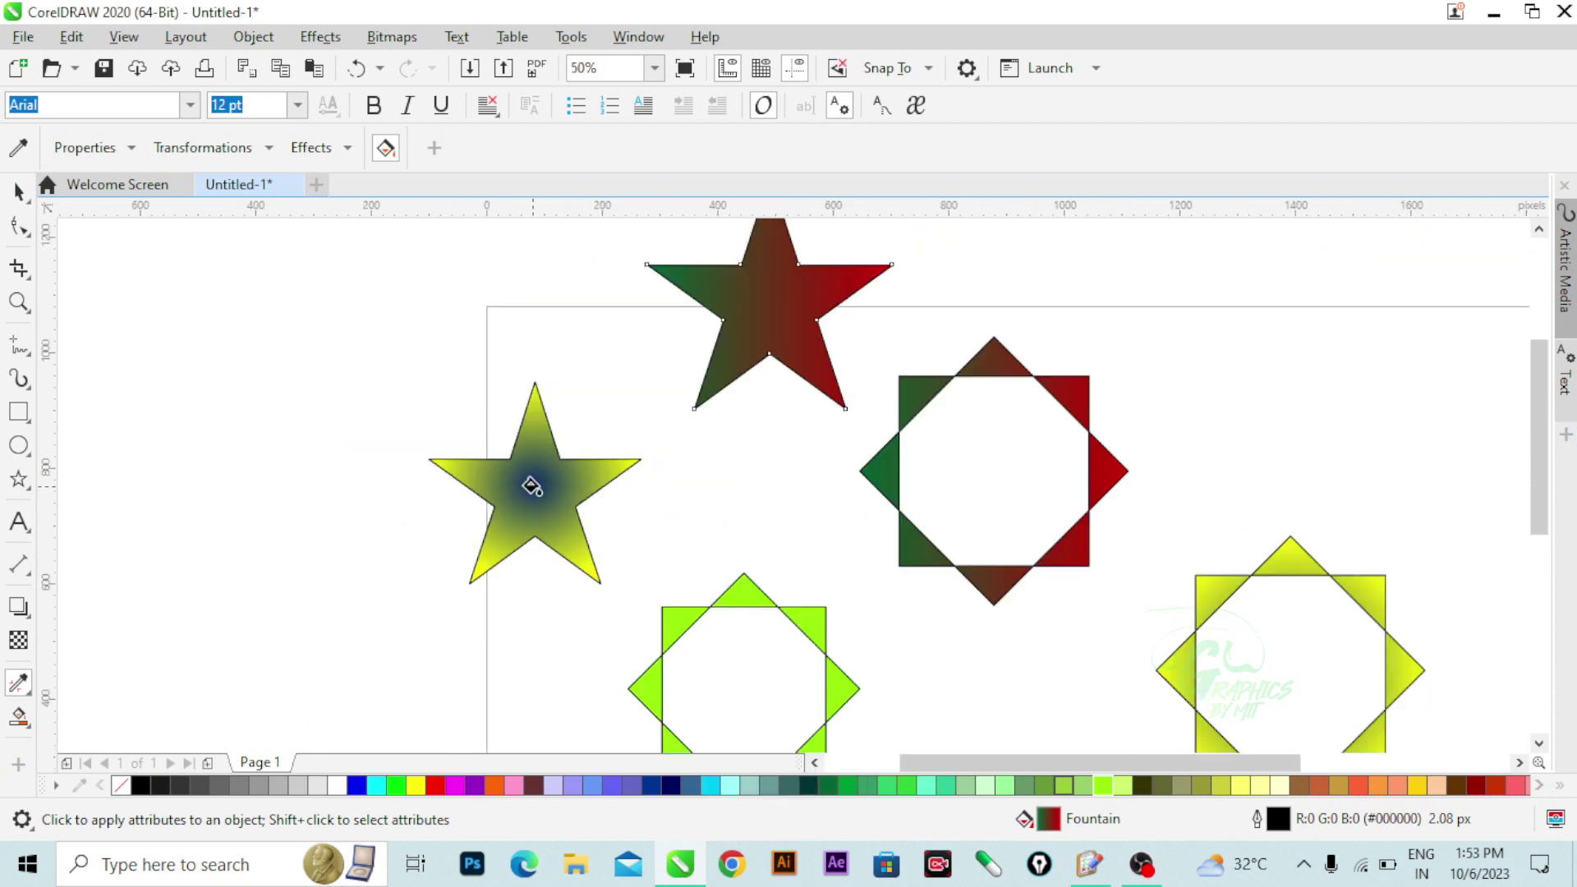
scroll(639, 510, down, 2)
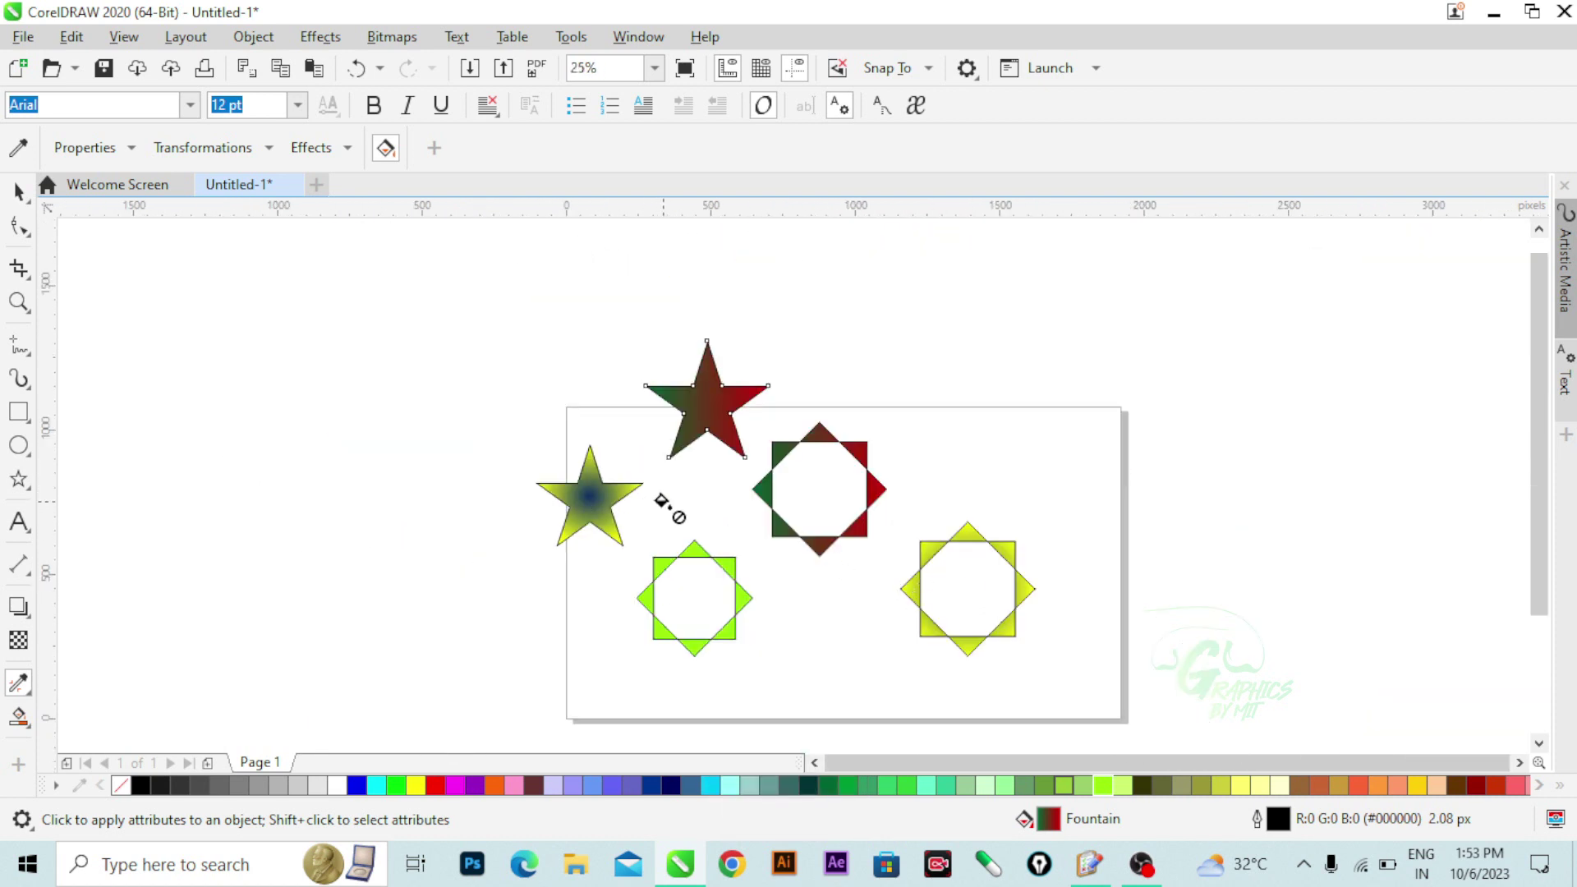
scroll(727, 494, up, 1)
scroll(706, 476, down, 1)
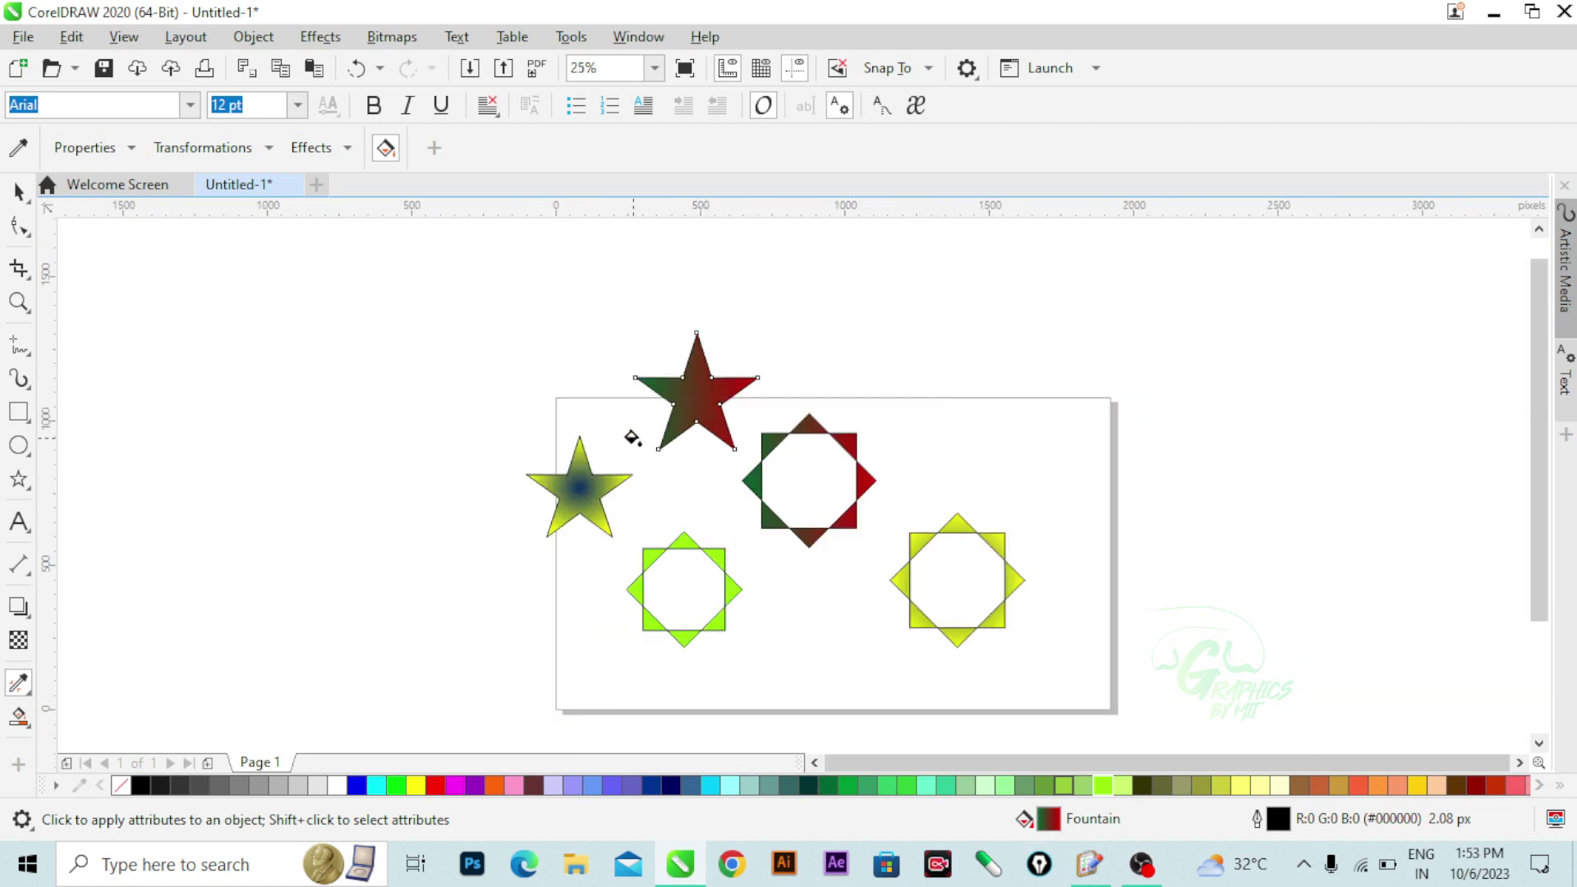
- Select all five stars with the Pick tool and delete them
click(18, 193)
drag(441, 306, 491, 334)
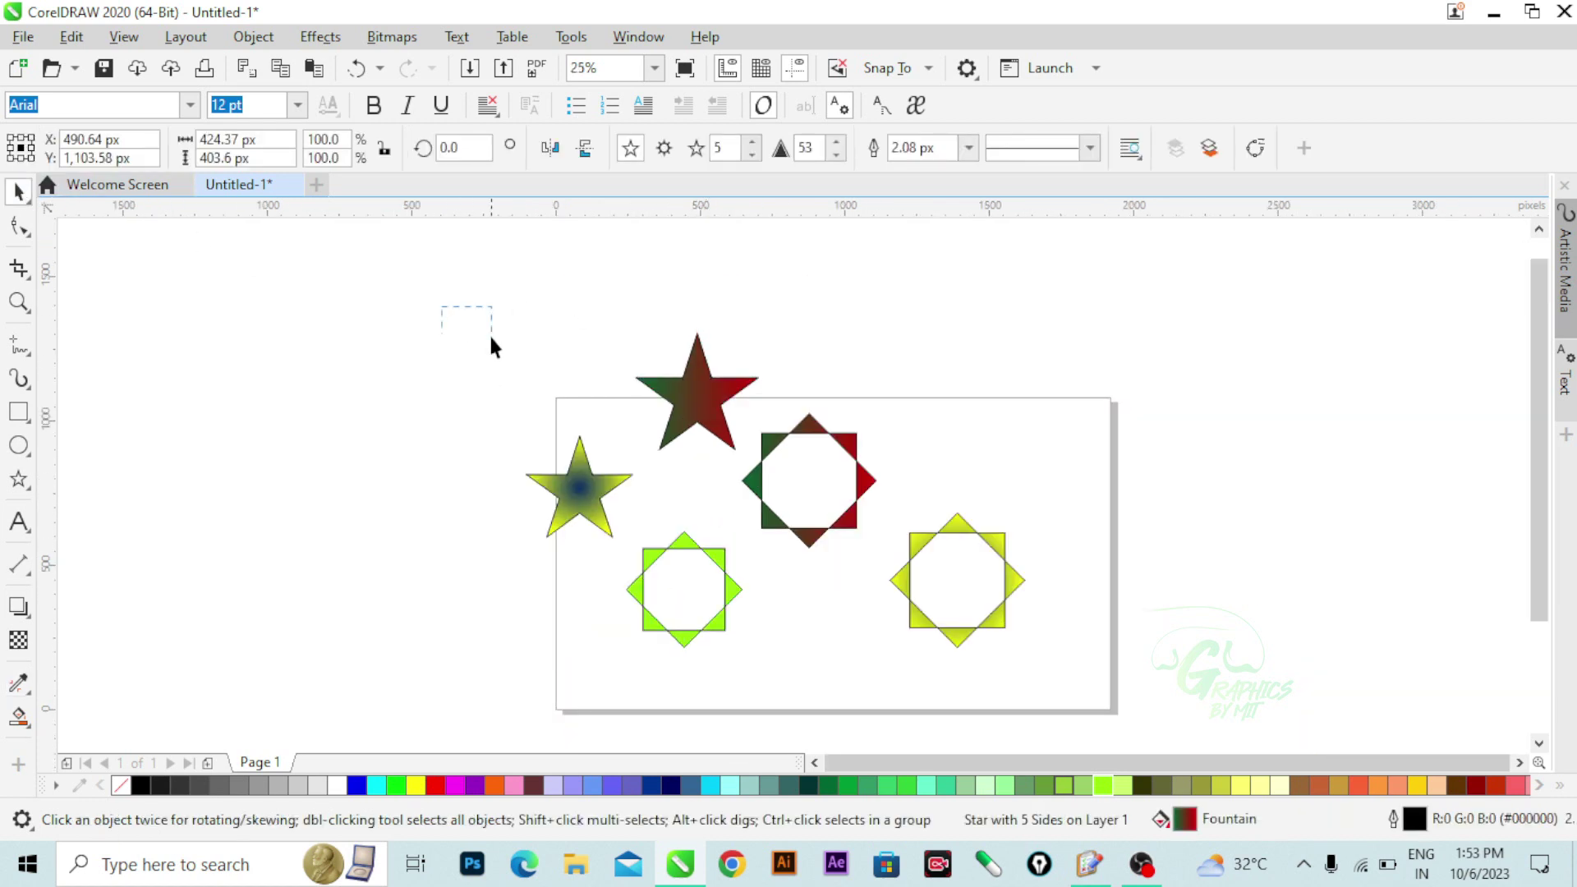
drag(1156, 667, 1149, 668)
key(Delete)
scroll(774, 414, down, 1)
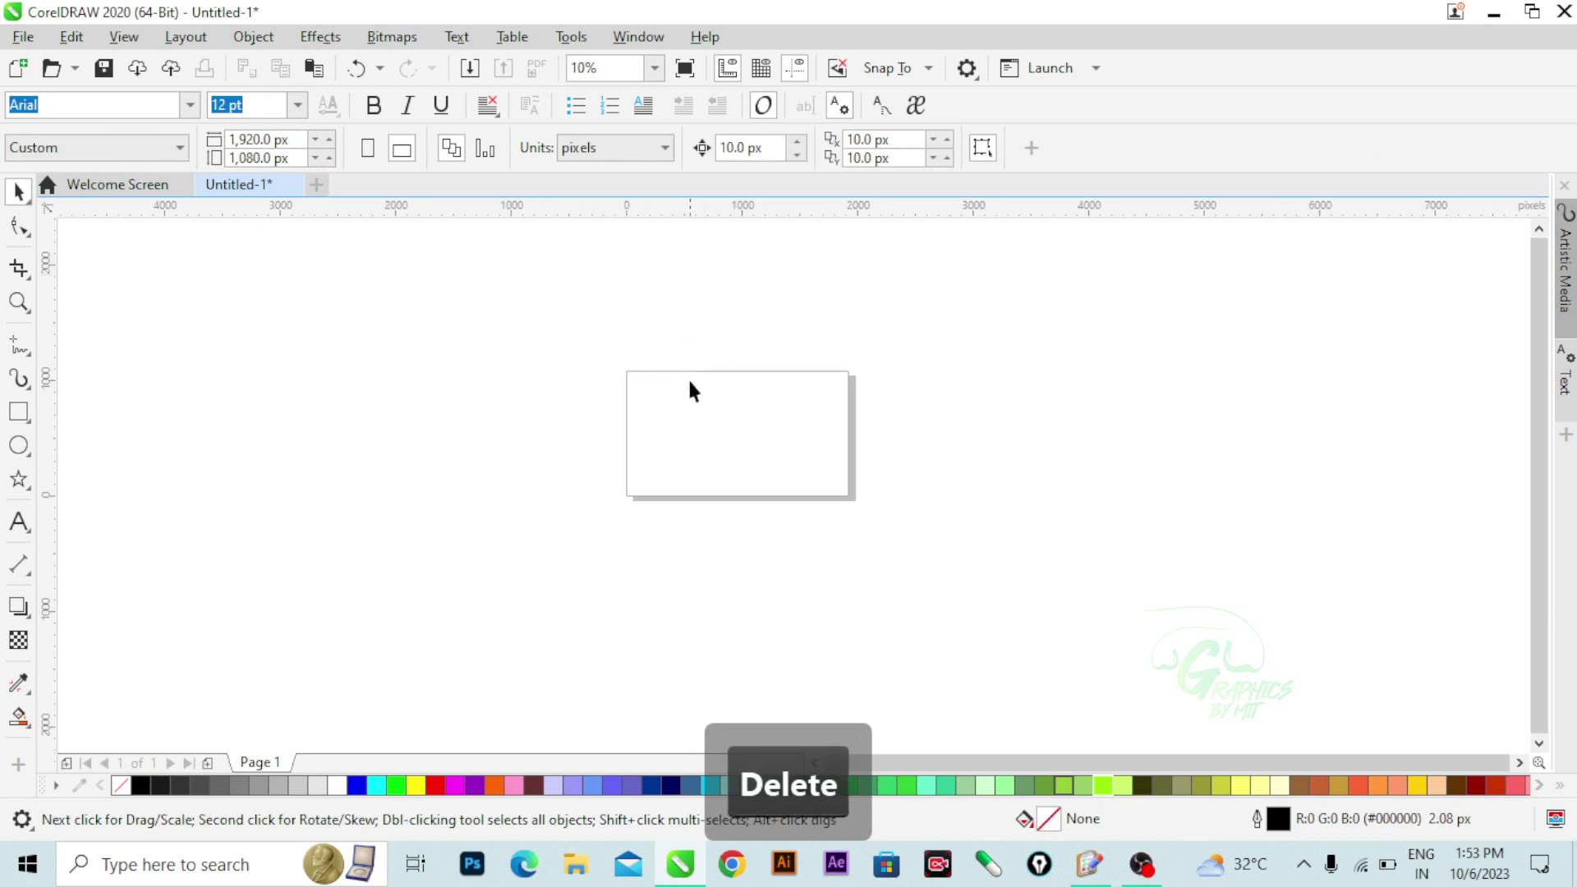
scroll(687, 377, up, 1)
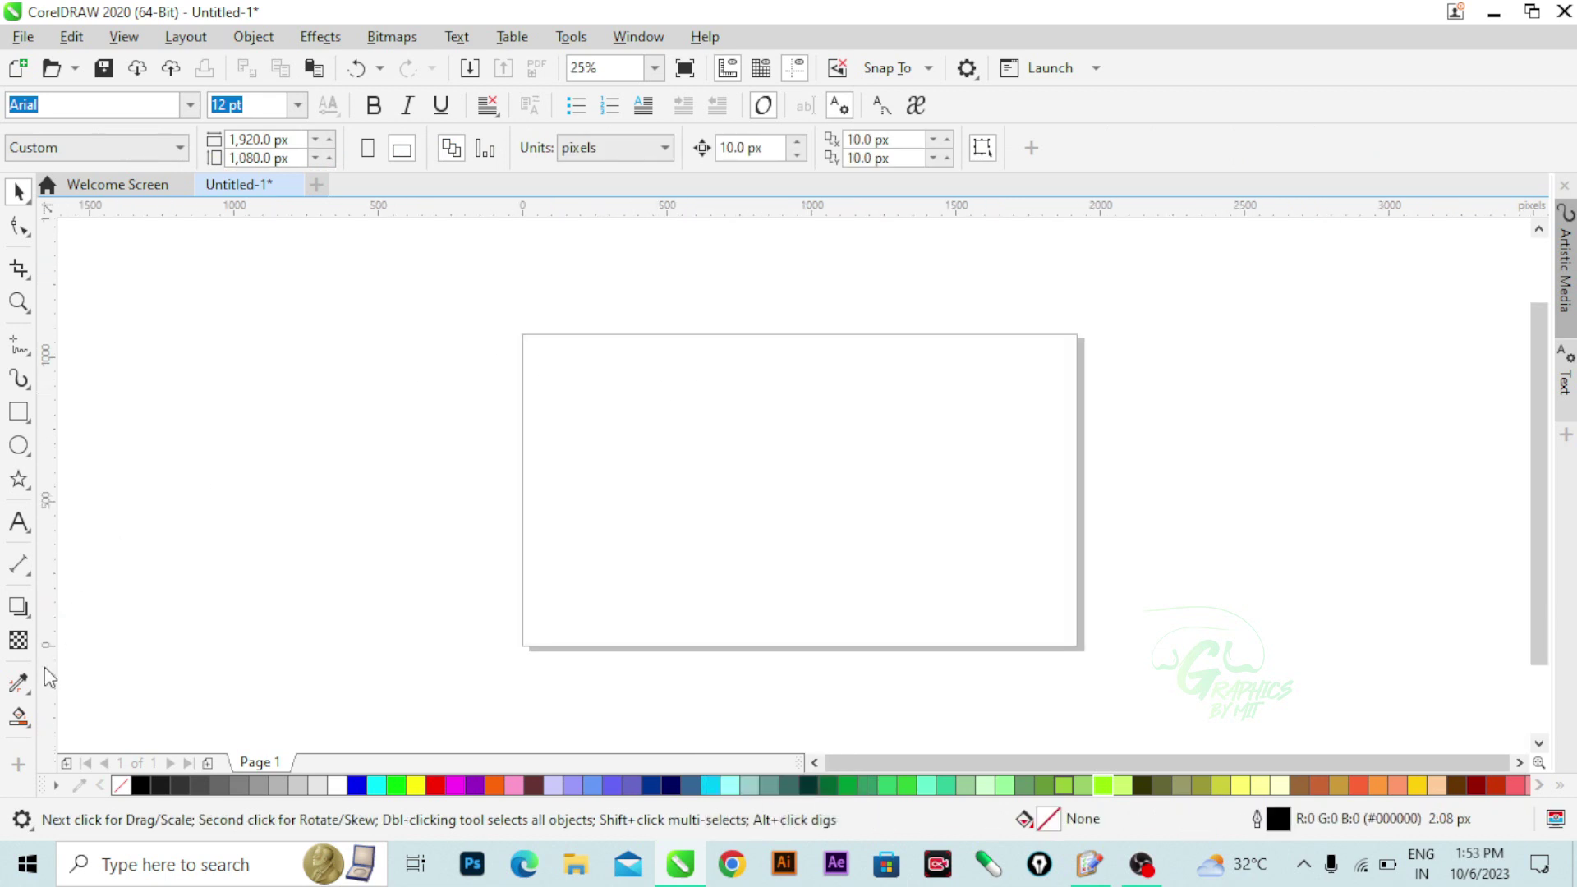
- Draw a seven-sided polygon about 526 by 513 px in the left half of the page
click(19, 718)
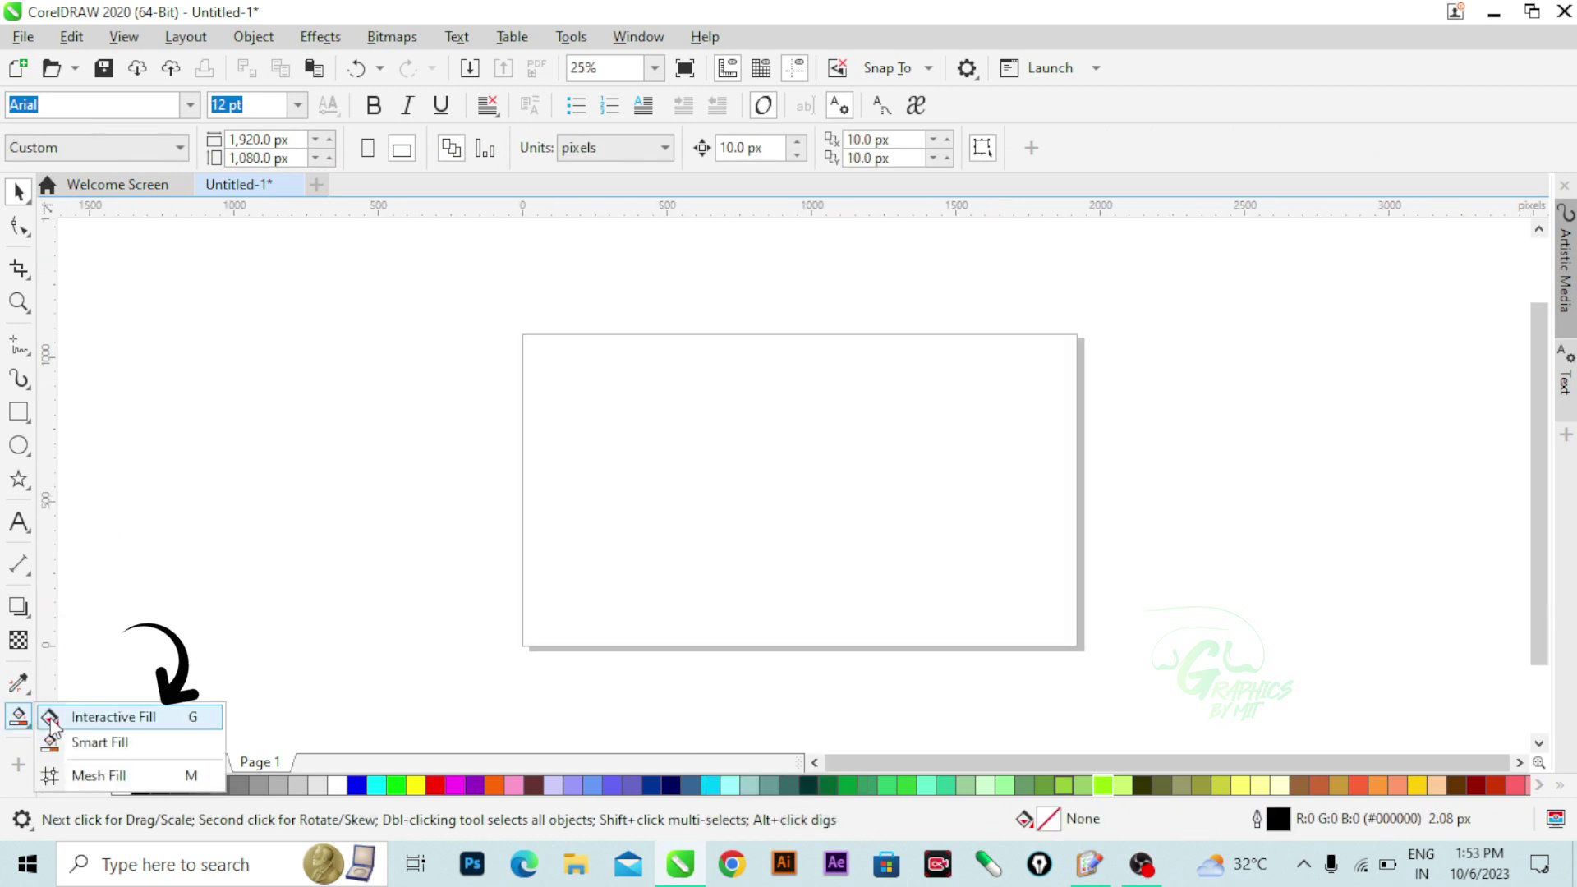
mouse_move(22, 477)
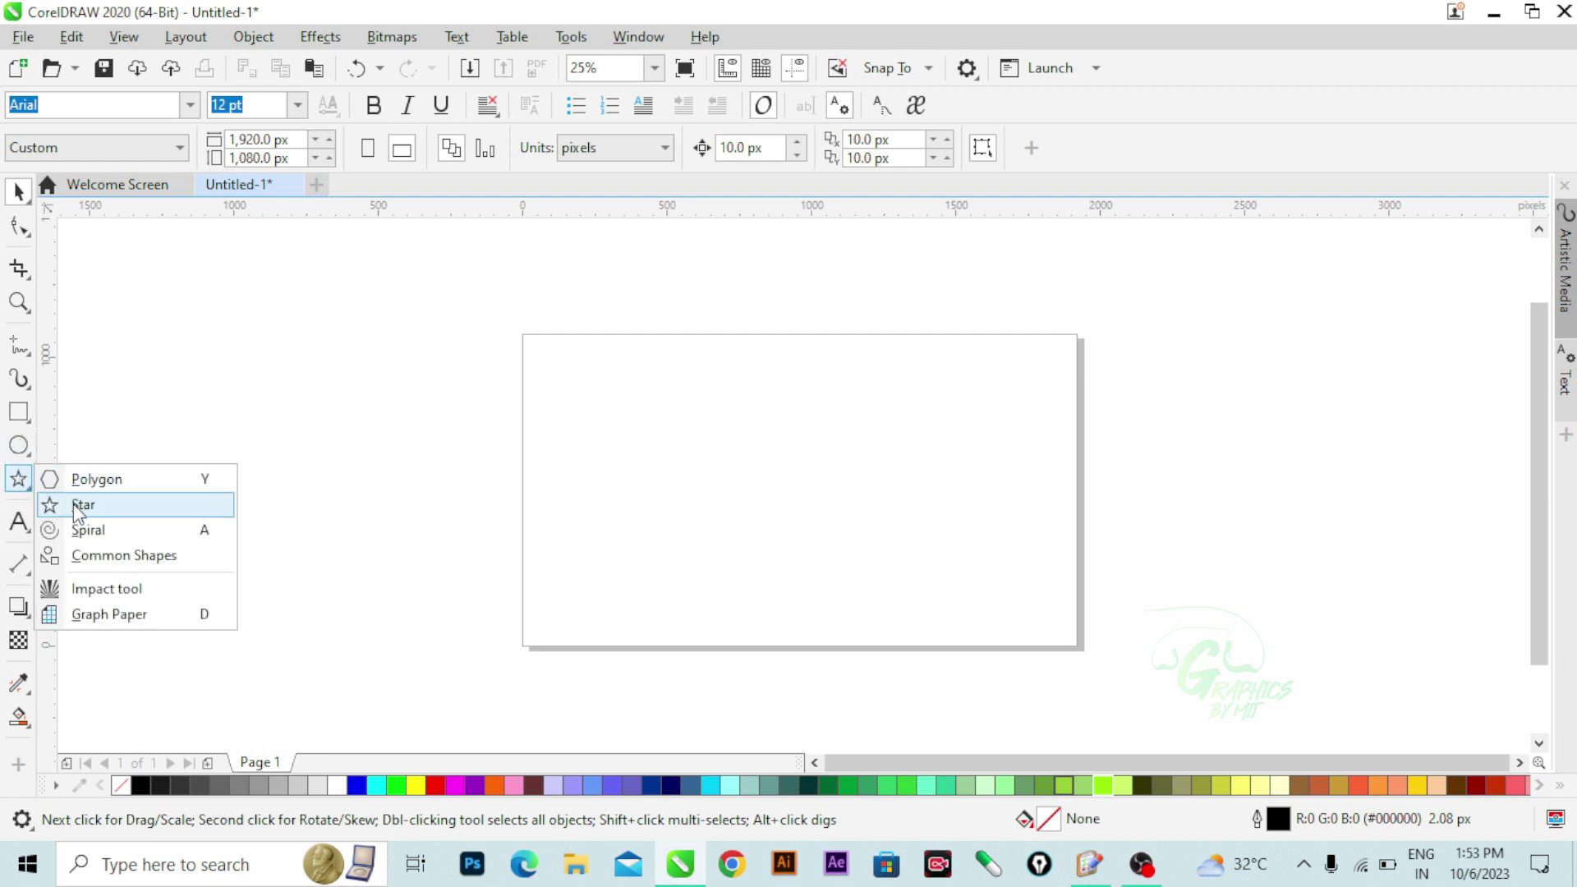
click(107, 480)
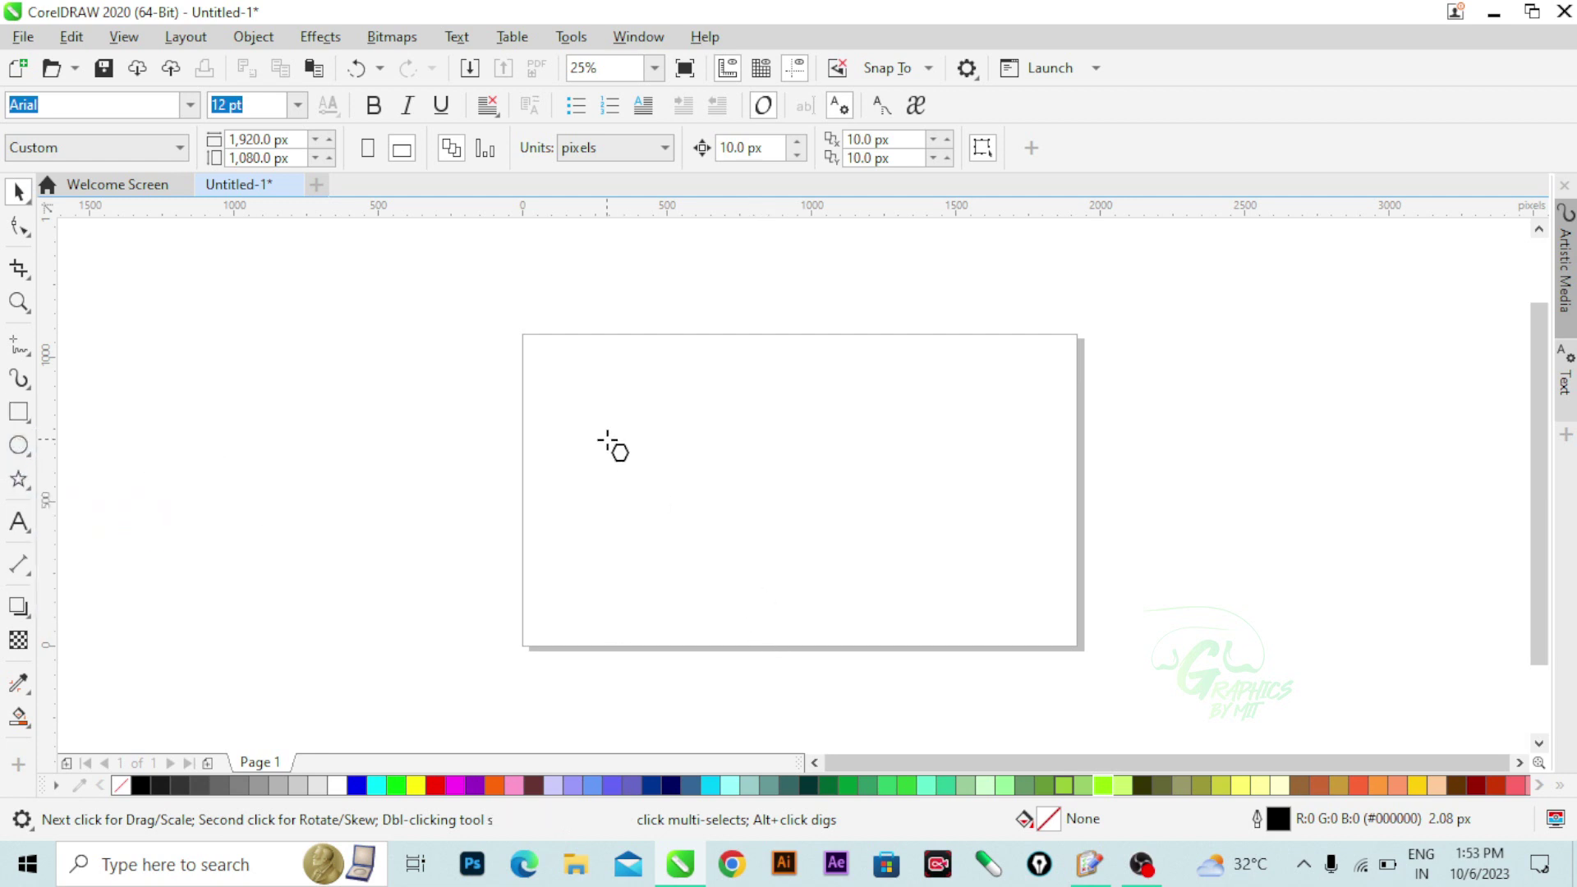
drag(608, 441, 767, 591)
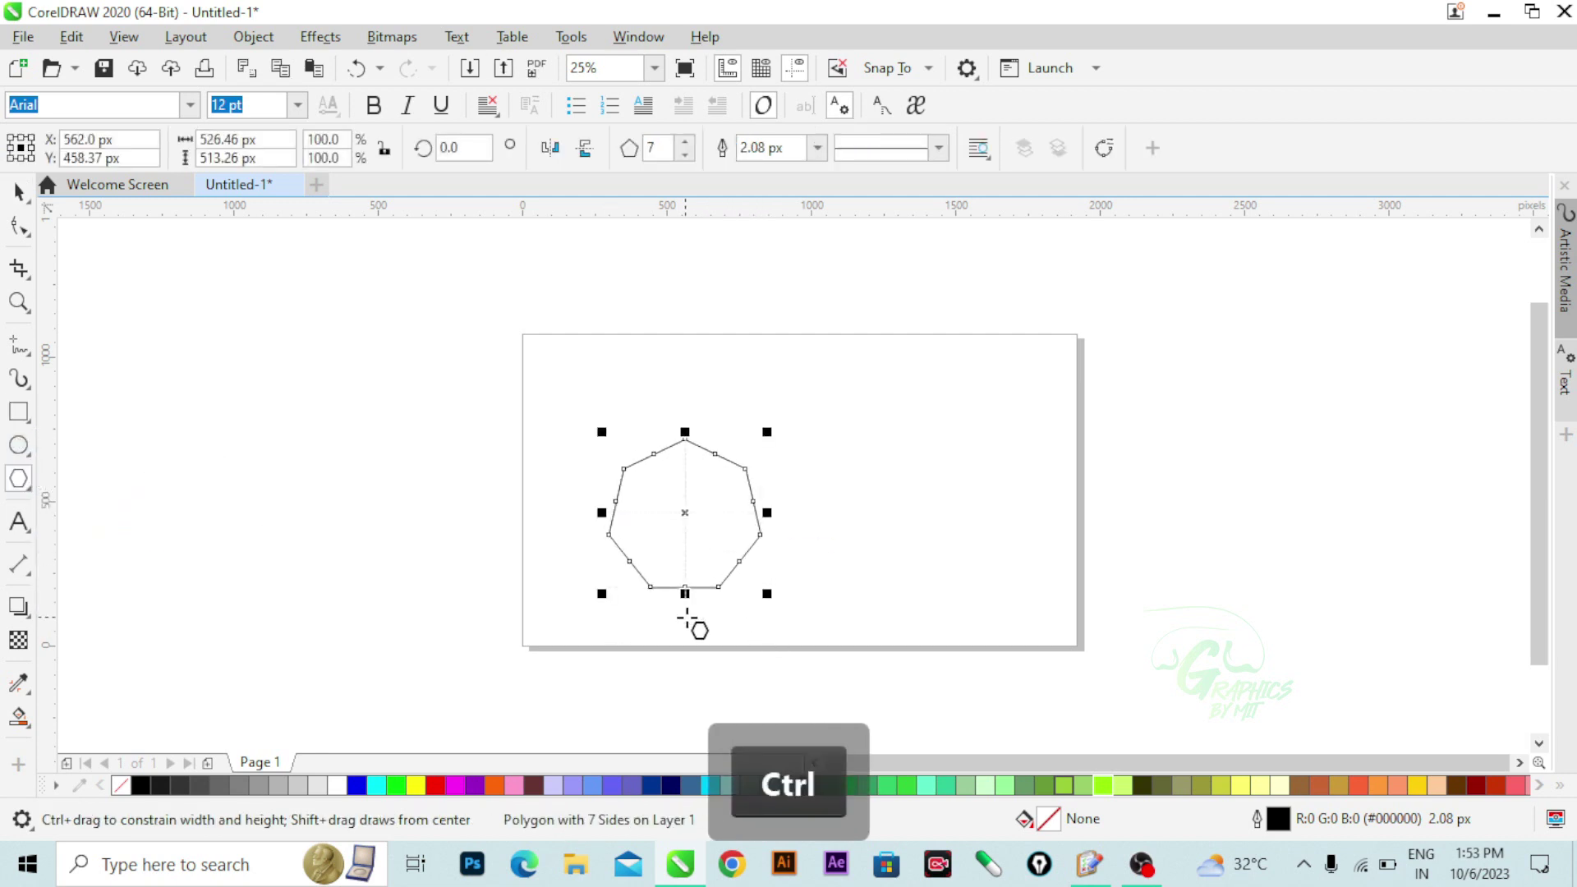
- Place two copies of the heptagon, one near the page's lower middle and one toward its upper right
click(30, 692)
click(29, 722)
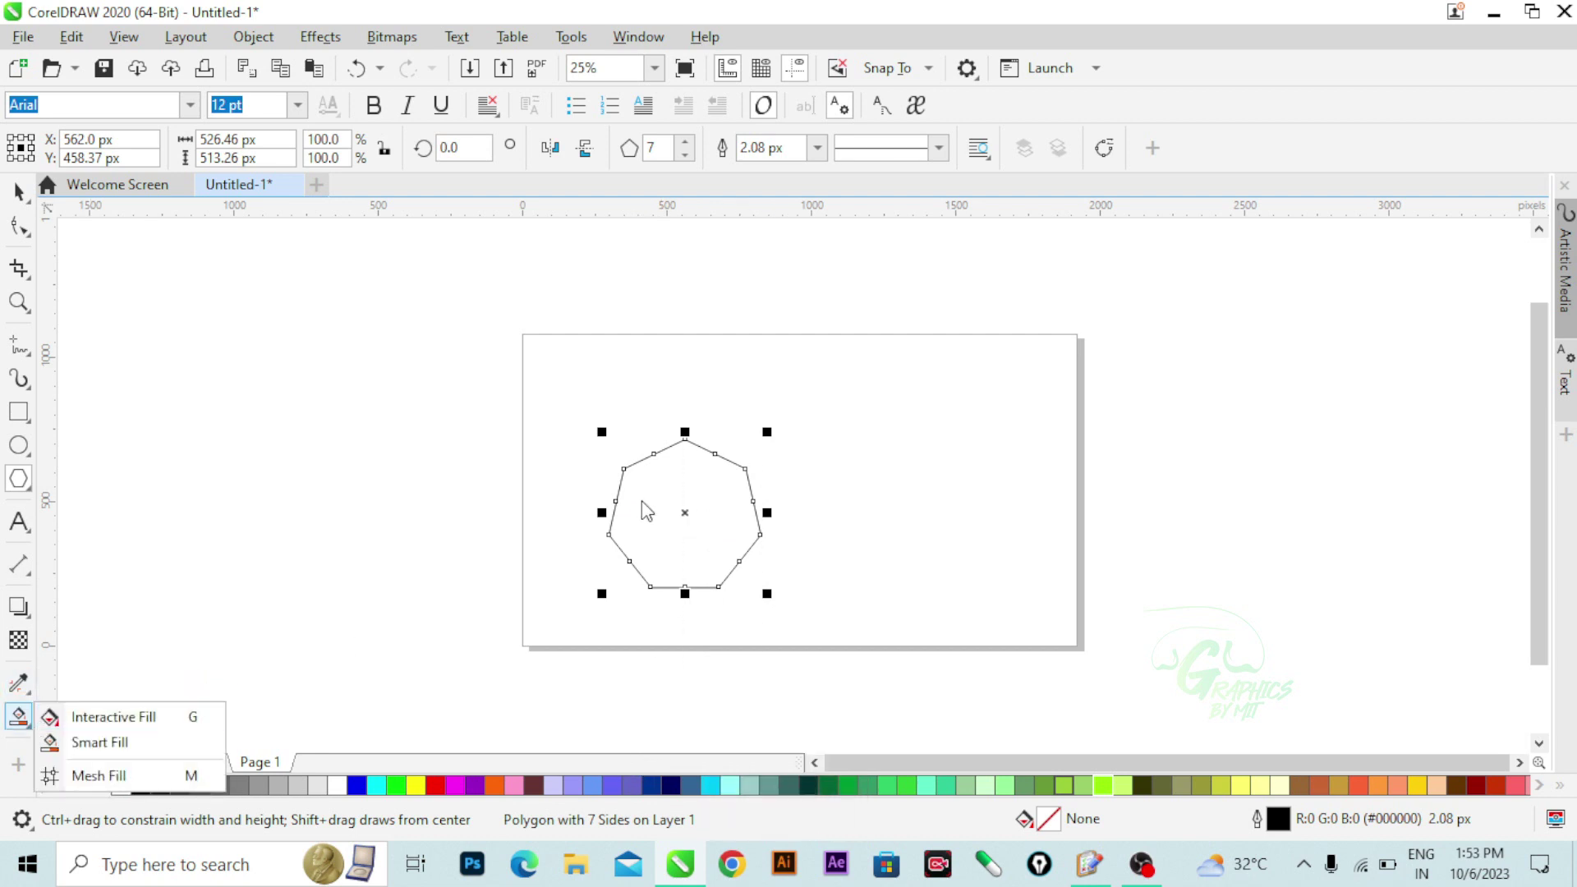
drag(684, 513, 846, 588)
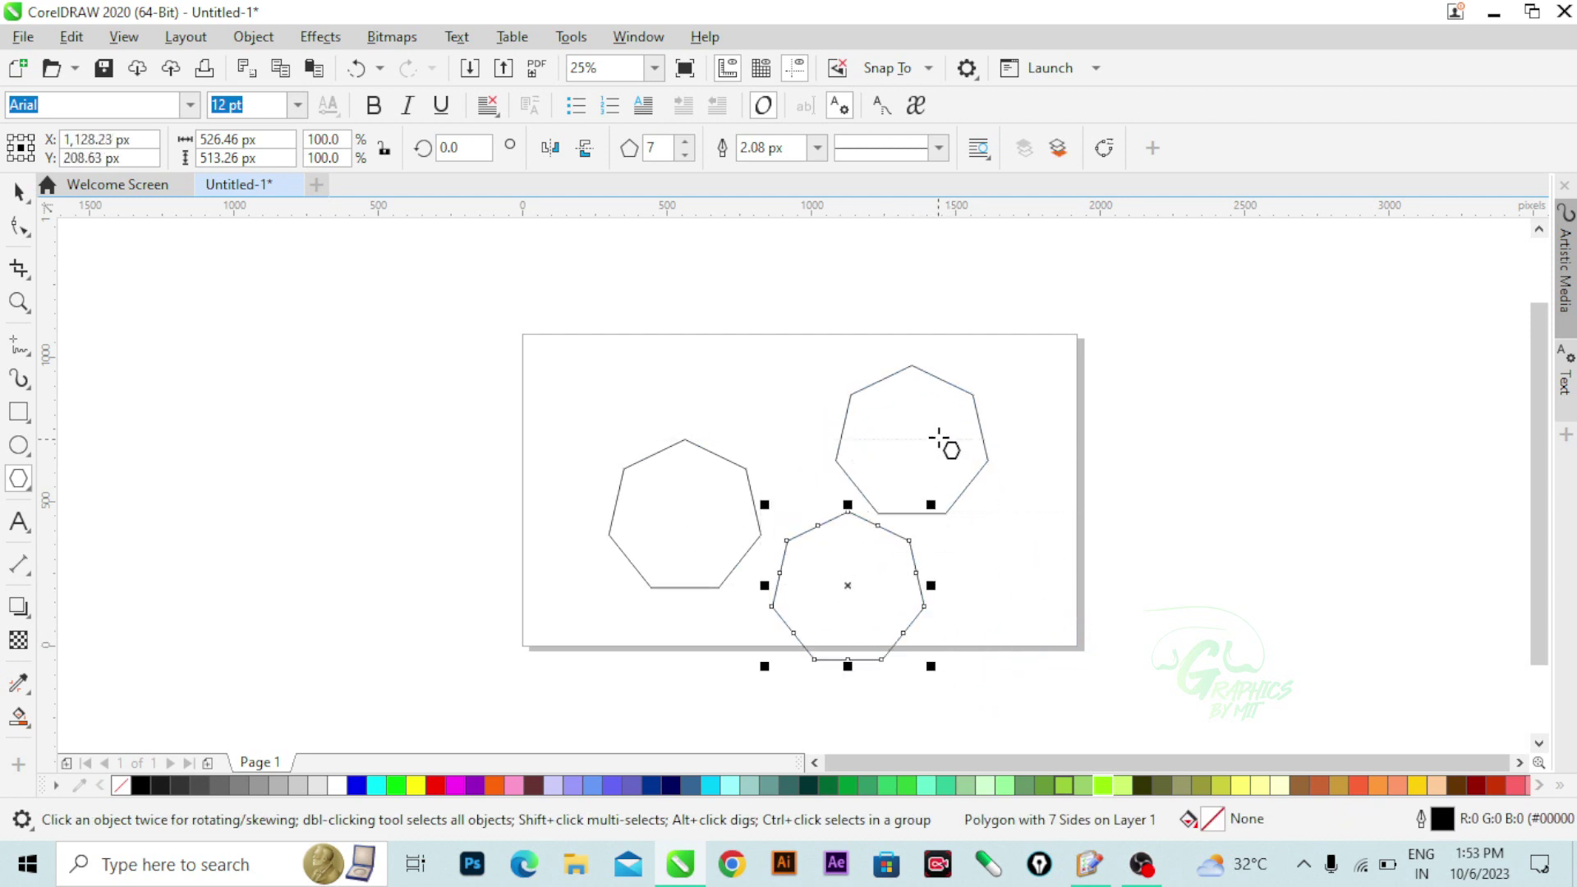
- Shrink the upper-right heptagon copy about its centre, and scale the lower copy to about 339 by 330 px
click(979, 411)
drag(996, 362, 959, 393)
click(849, 581)
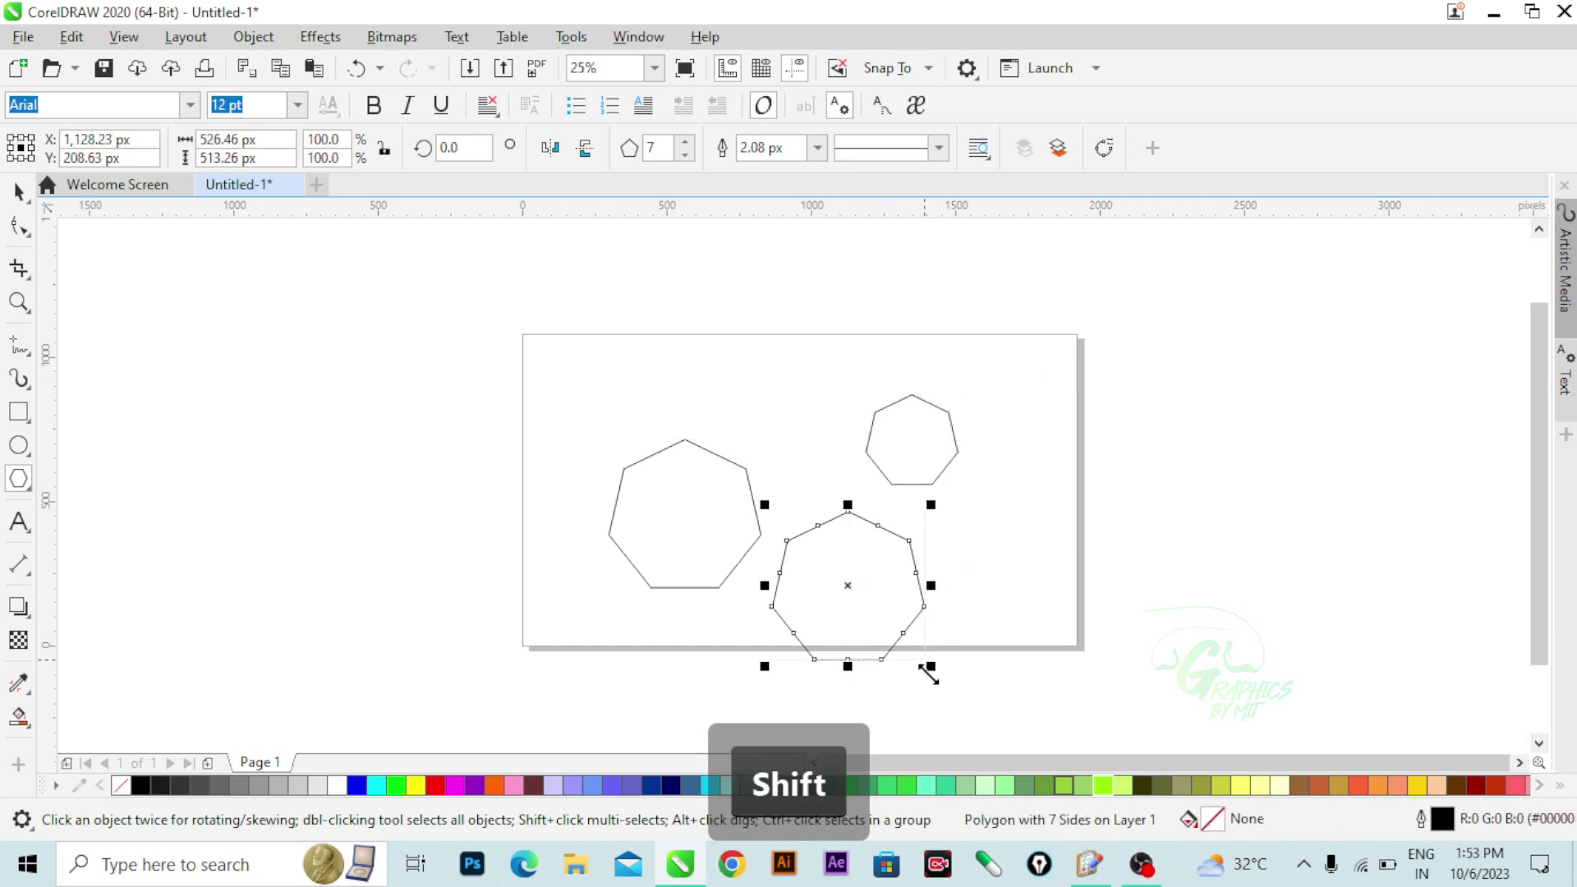
drag(933, 669, 917, 651)
scroll(890, 493, up, 2)
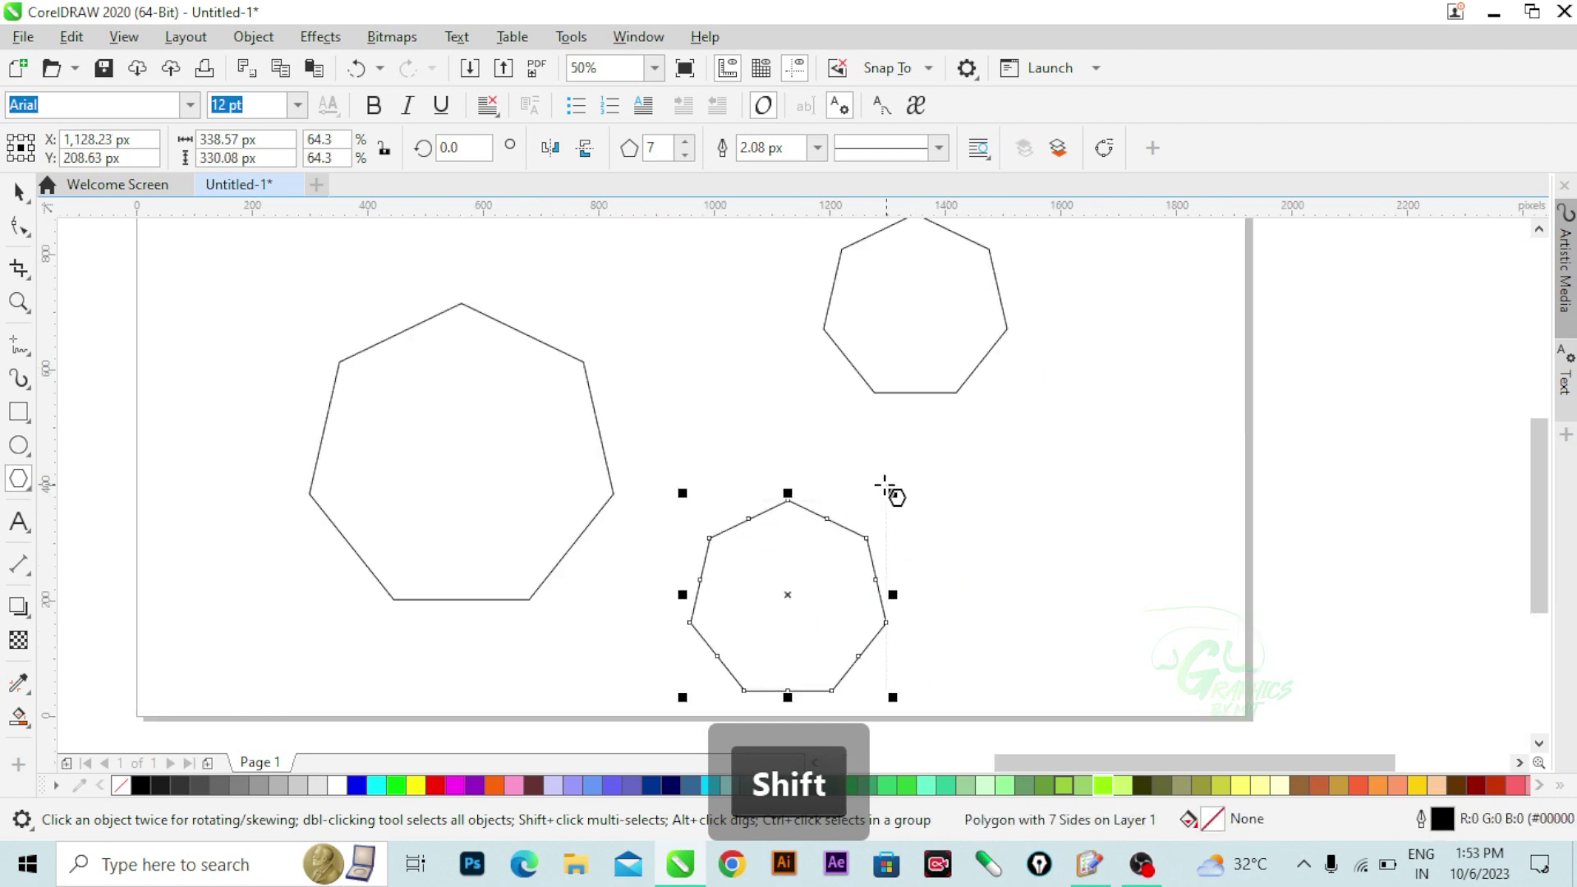
scroll(890, 493, down, 2)
scroll(781, 422, up, 2)
scroll(739, 447, down, 2)
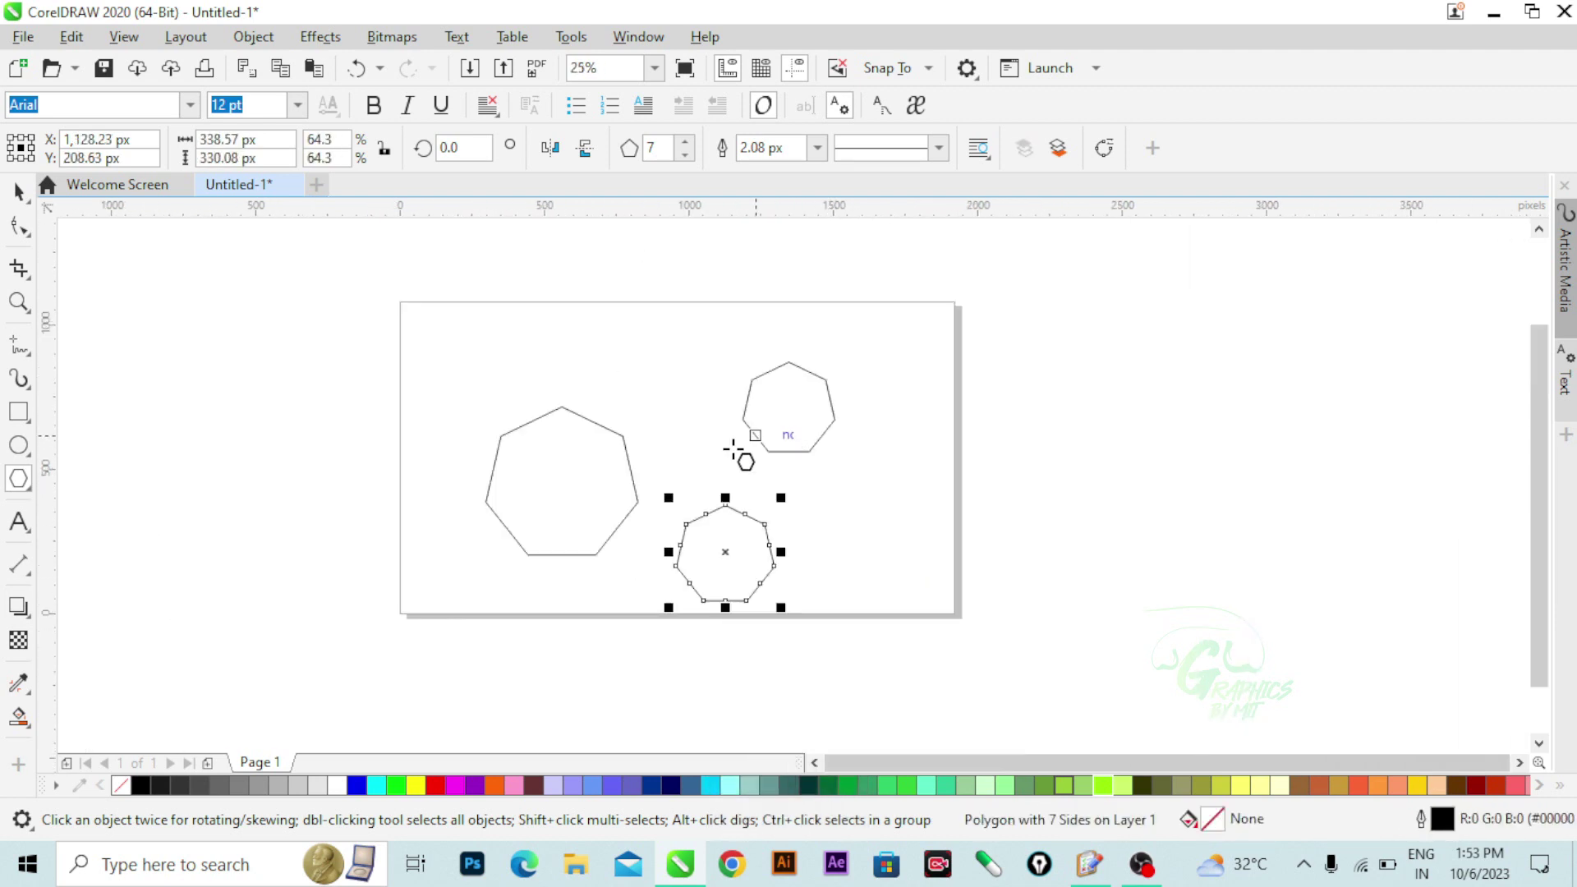
- Select the large left heptagon and activate the Interactive Fill tool
click(573, 481)
click(19, 718)
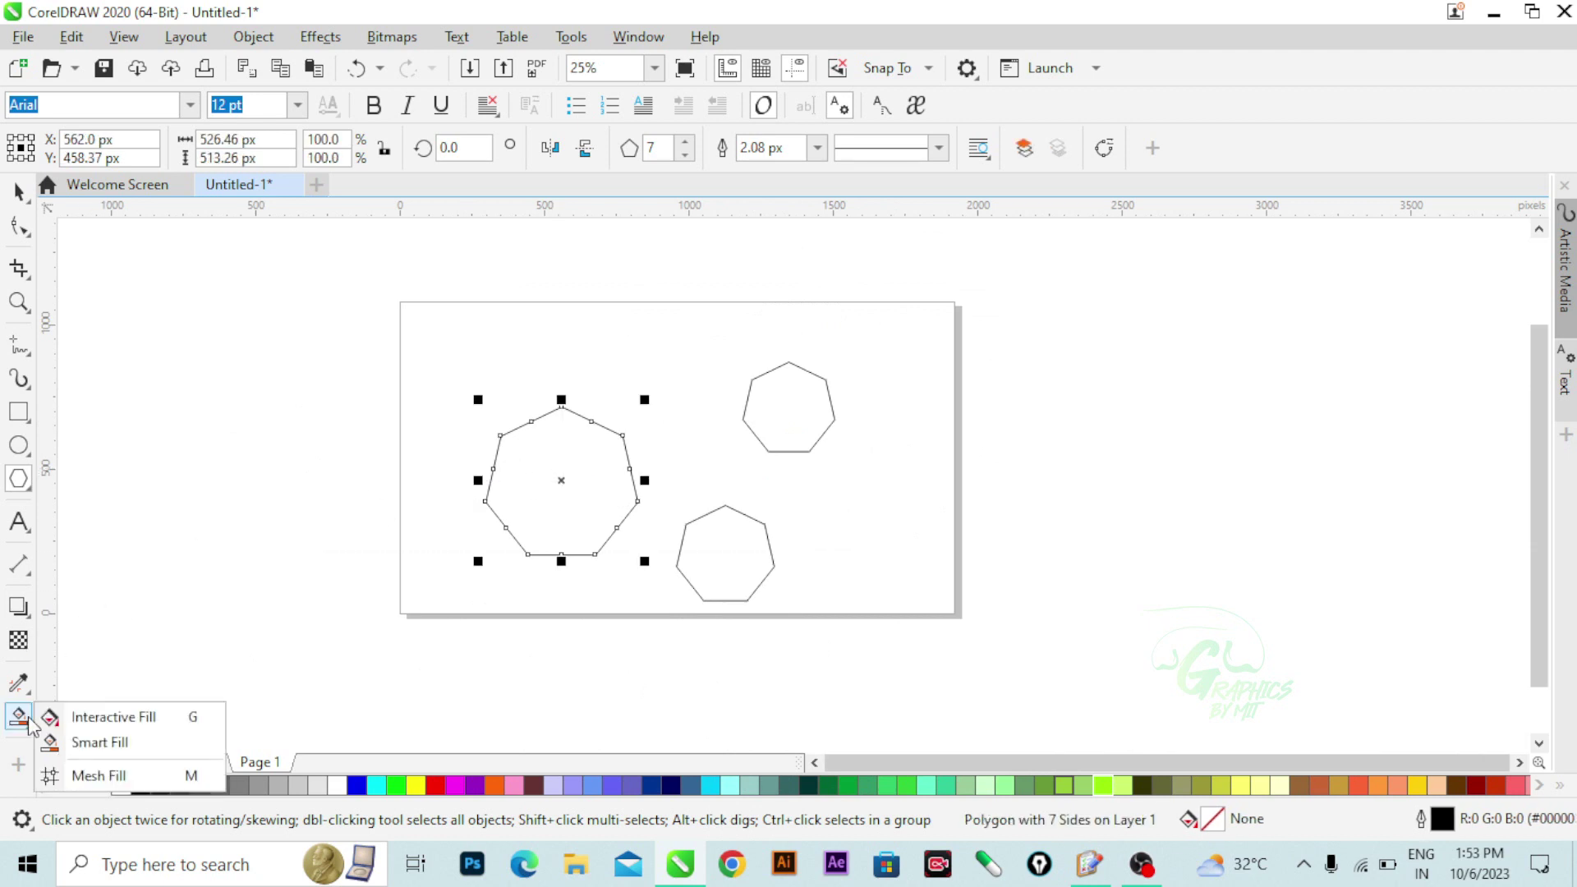
click(72, 720)
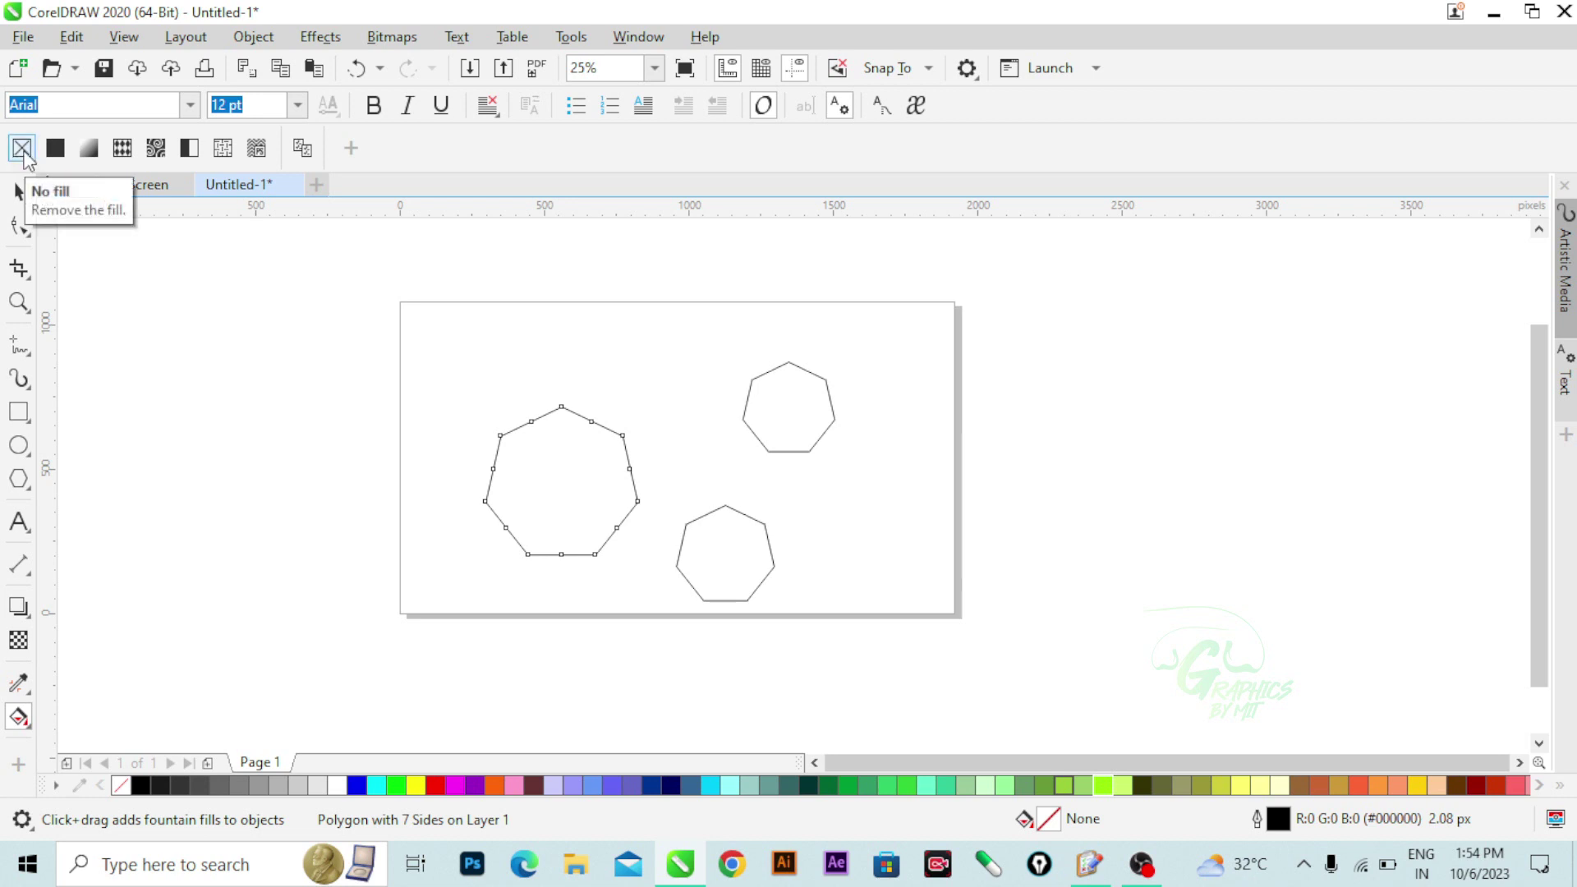
- Try a uniform black fill, a linear fountain fill and a bitmap pattern fill on the large heptagon
click(55, 149)
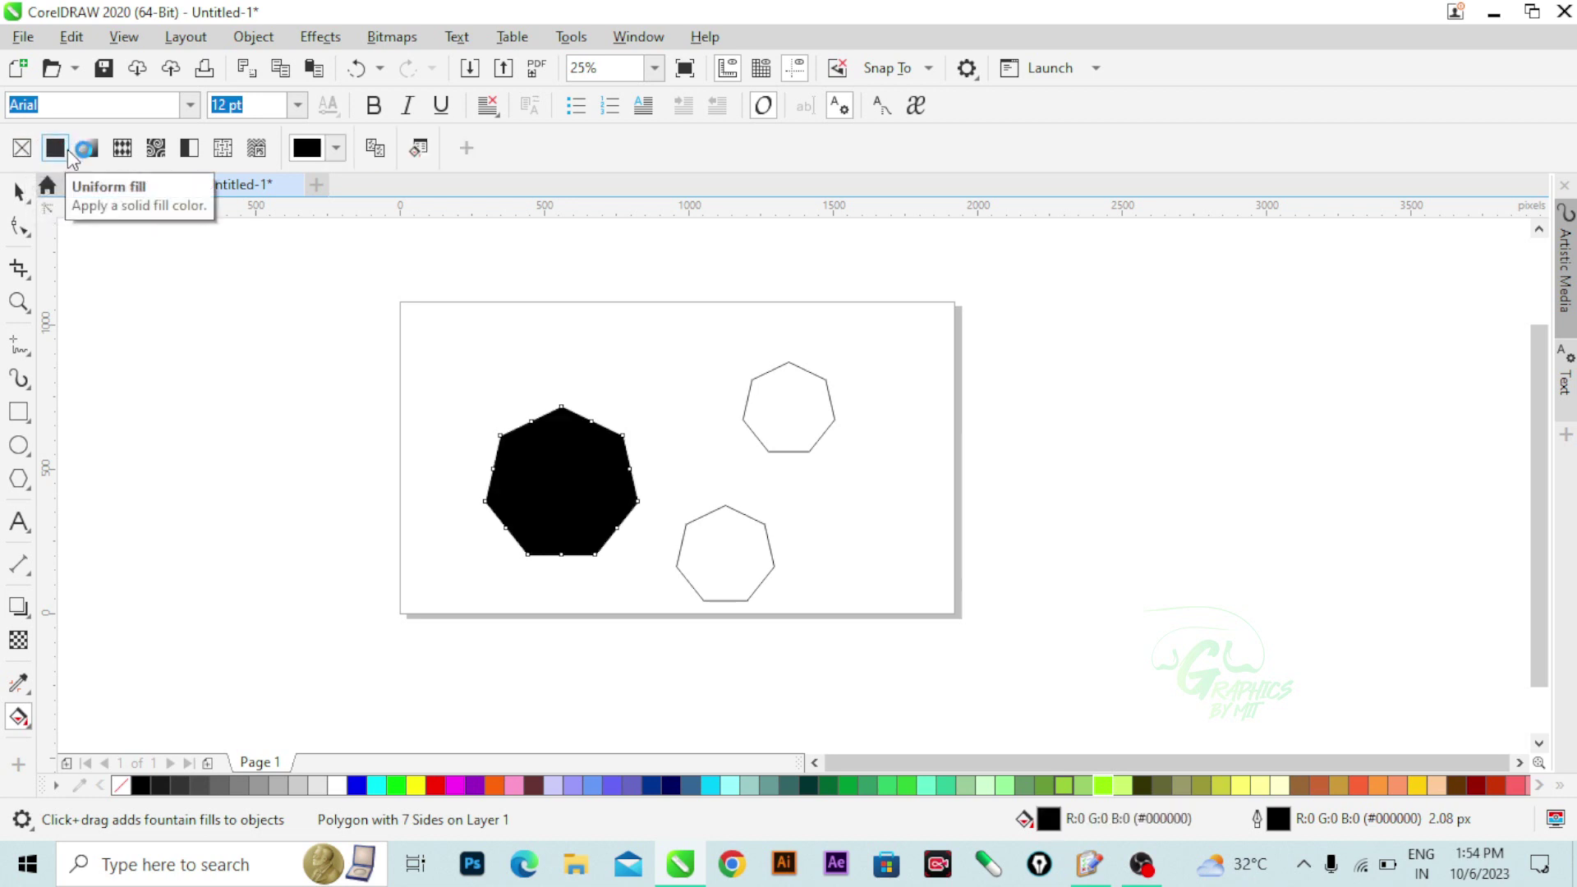
click(89, 150)
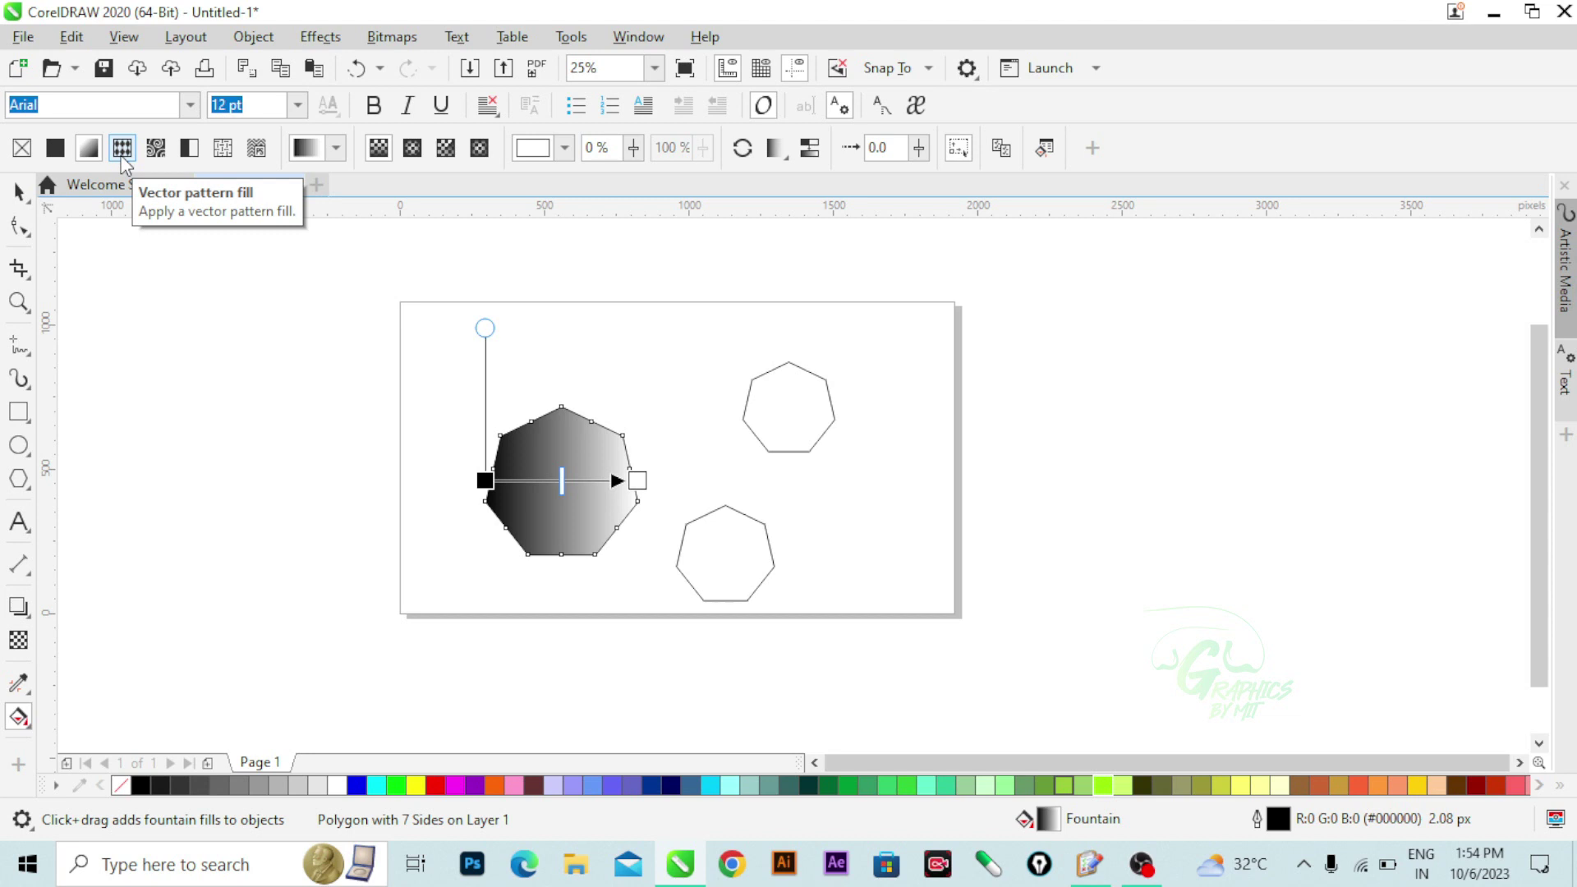
click(155, 149)
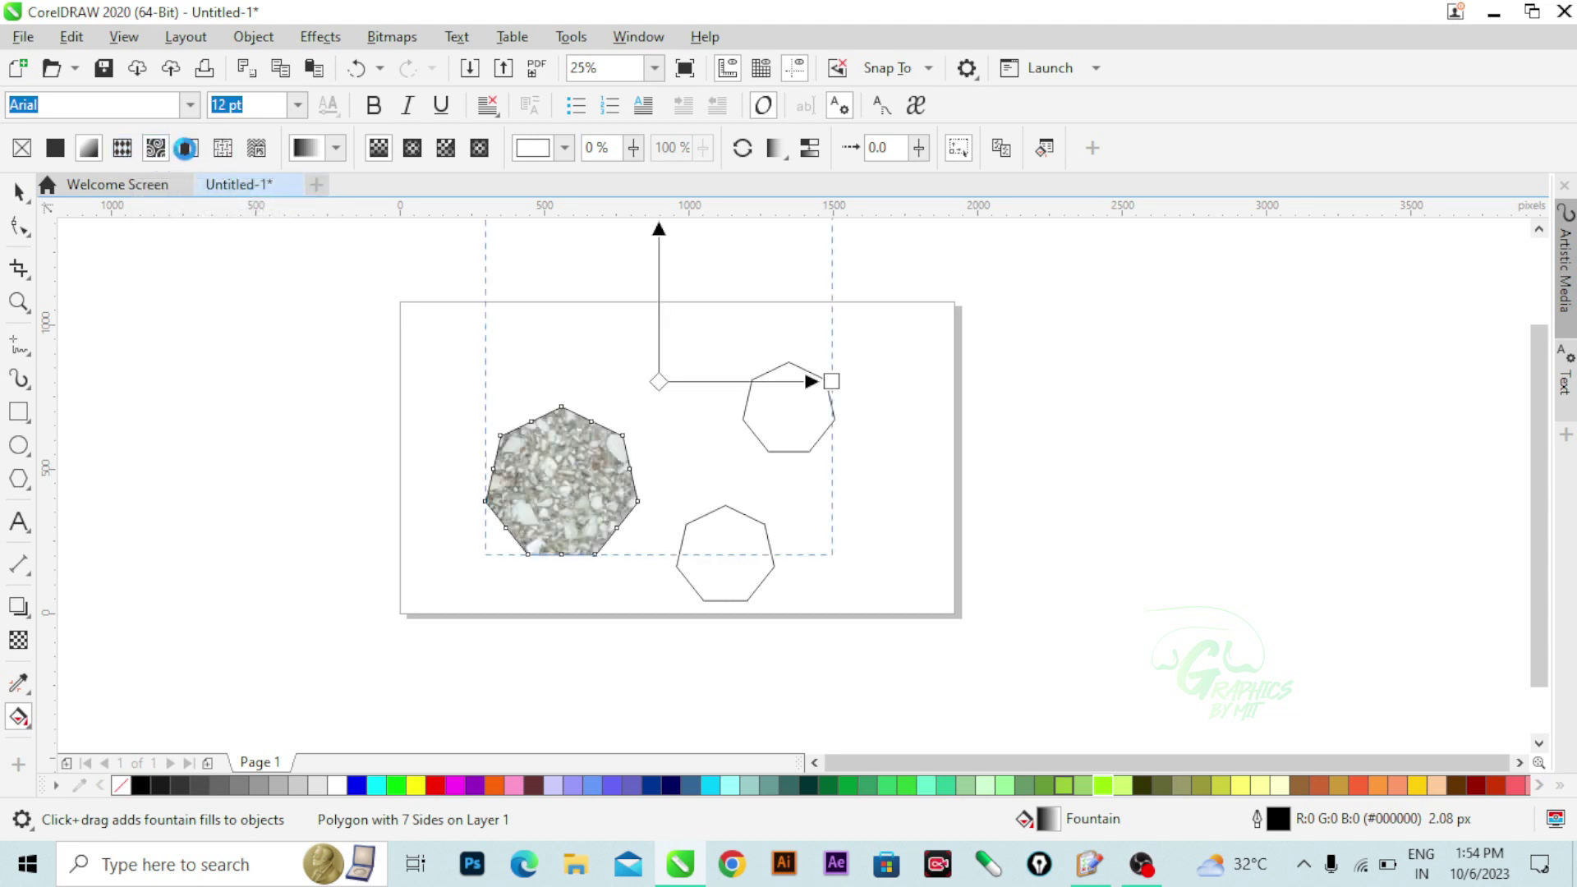
- Give the large heptagon a two-color pattern fill with the thin angular line pattern and blue #0A0AC4 as its front colour
click(189, 149)
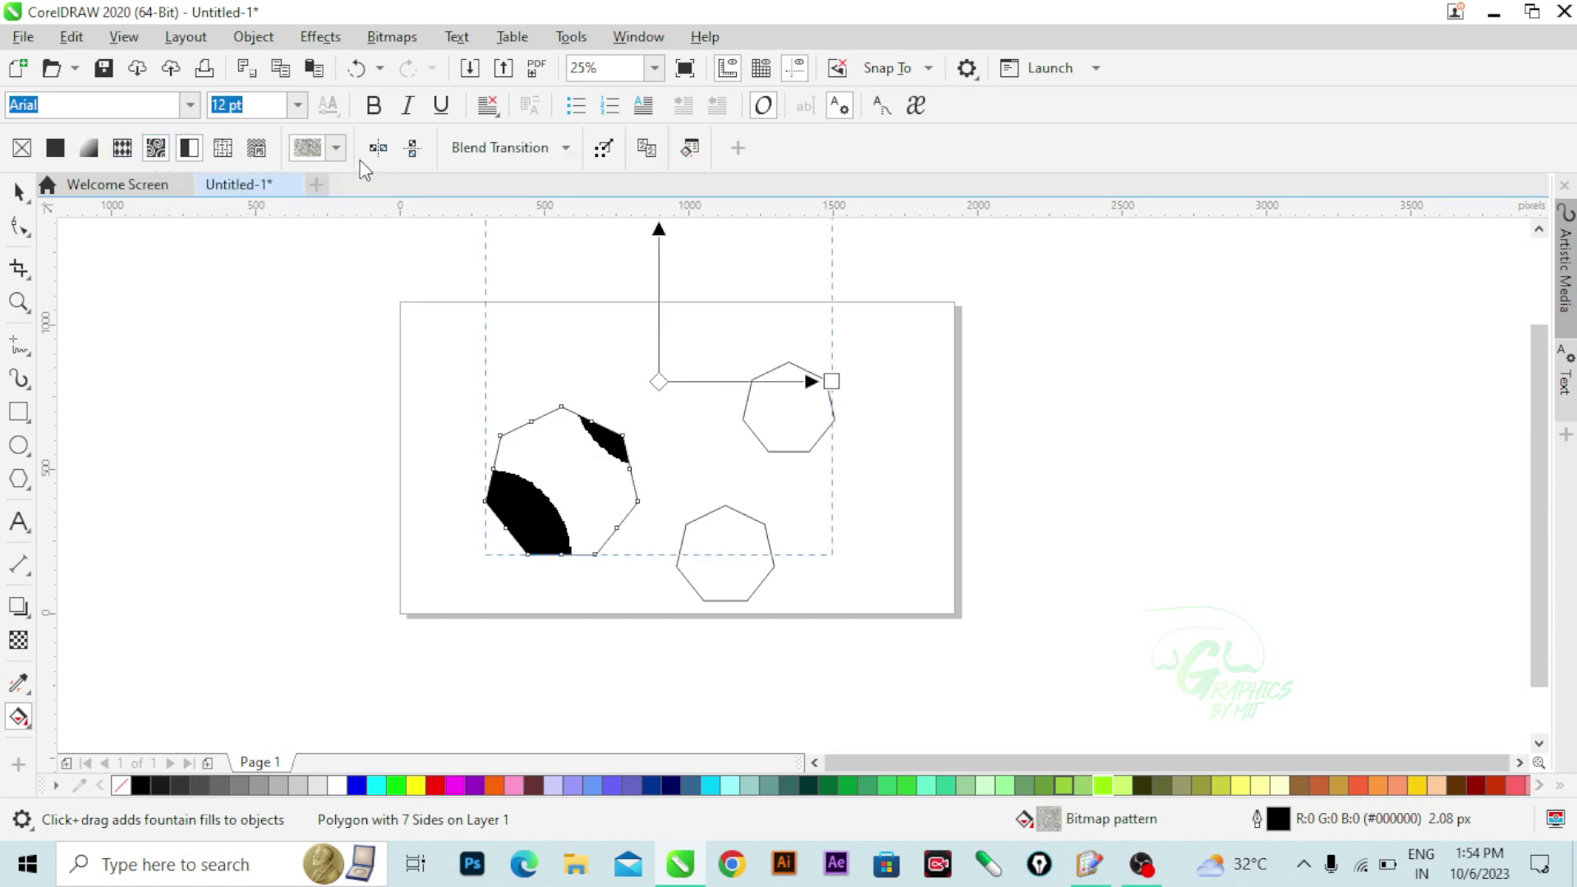
click(336, 150)
click(403, 322)
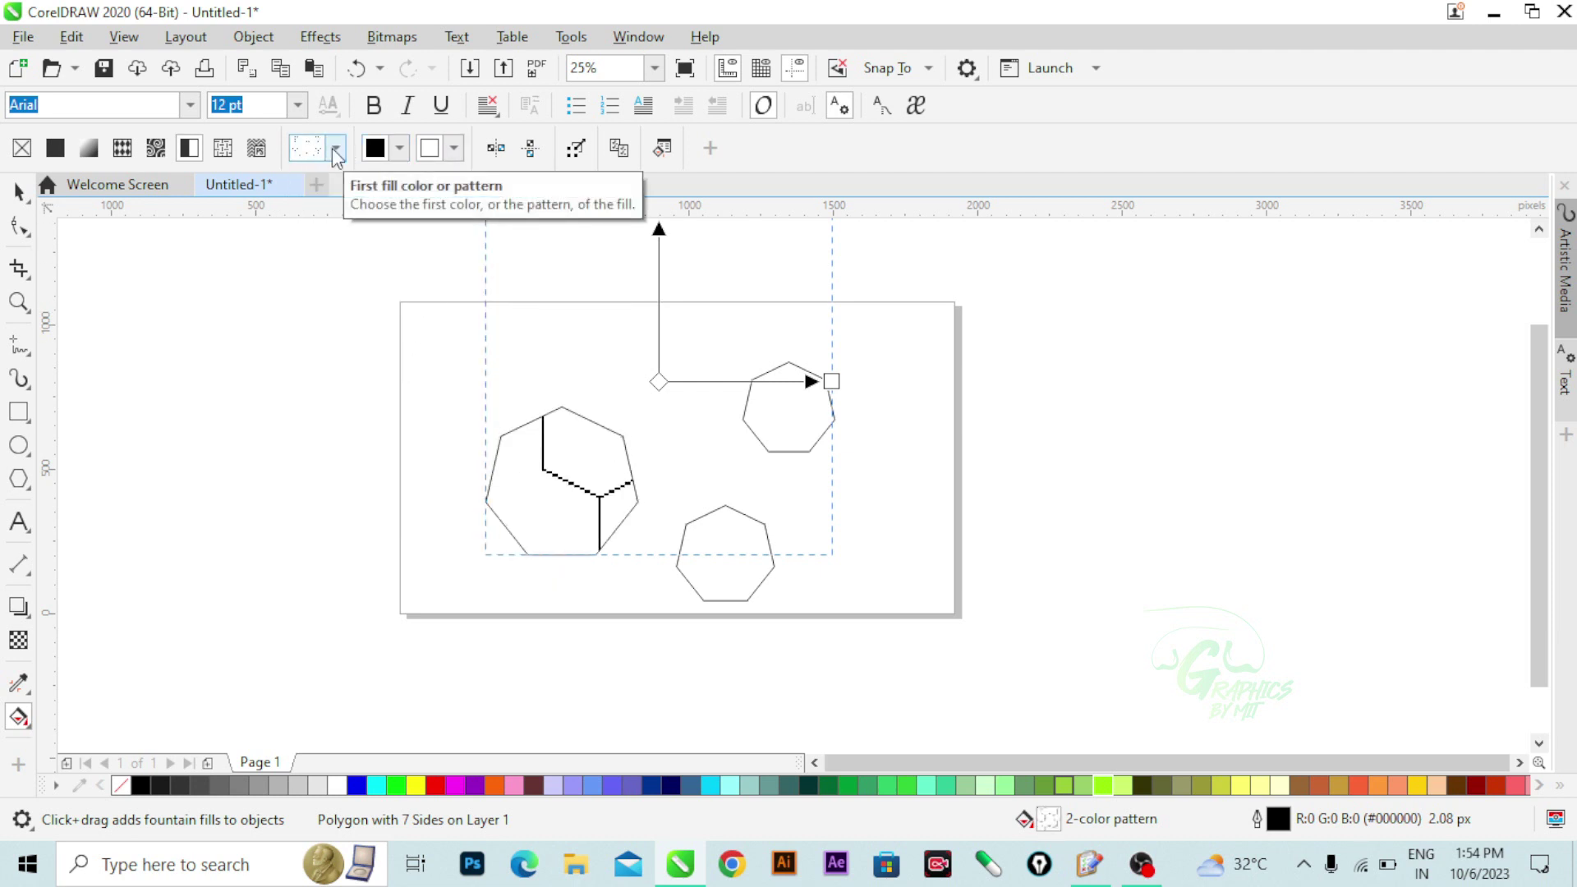
click(400, 148)
click(528, 285)
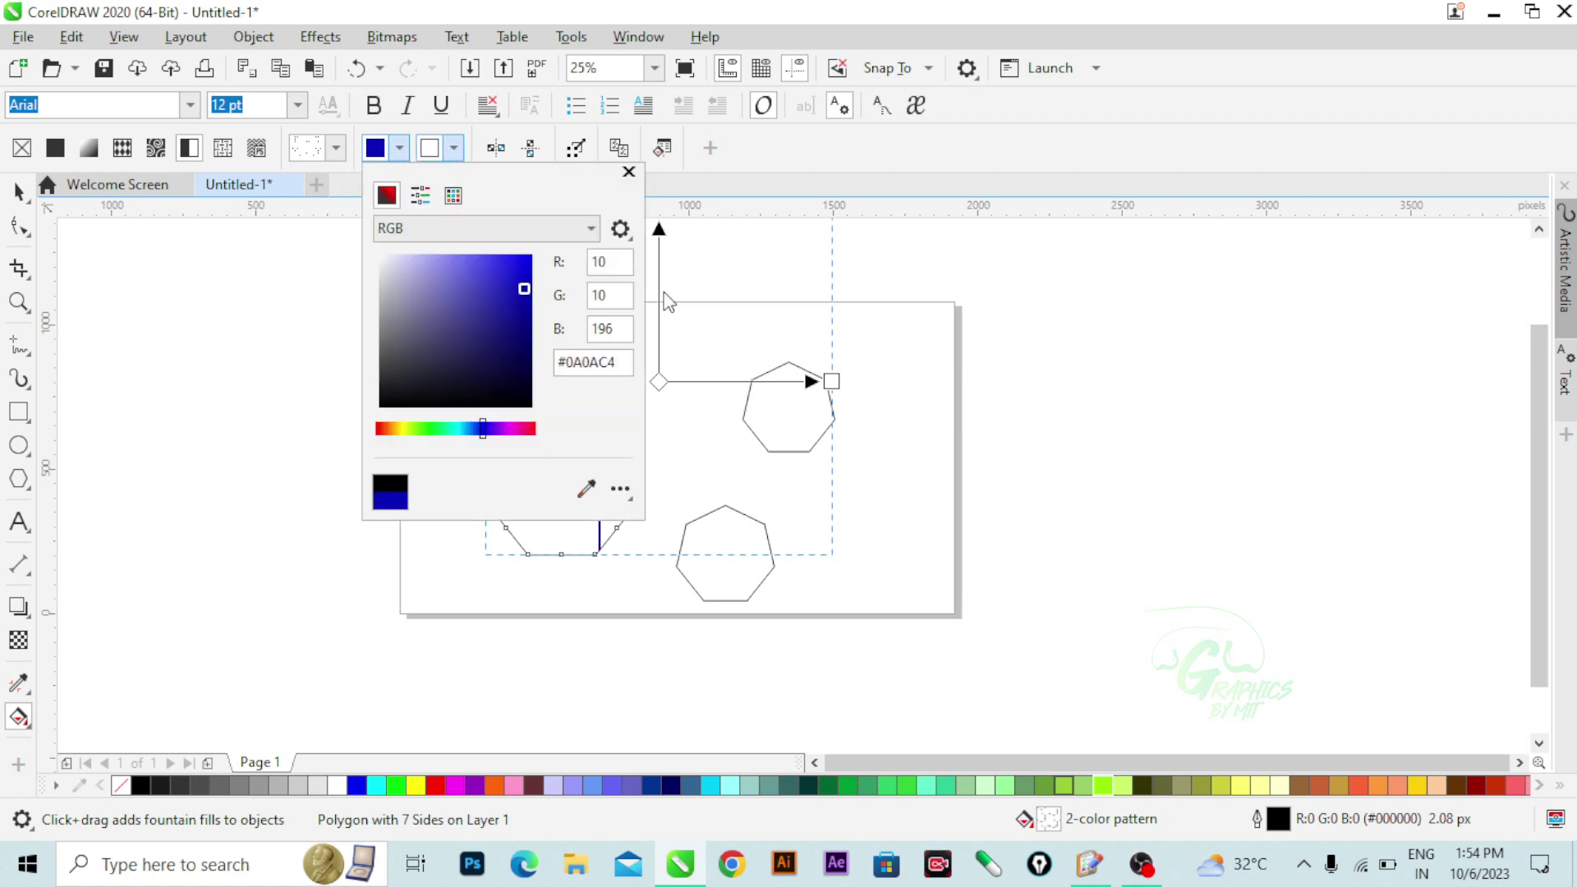
- Change the large heptagon's two-color pattern to the checkerboard design, and try the heart design in its place
click(707, 279)
scroll(605, 507, up, 4)
scroll(610, 510, down, 2)
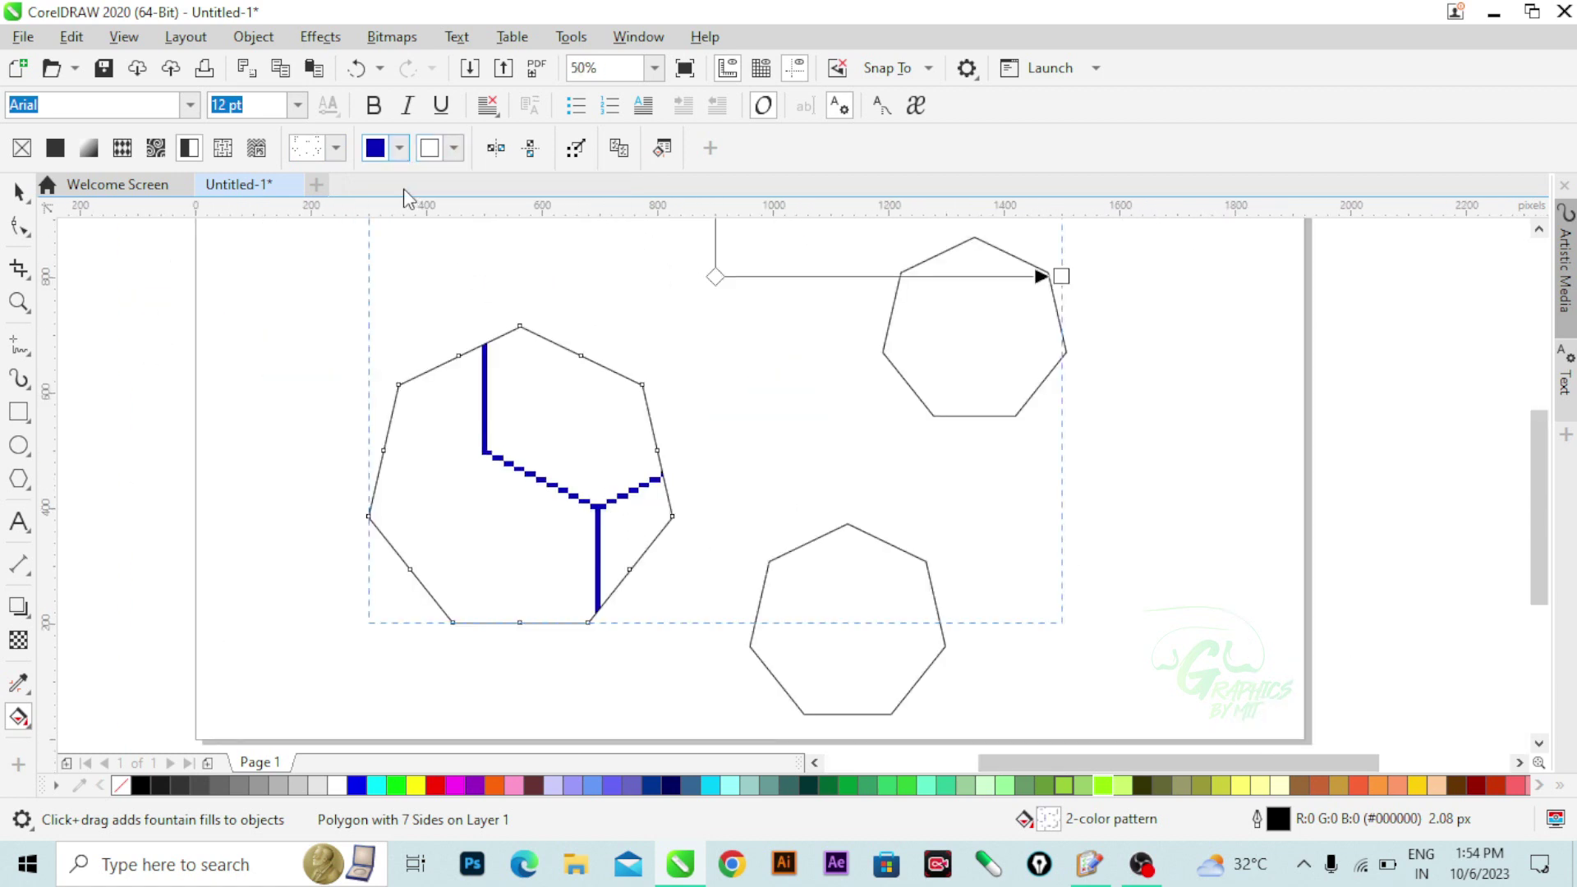
click(335, 148)
click(410, 229)
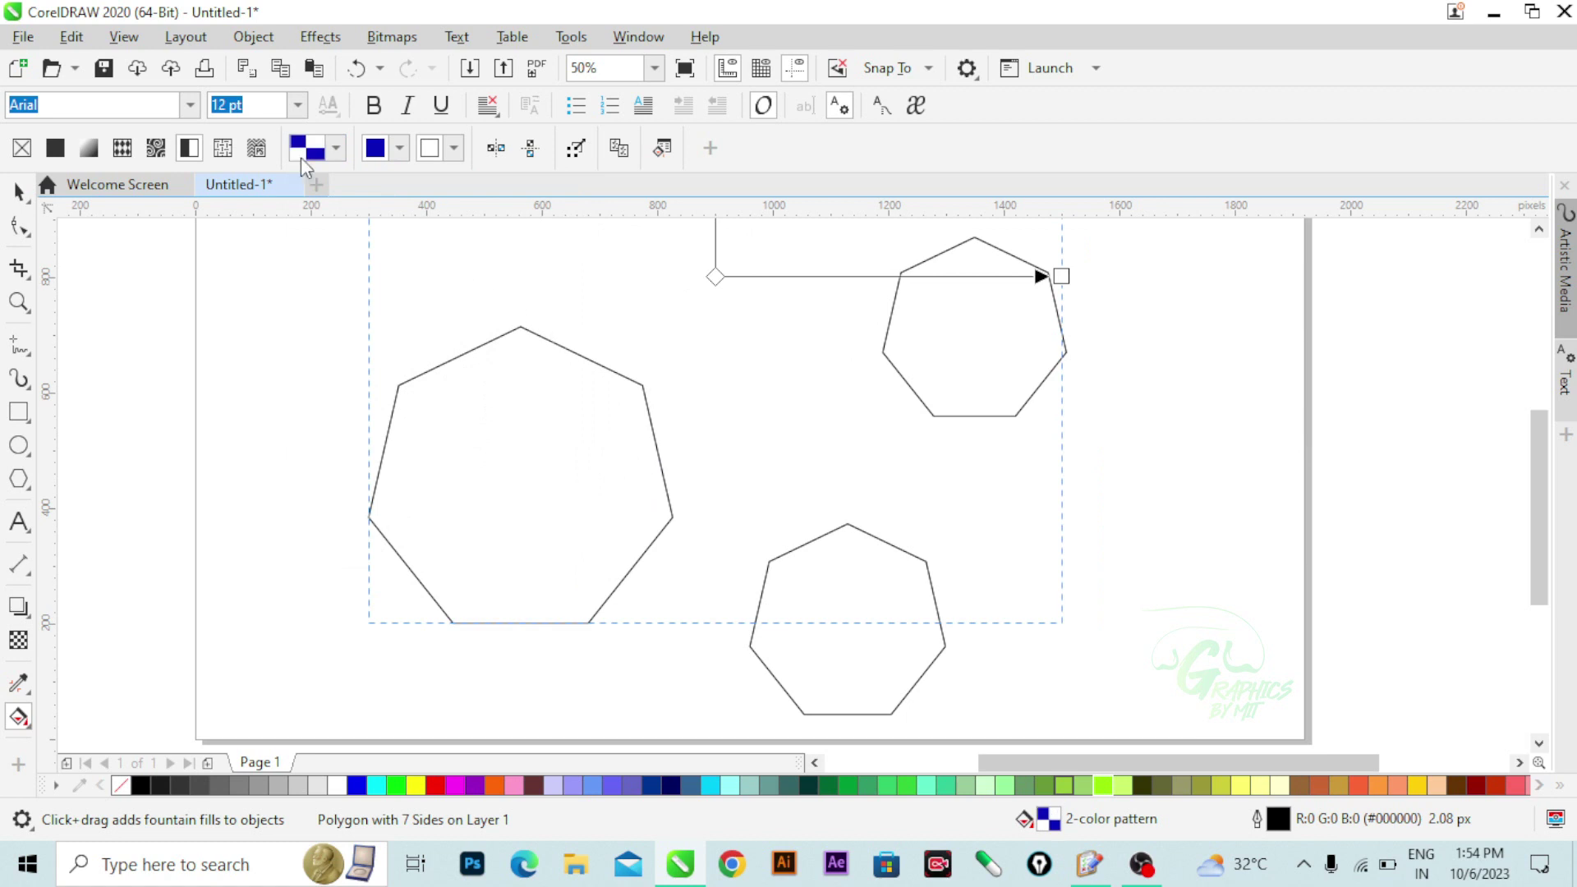
click(336, 148)
click(433, 411)
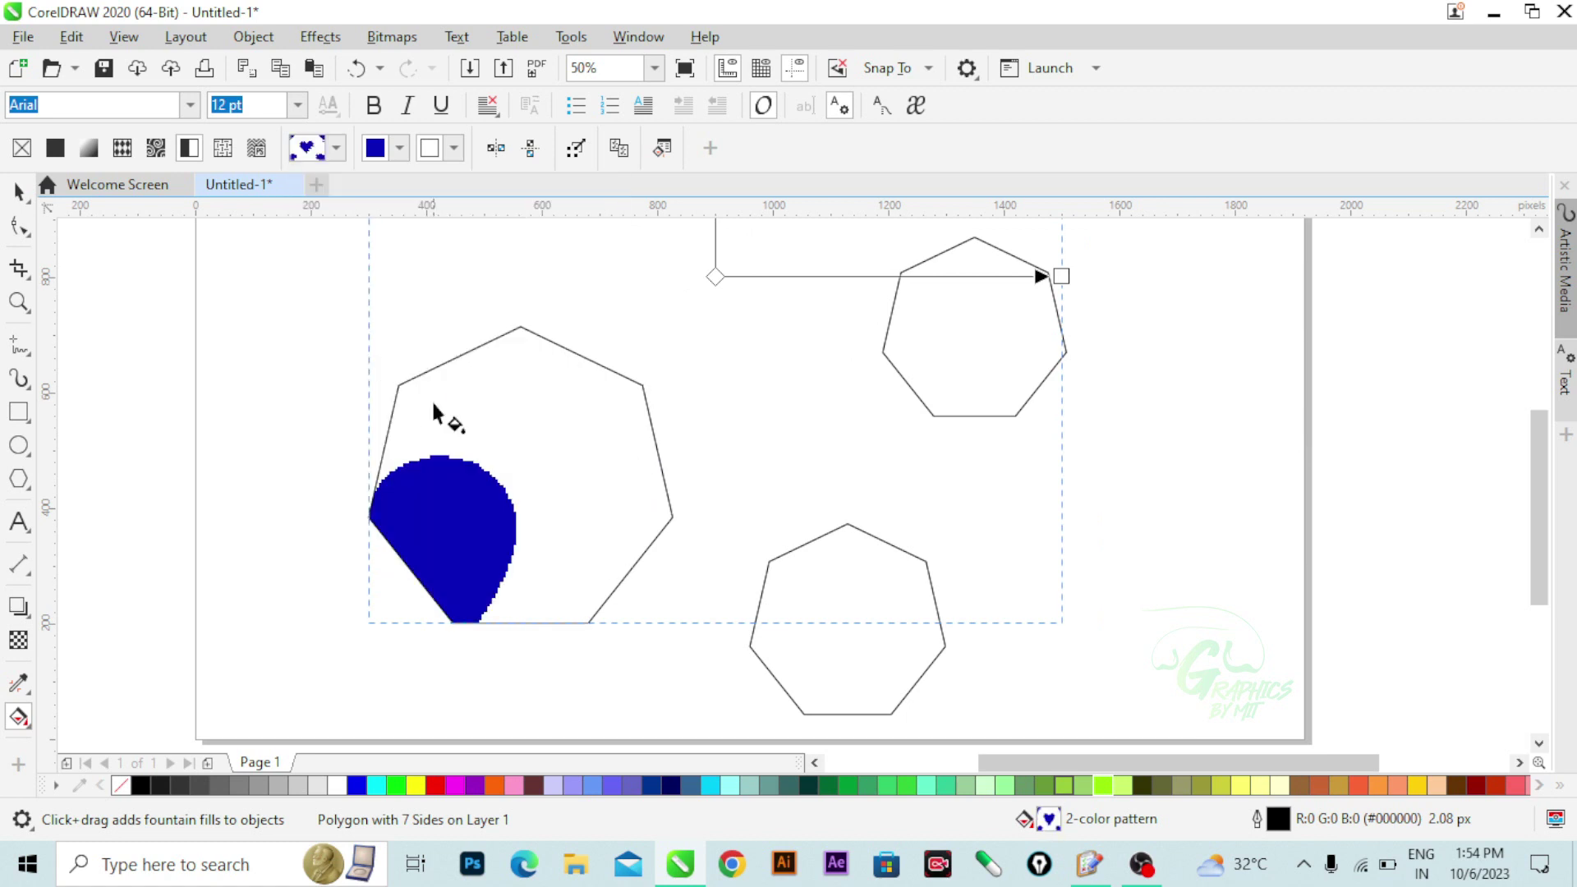
- Move the heart pattern's centre to about the middle of the large heptagon
scroll(550, 500, down, 4)
scroll(543, 454, up, 2)
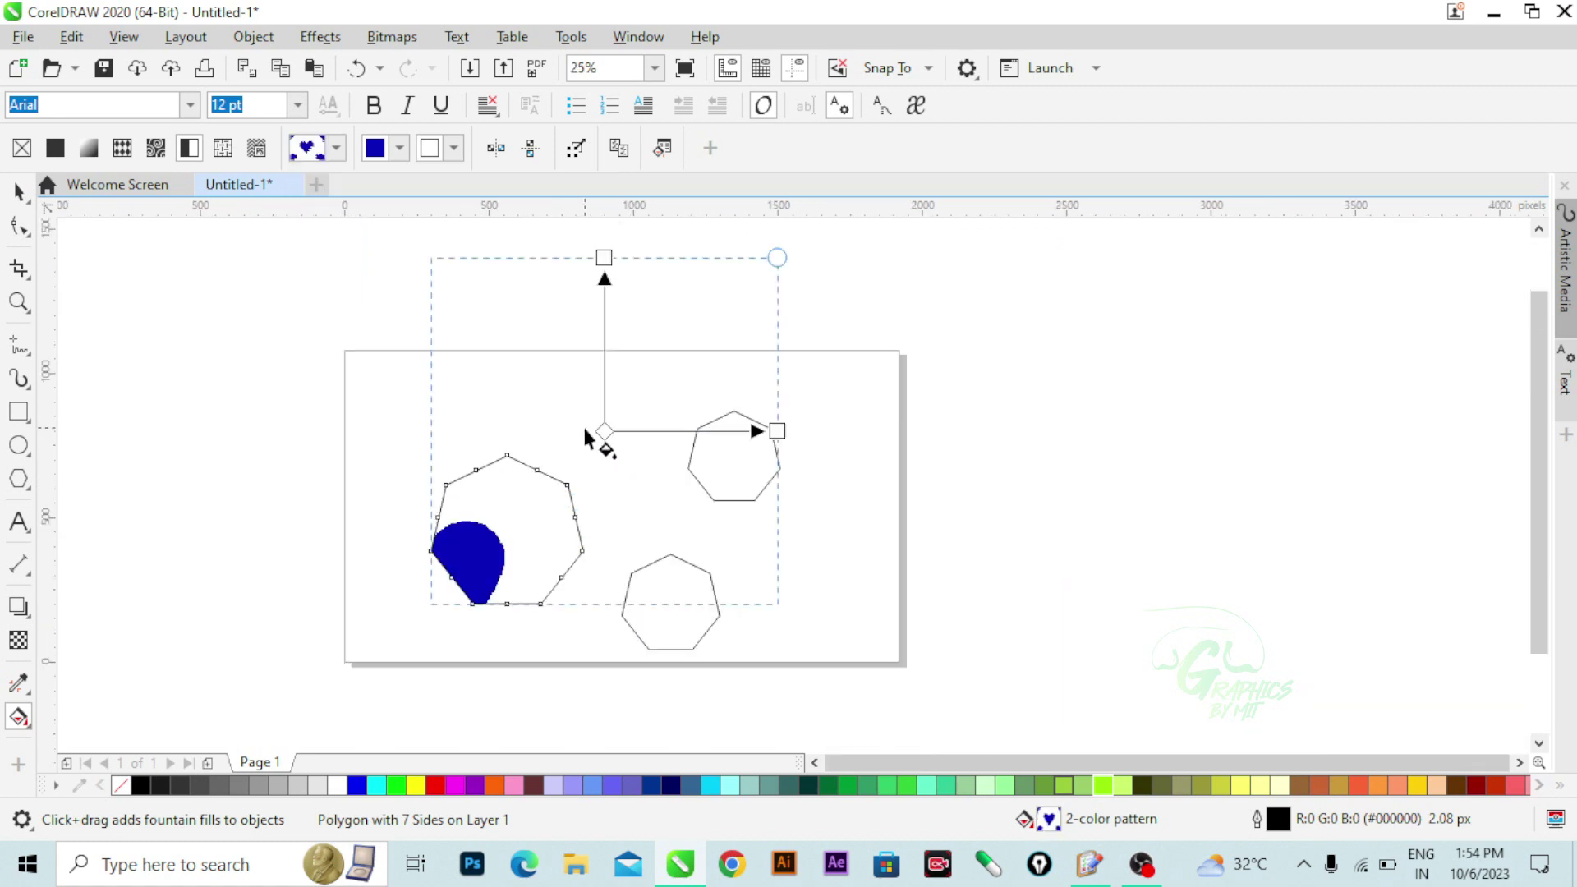
drag(601, 430, 523, 510)
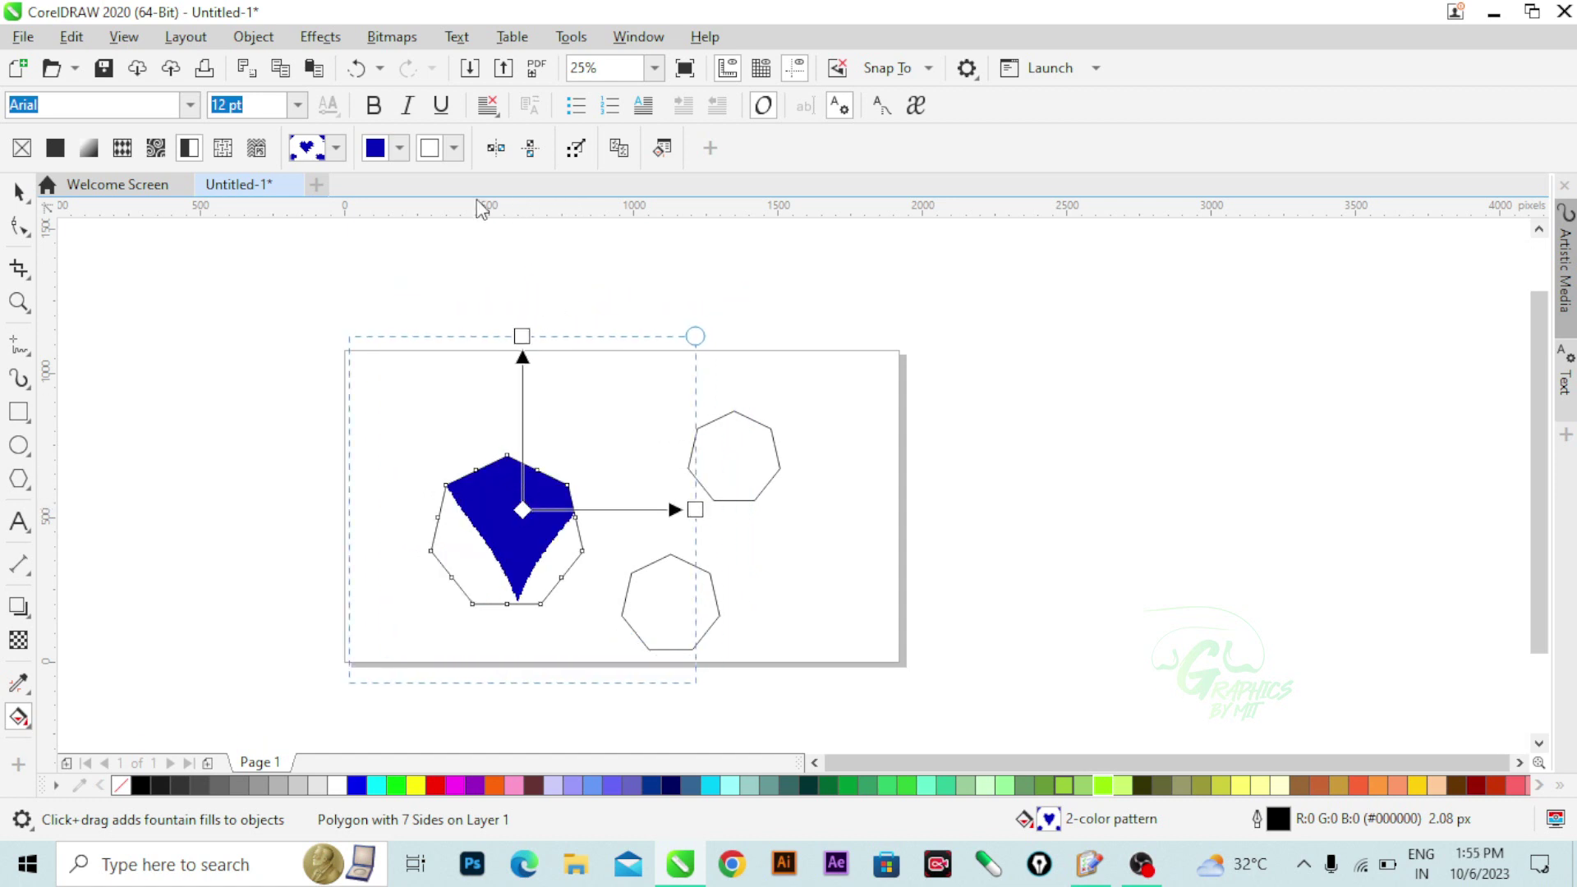
- Give the large heptagon a blue-to-white fountain fill, trying the elliptical and conical types before applying the rectangular type
click(89, 148)
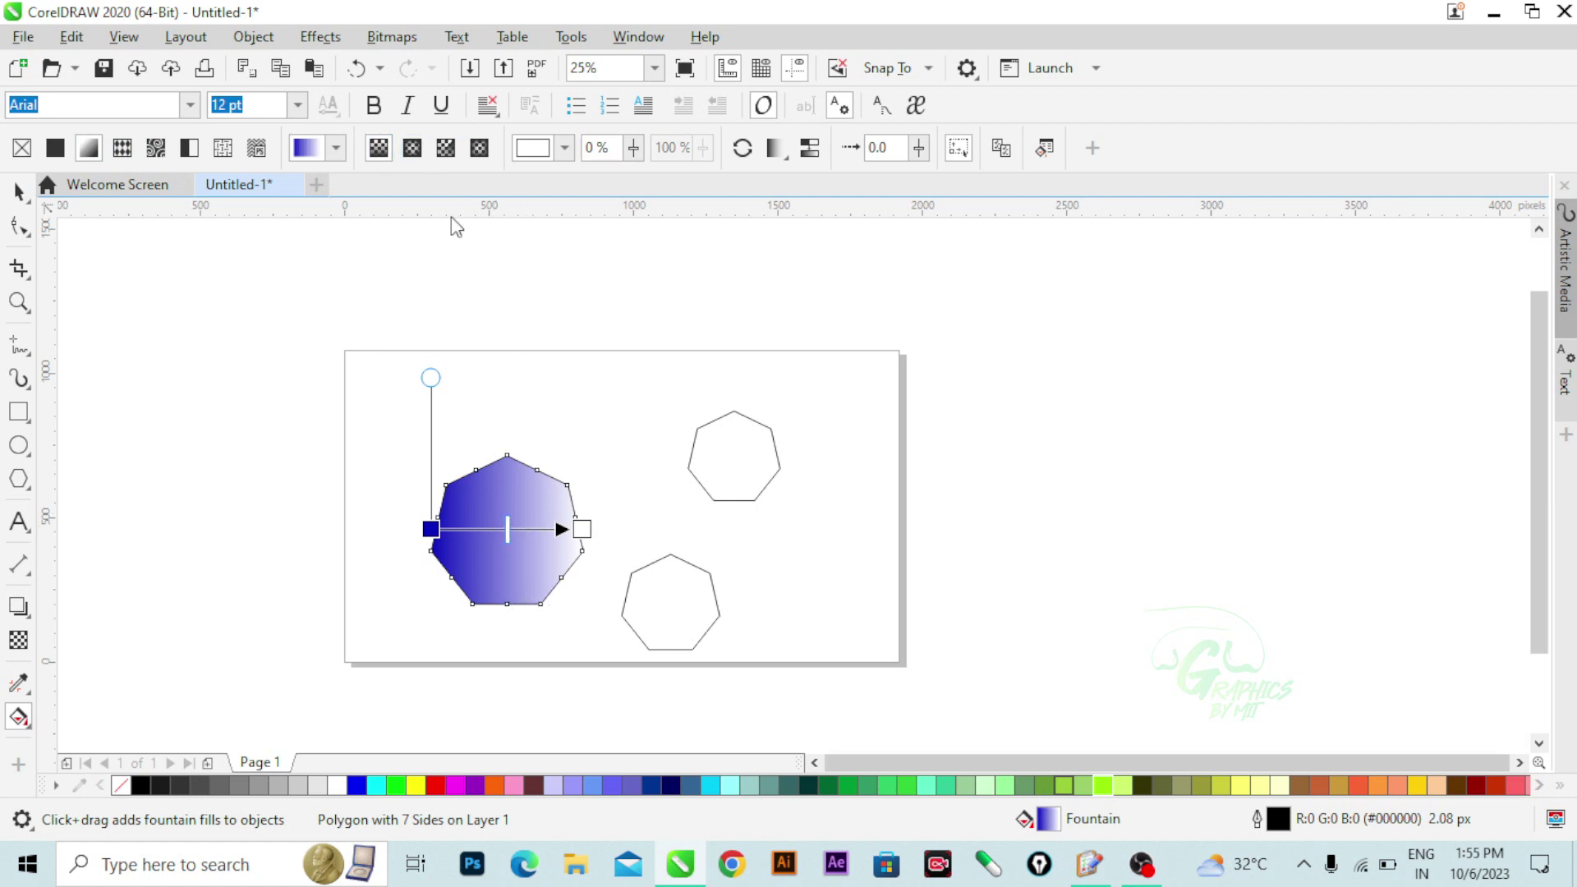
click(414, 151)
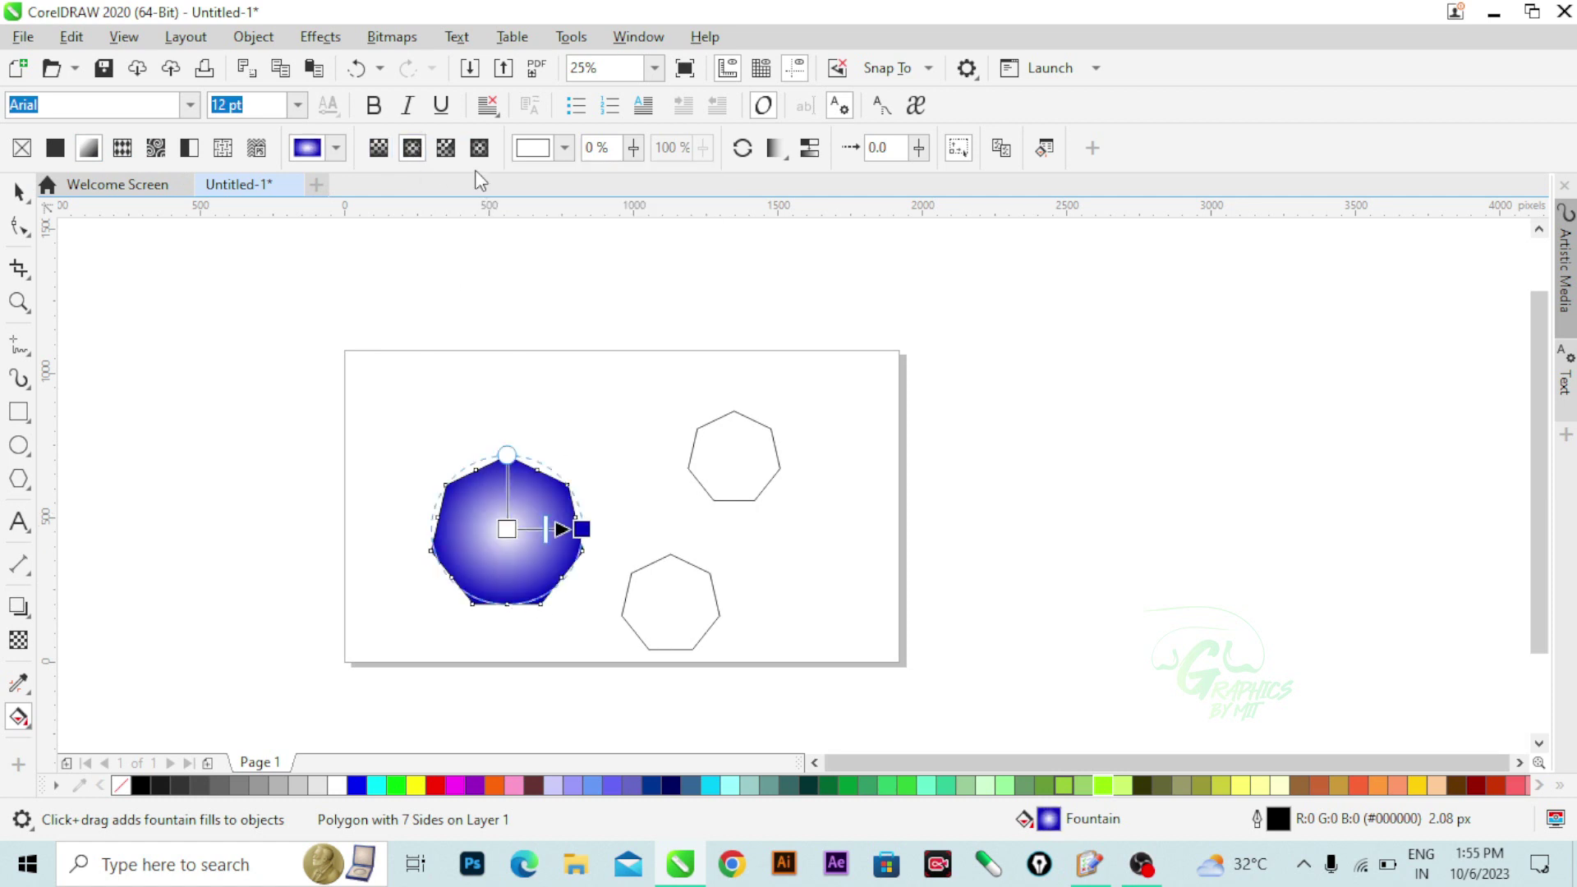
click(449, 150)
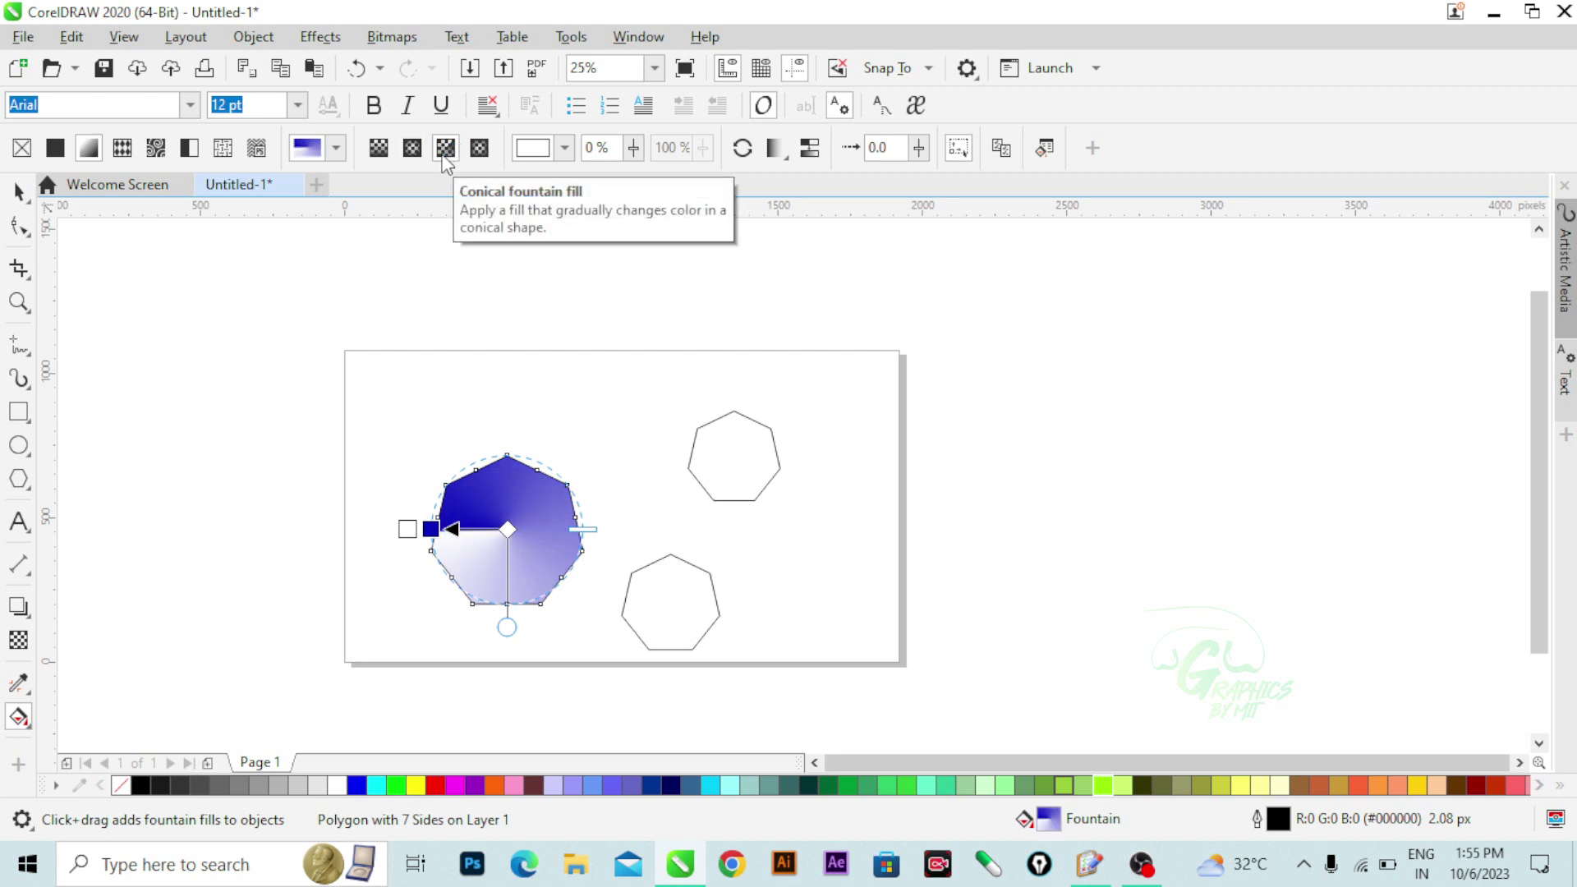
click(480, 151)
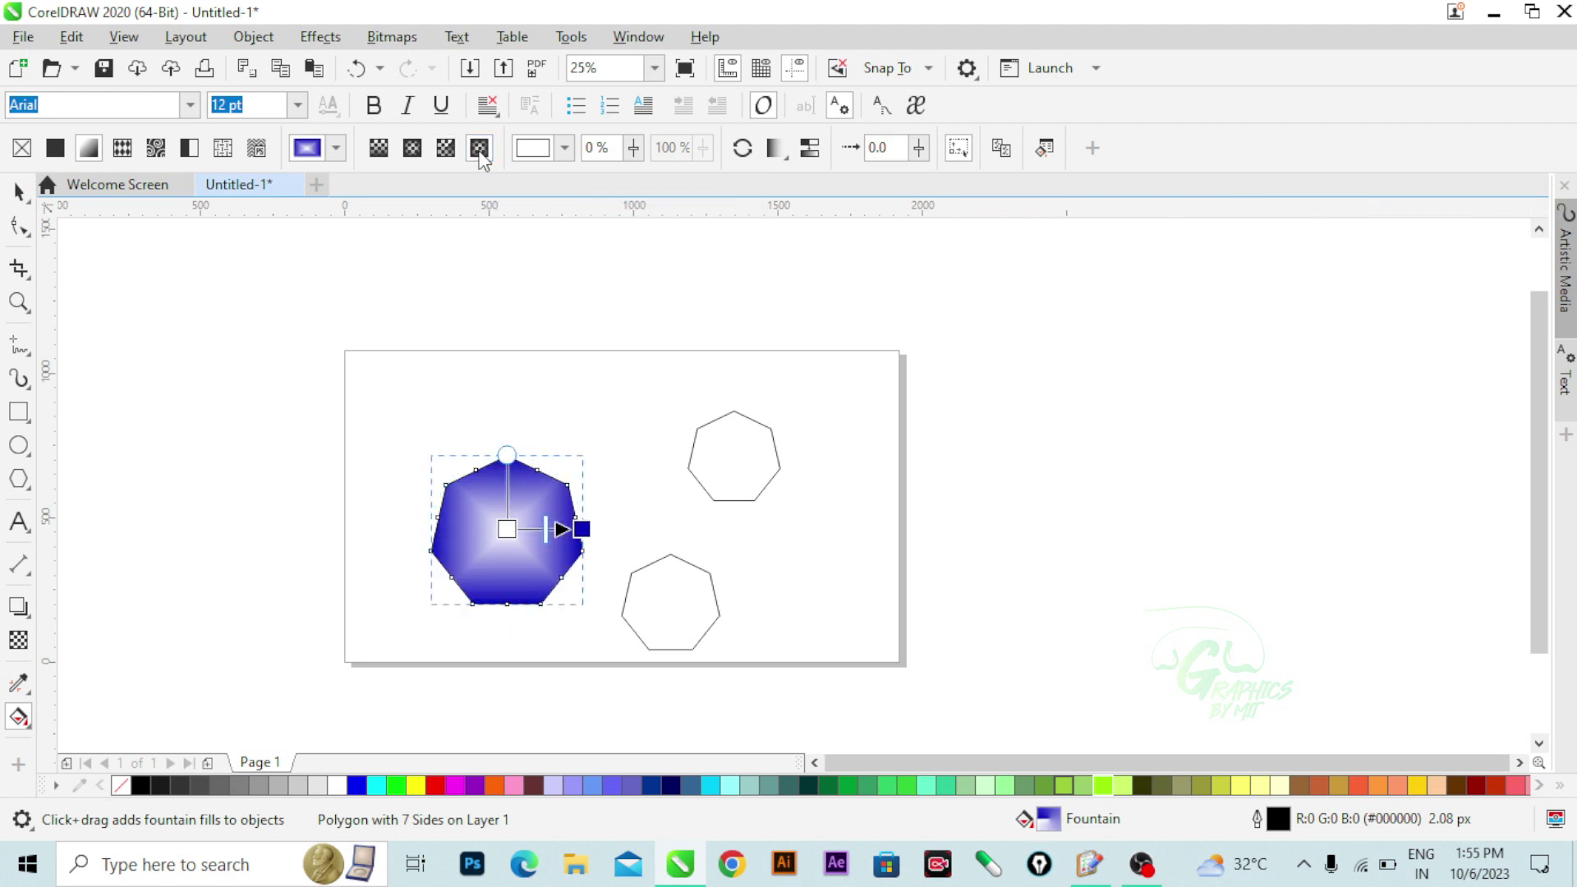
click(567, 423)
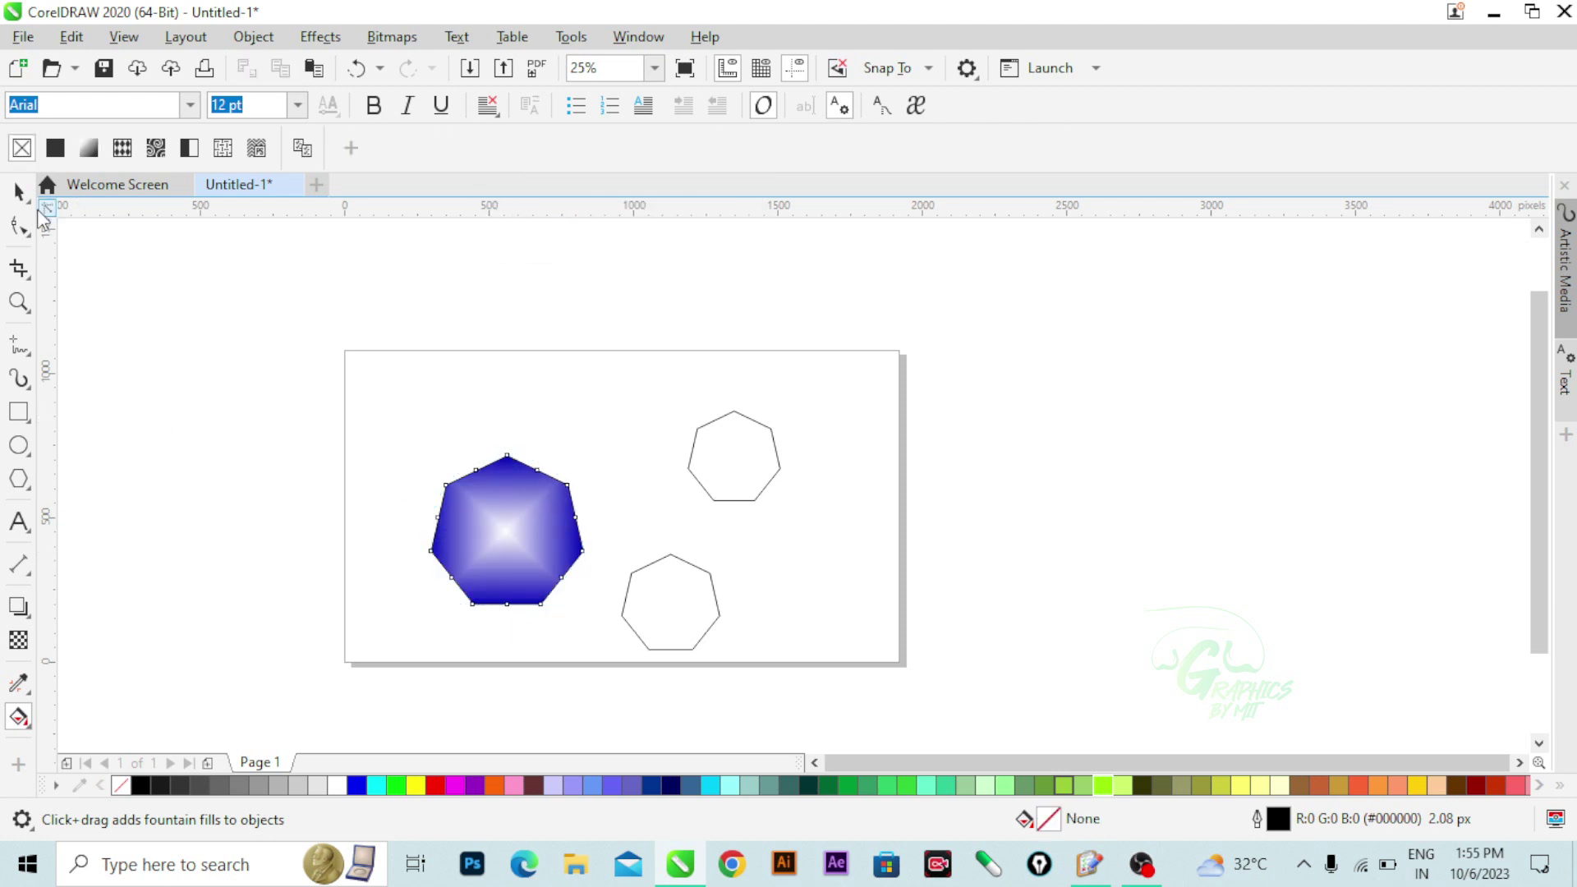
- Fill the upper-right heptagon with the green leaf bitmap pattern using the Interactive Fill tool
click(18, 191)
click(759, 463)
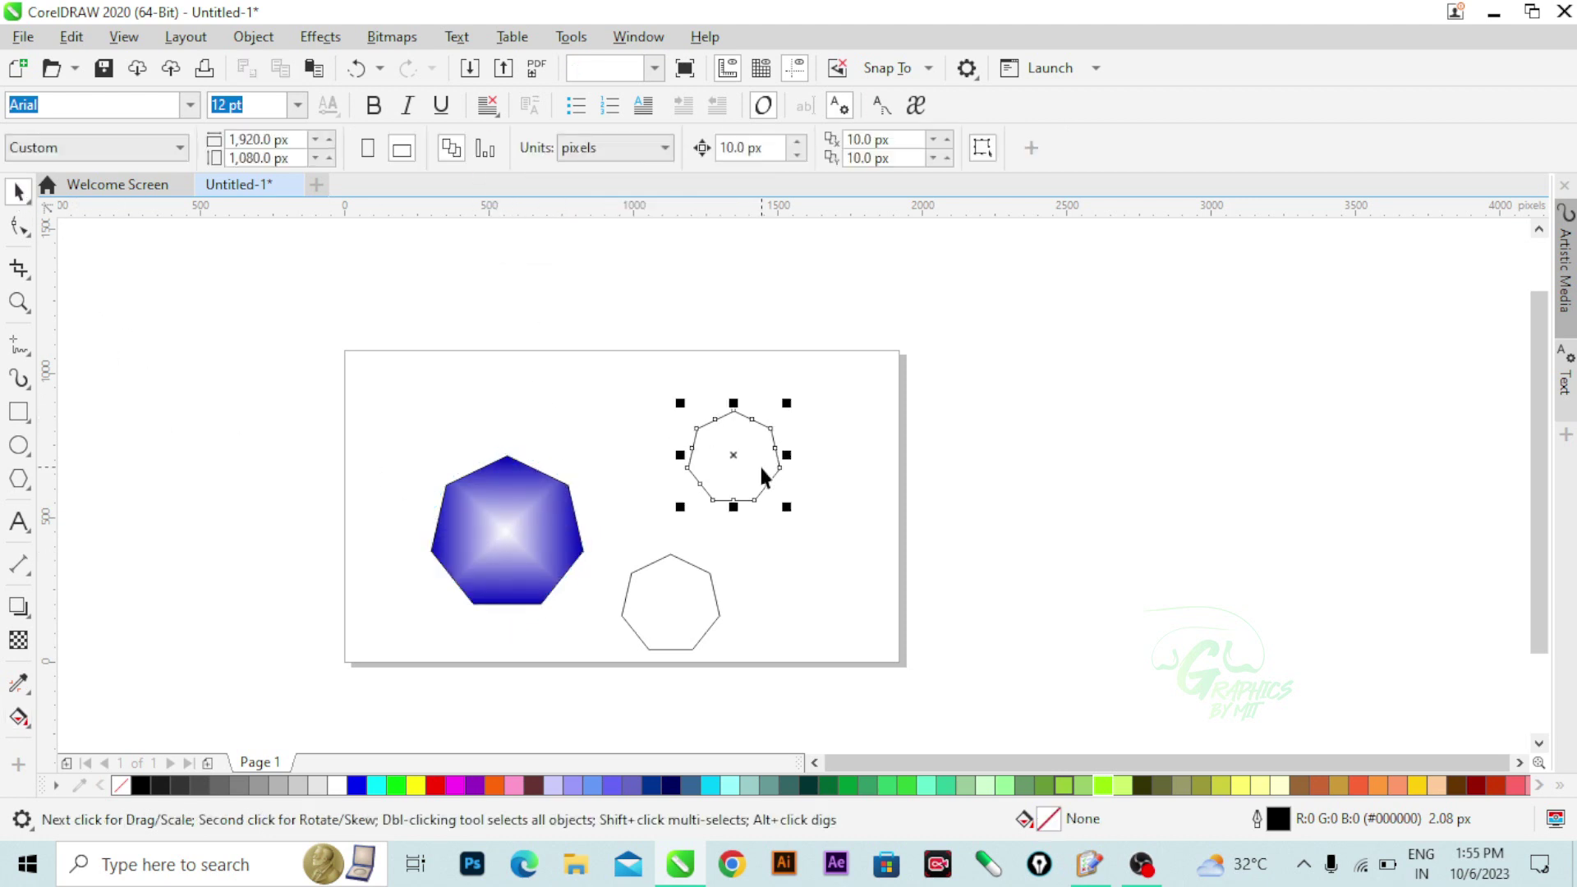
click(21, 720)
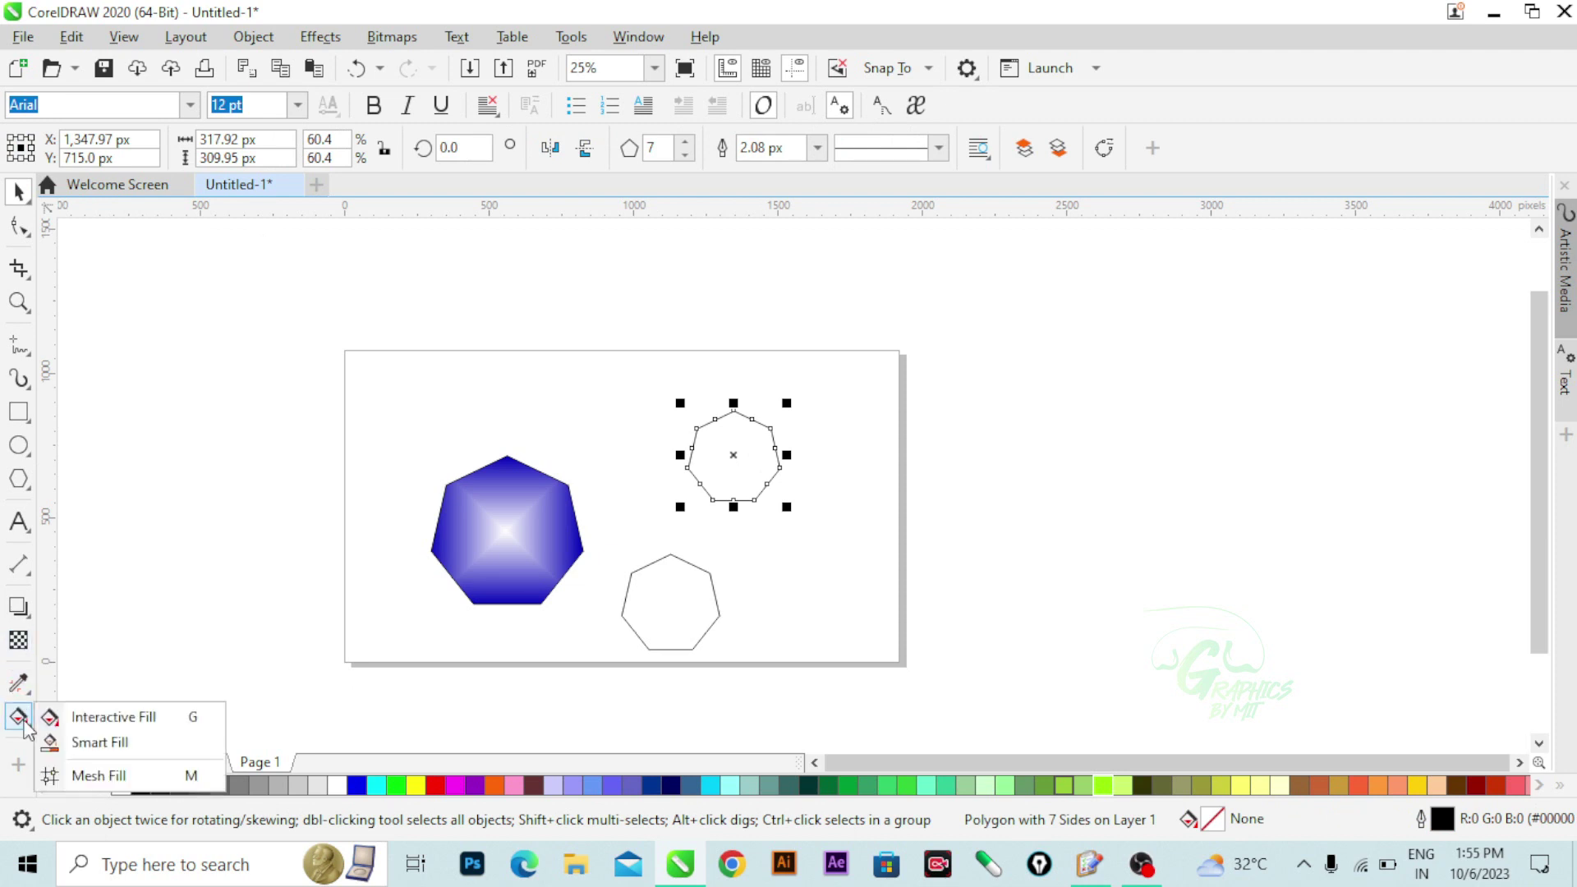
click(78, 720)
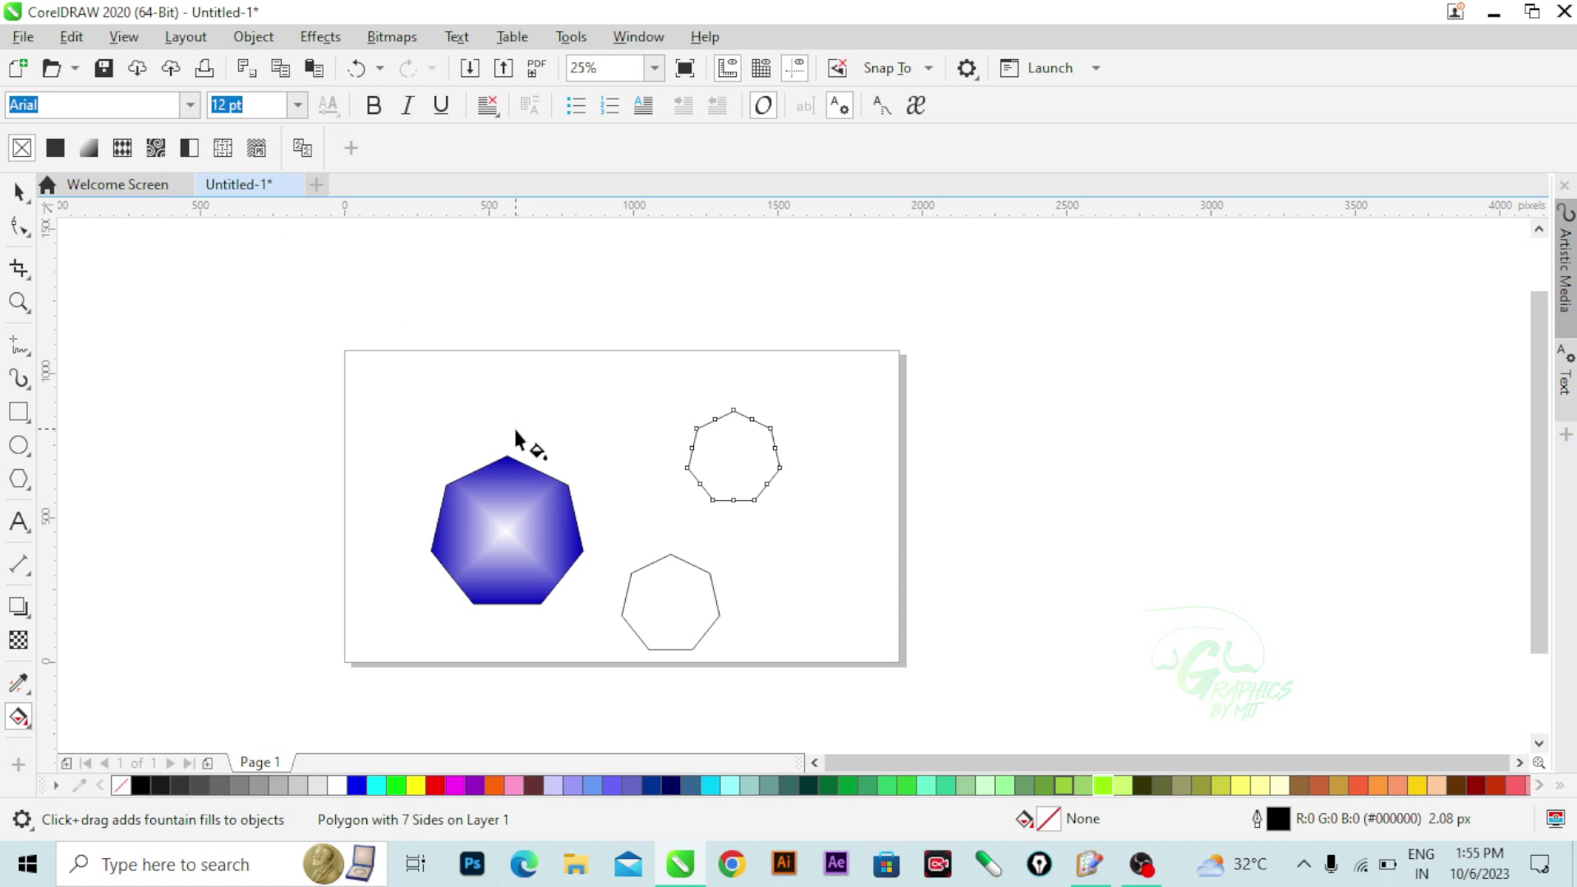
key(g)
click(156, 148)
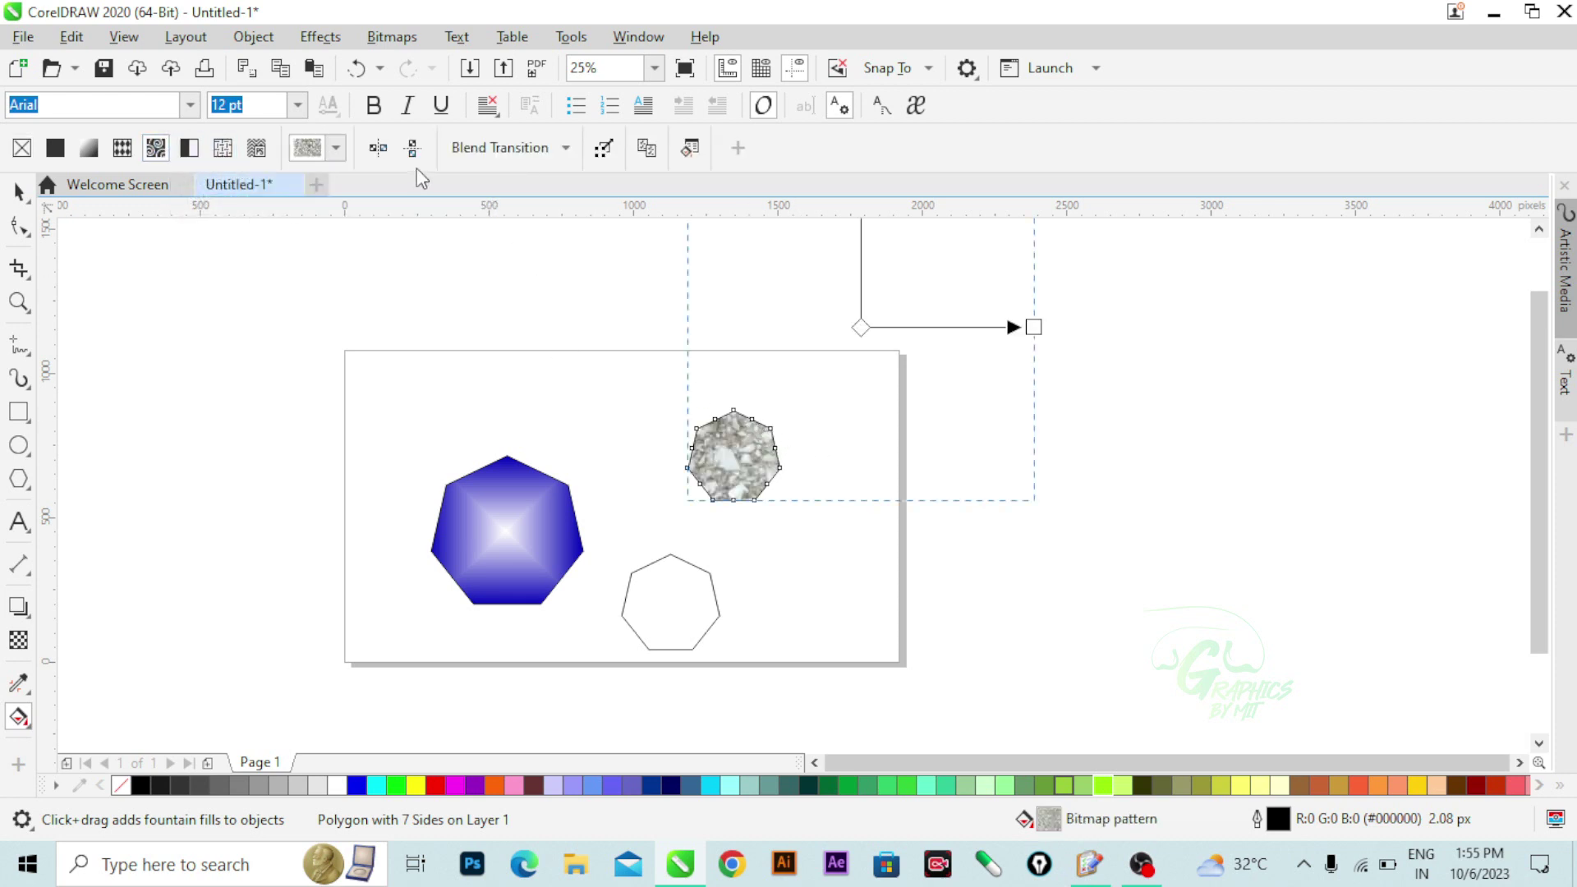
click(337, 148)
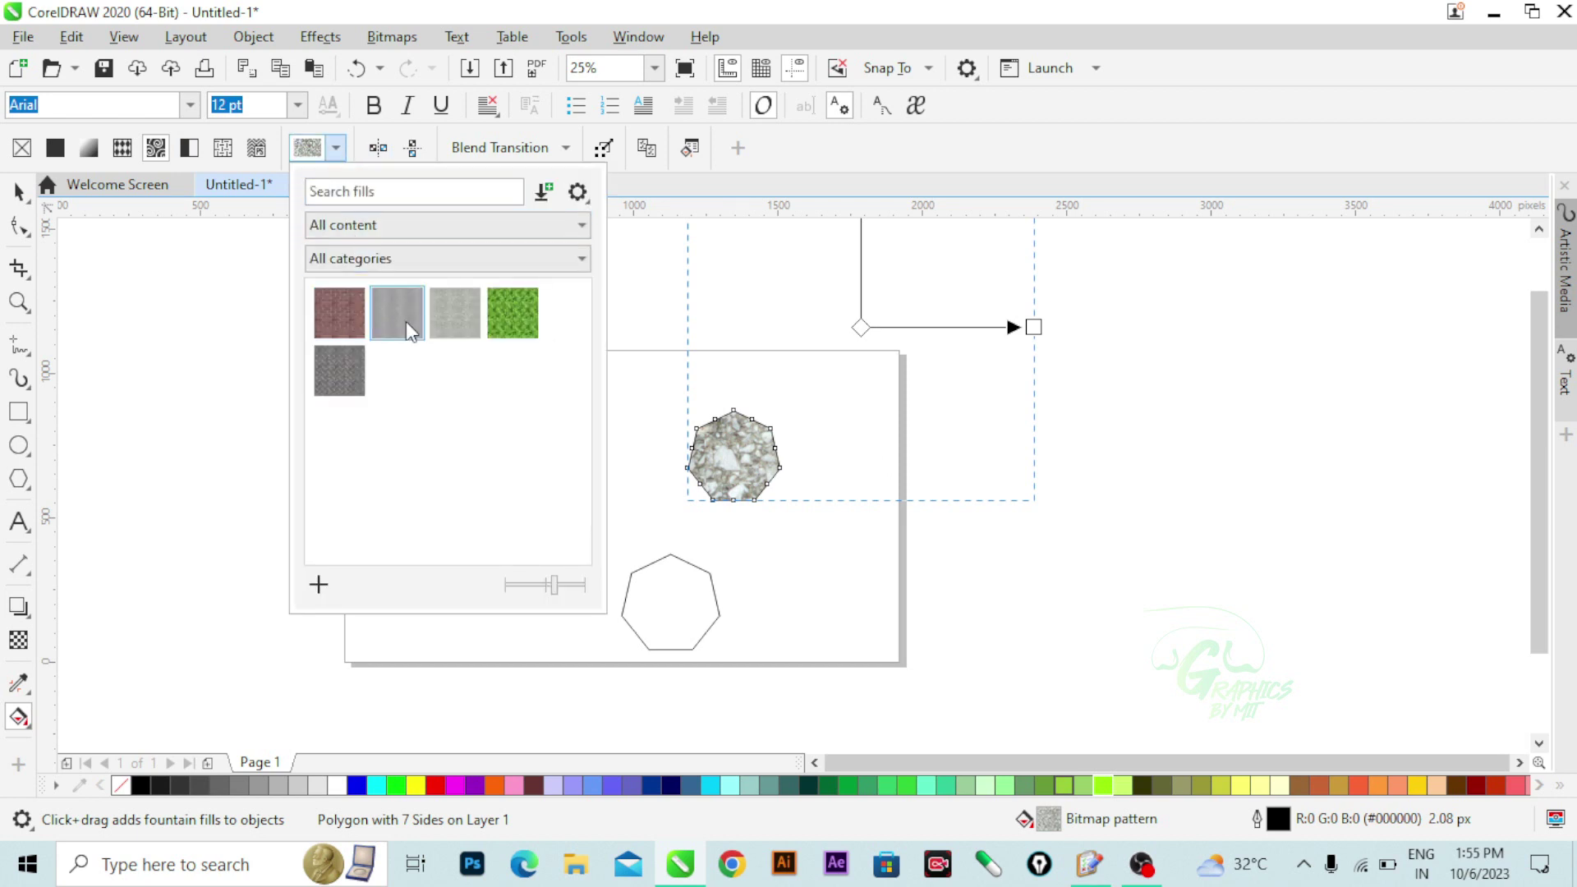
click(511, 312)
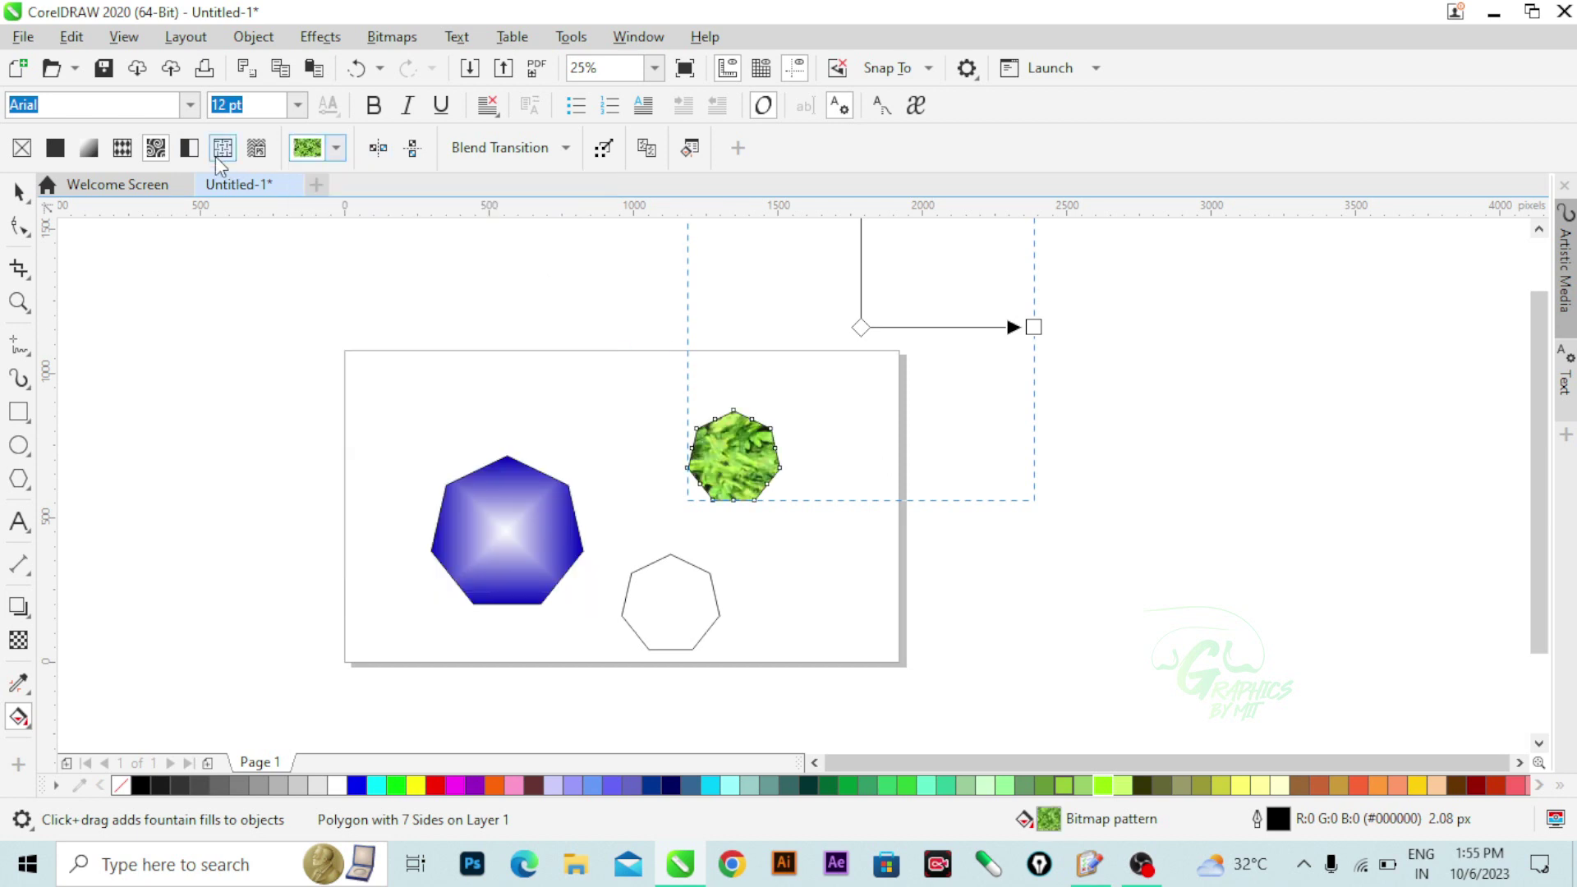
- Apply a PostScript fill to the lower heptagon and set its texture to SpiderWeb
click(651, 627)
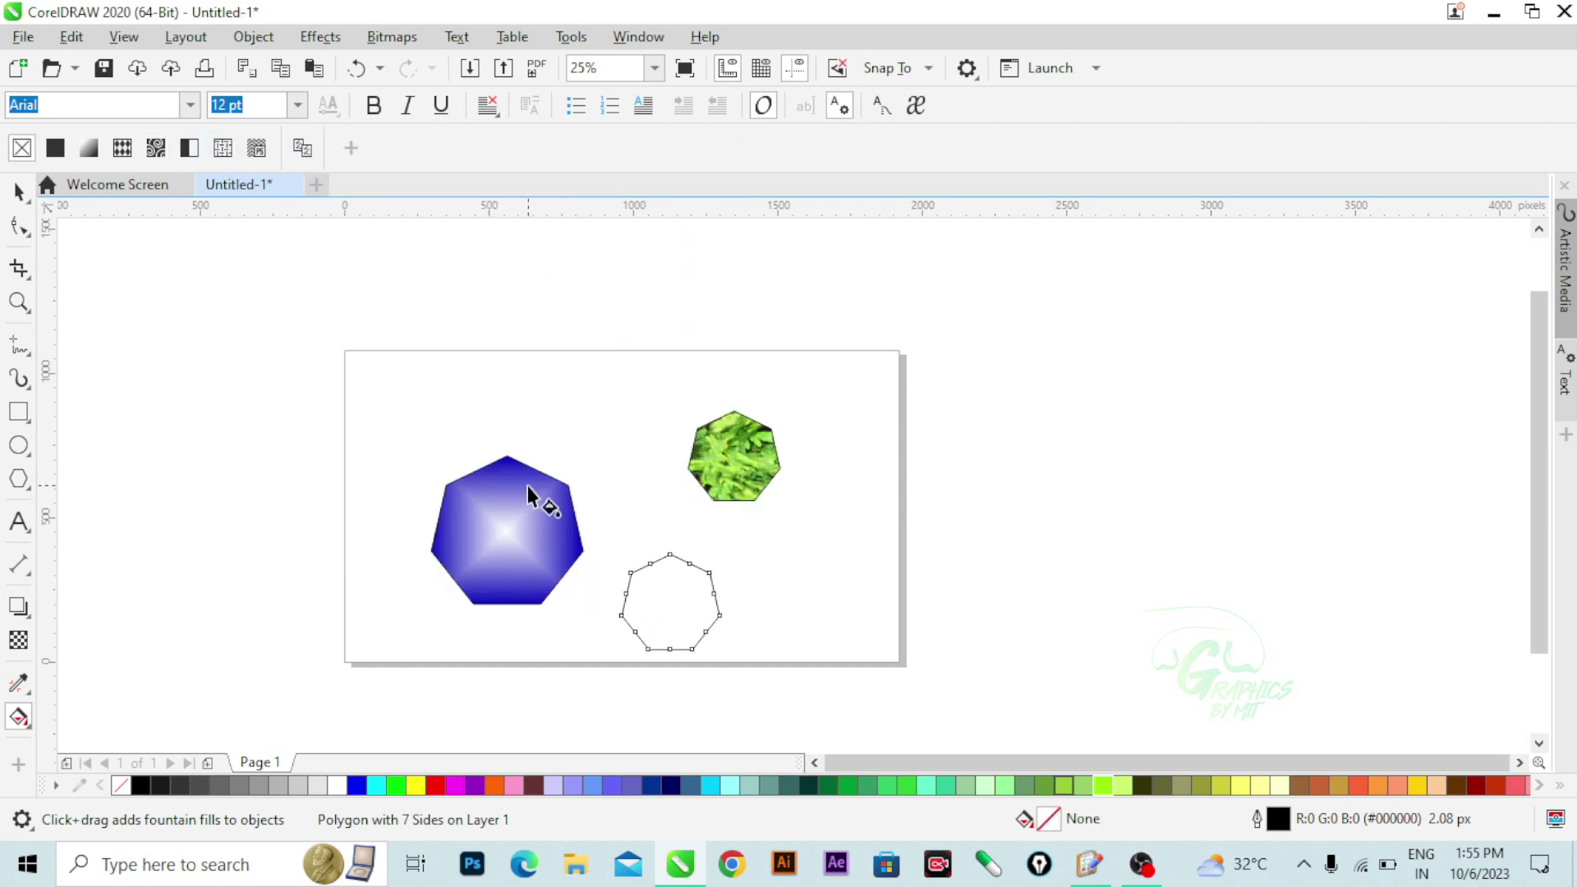
click(256, 152)
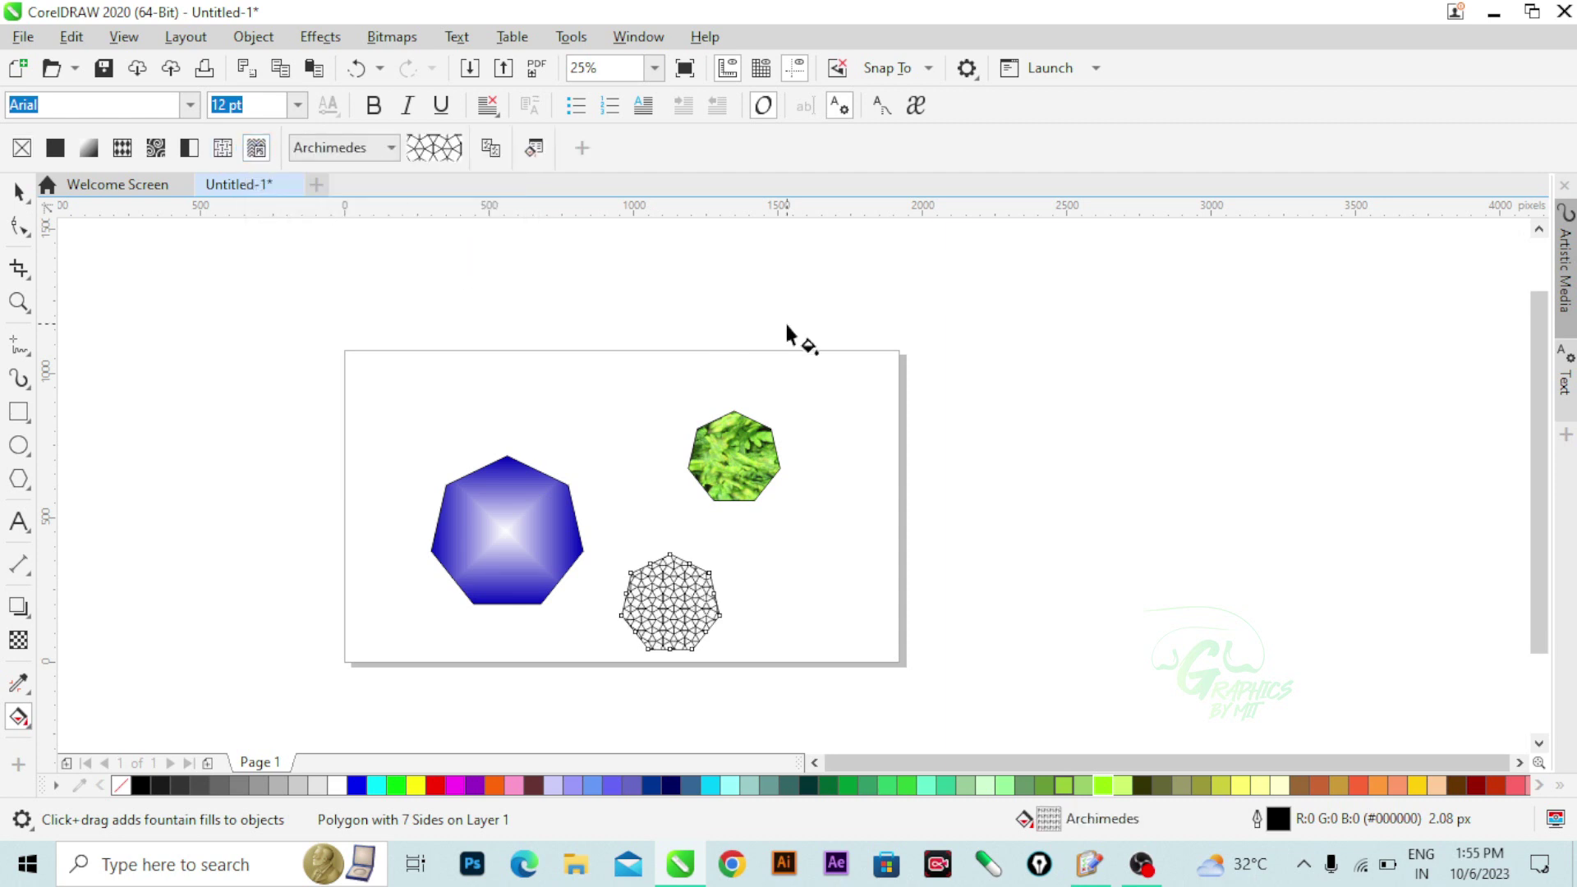
click(391, 148)
click(392, 105)
scroll(693, 599, up, 5)
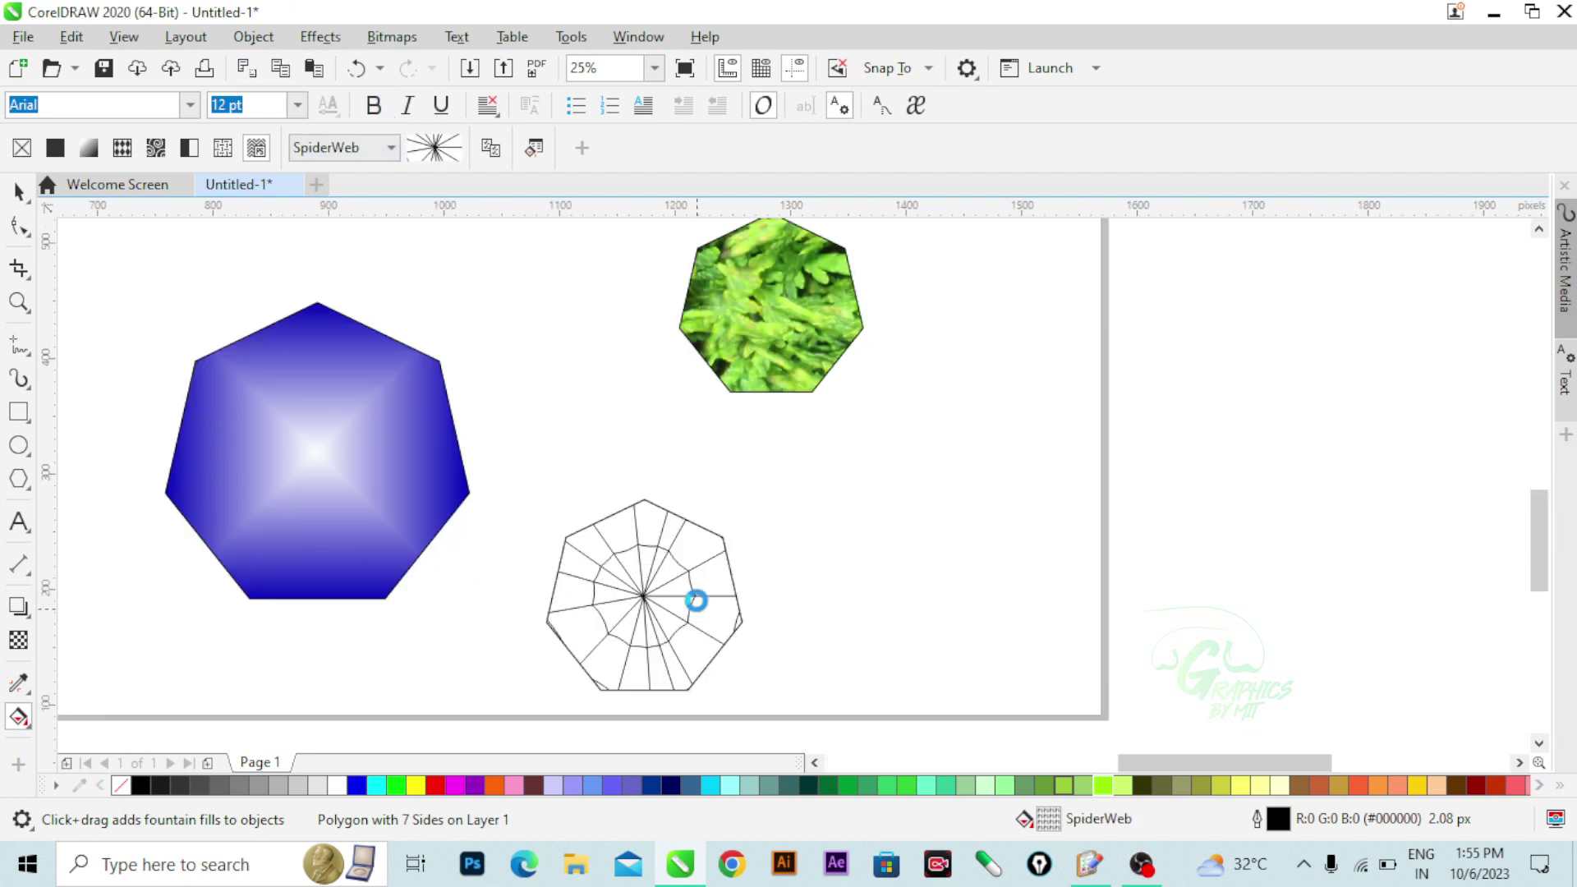
scroll(658, 451, down, 3)
- Change the lower heptagon's PostScript fill to the Spirals texture
click(386, 149)
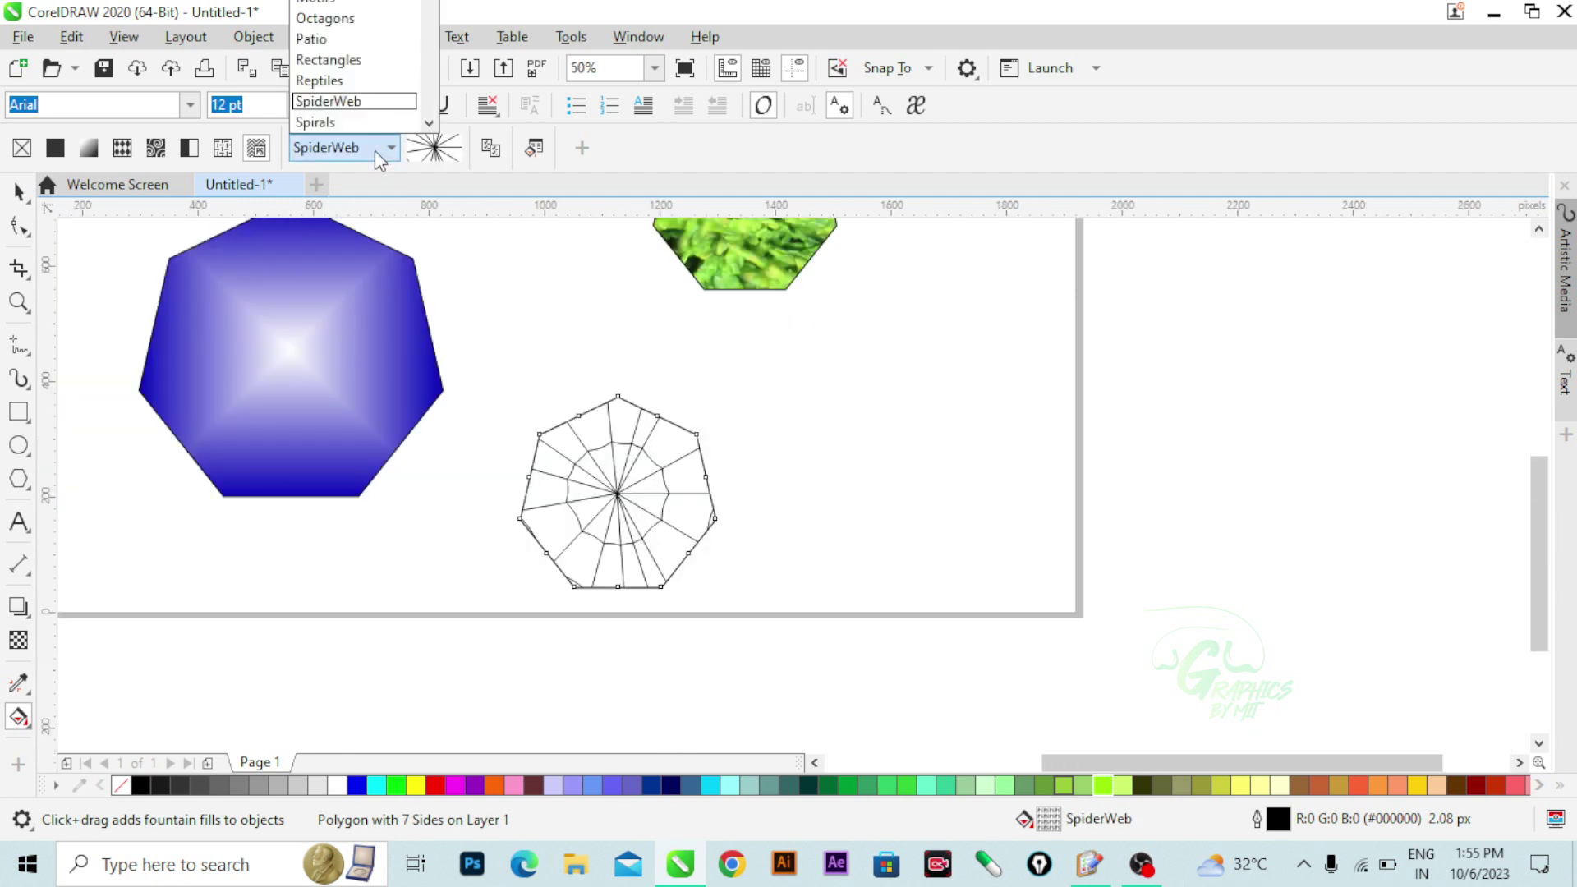
click(348, 120)
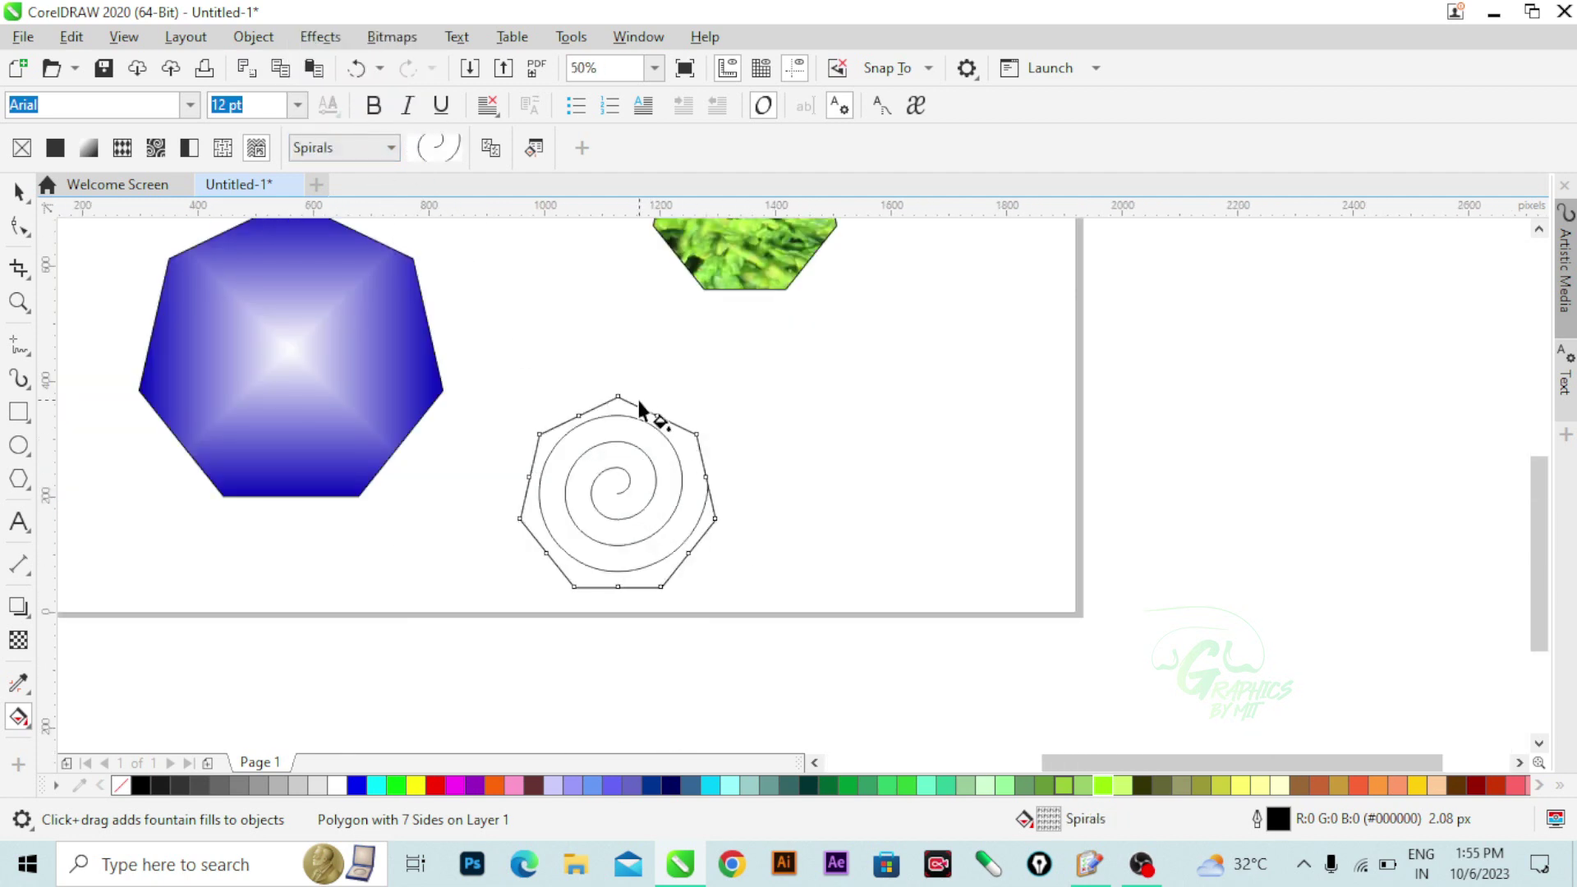
scroll(644, 415, down, 2)
scroll(682, 460, up, 4)
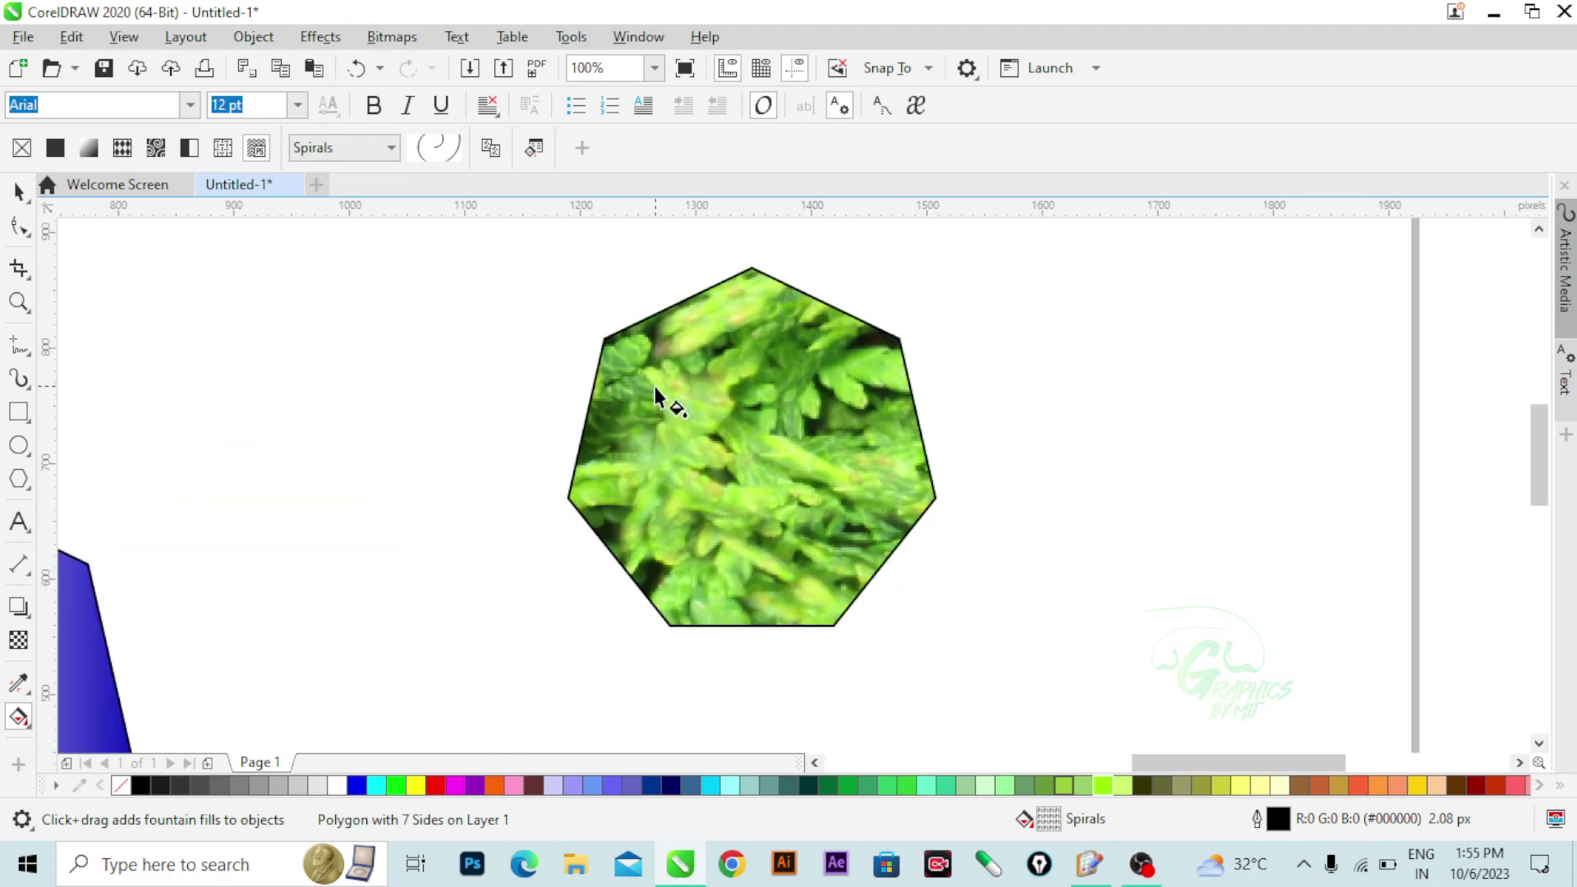
scroll(653, 386, down, 2)
scroll(654, 395, up, 1)
scroll(654, 390, down, 1)
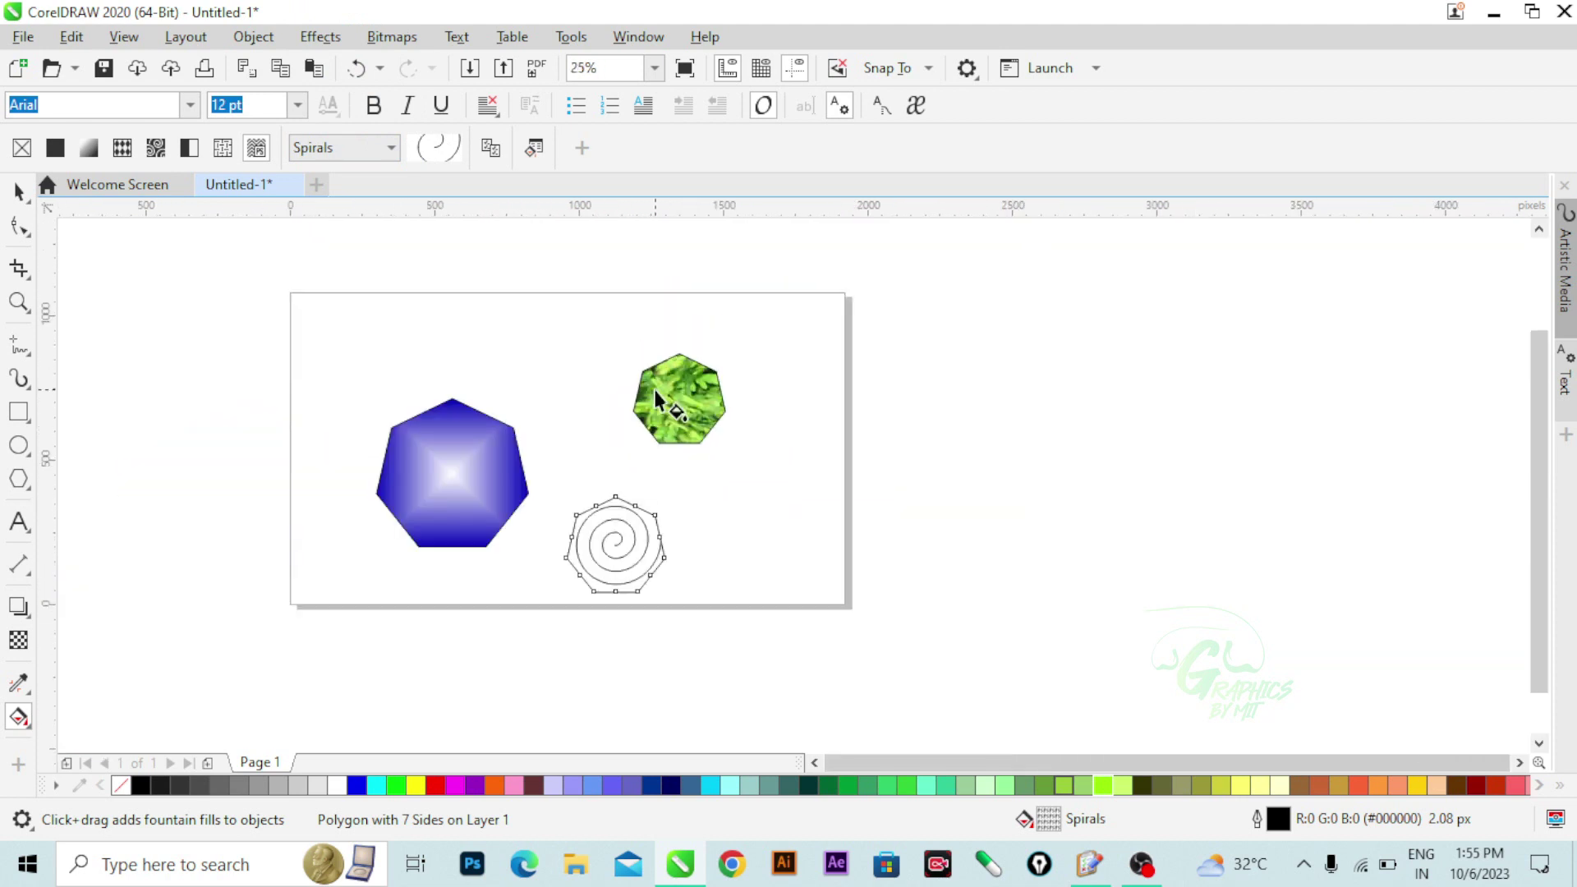
- Delete all three heptagons from the page
click(18, 191)
drag(244, 280, 910, 697)
key(Delete)
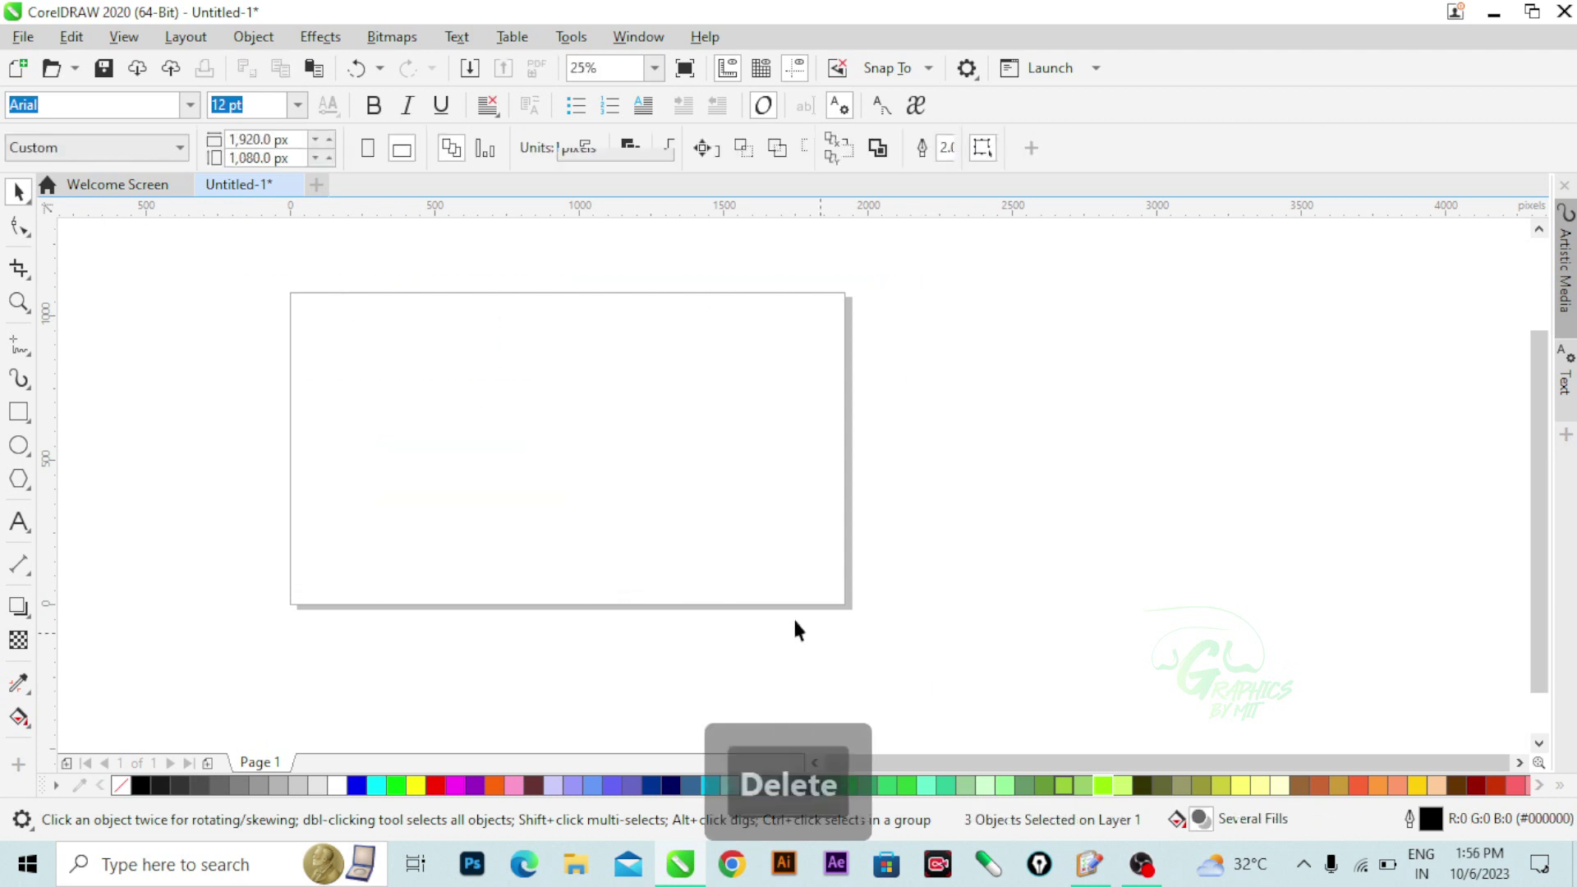
- Draw a five-pointed star about 765 by 745 px near the middle of the page and fill it with dark blue #000066
click(20, 476)
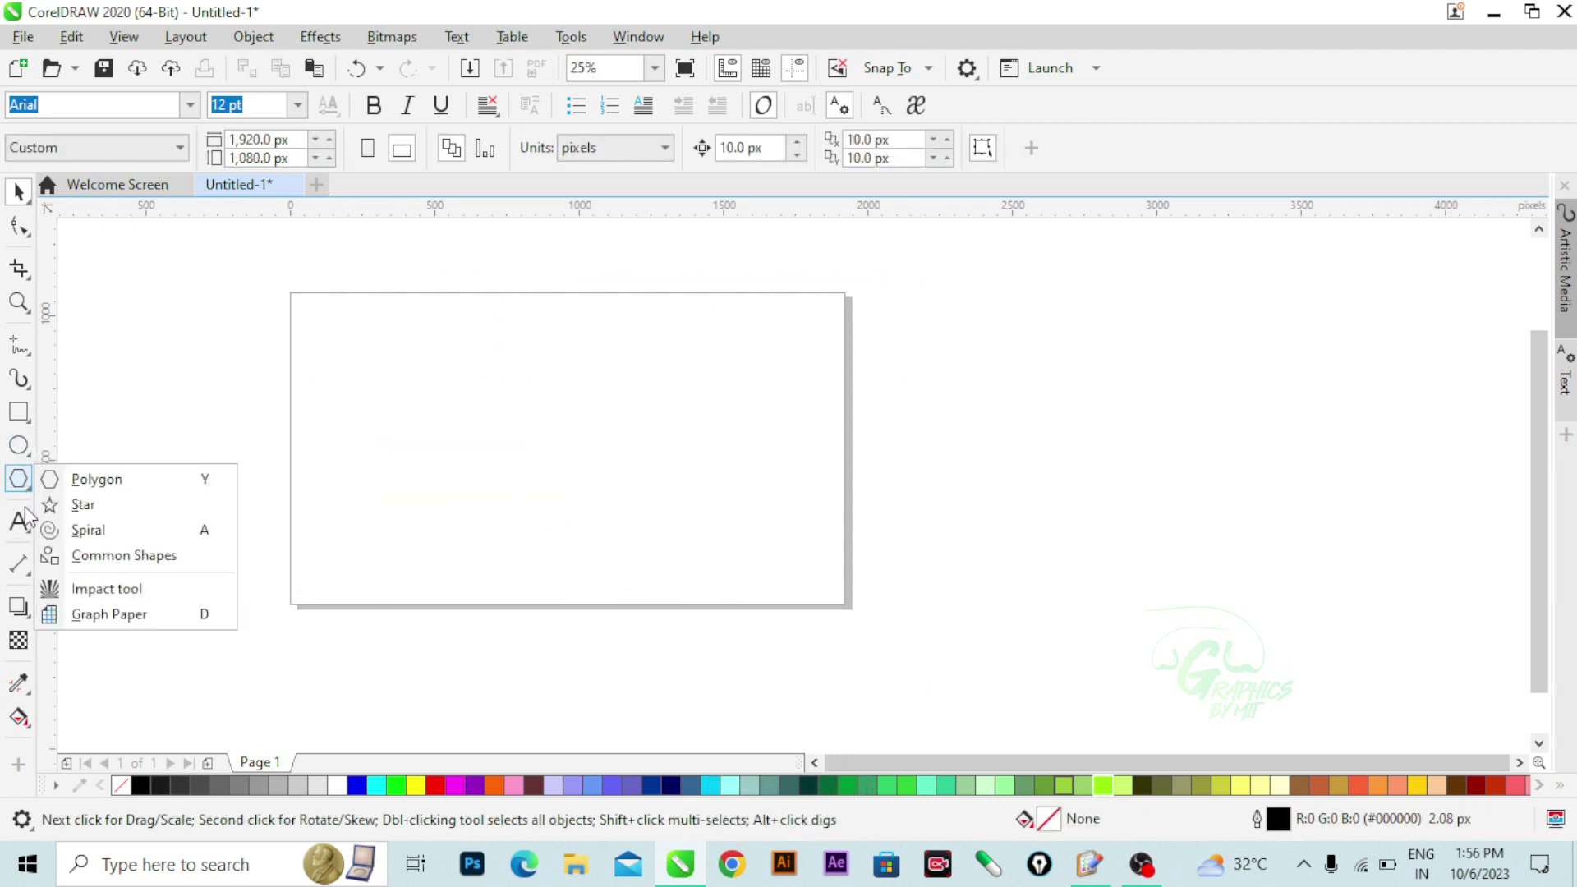
click(91, 509)
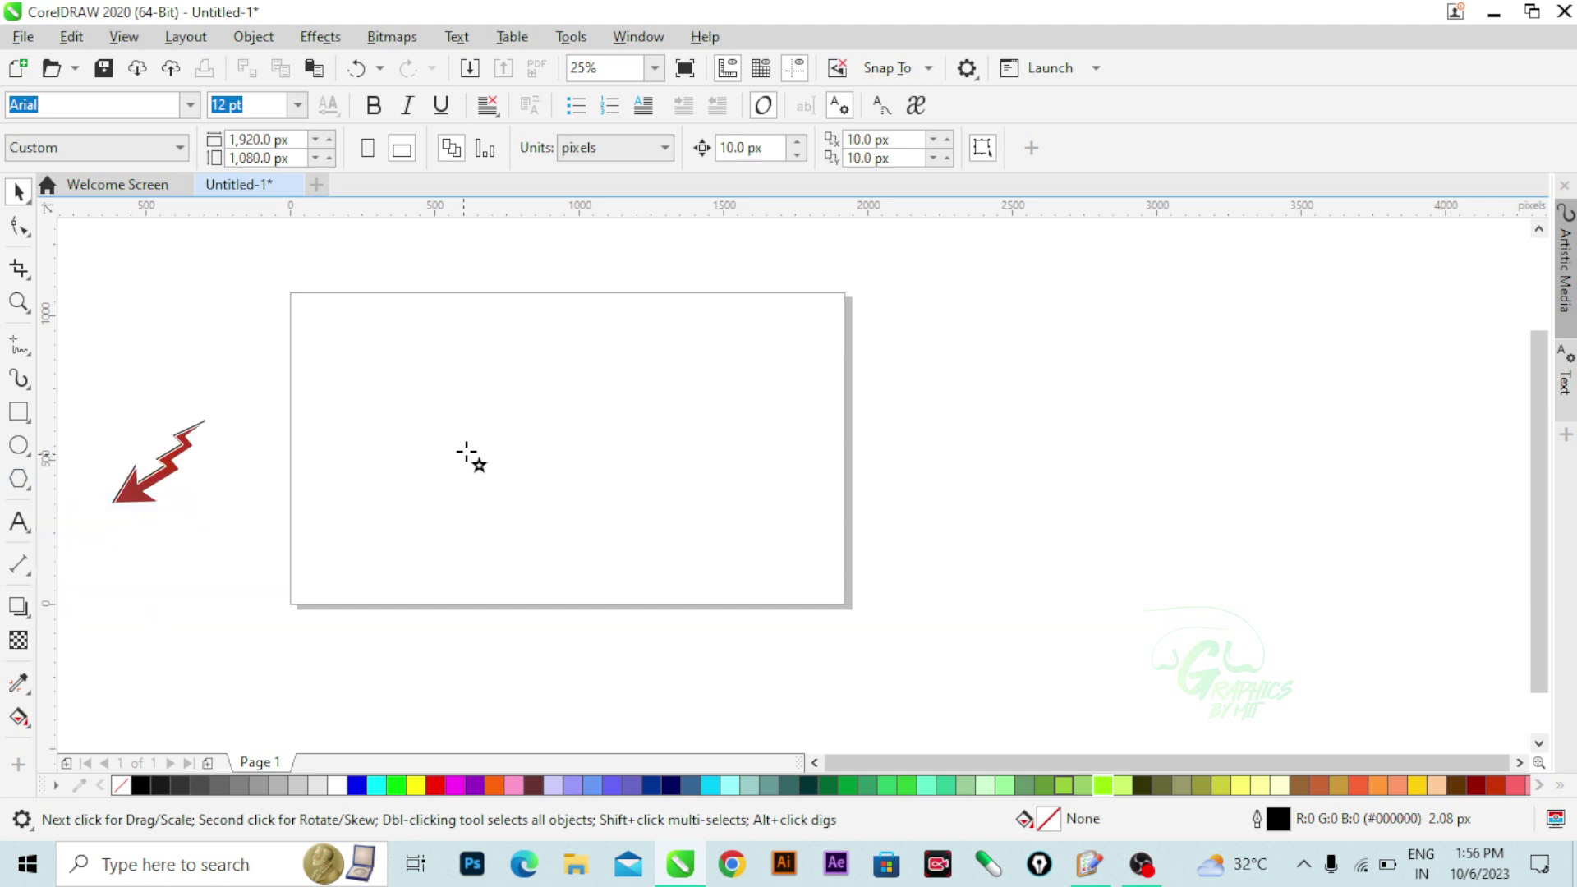
drag(413, 351, 645, 599)
click(671, 786)
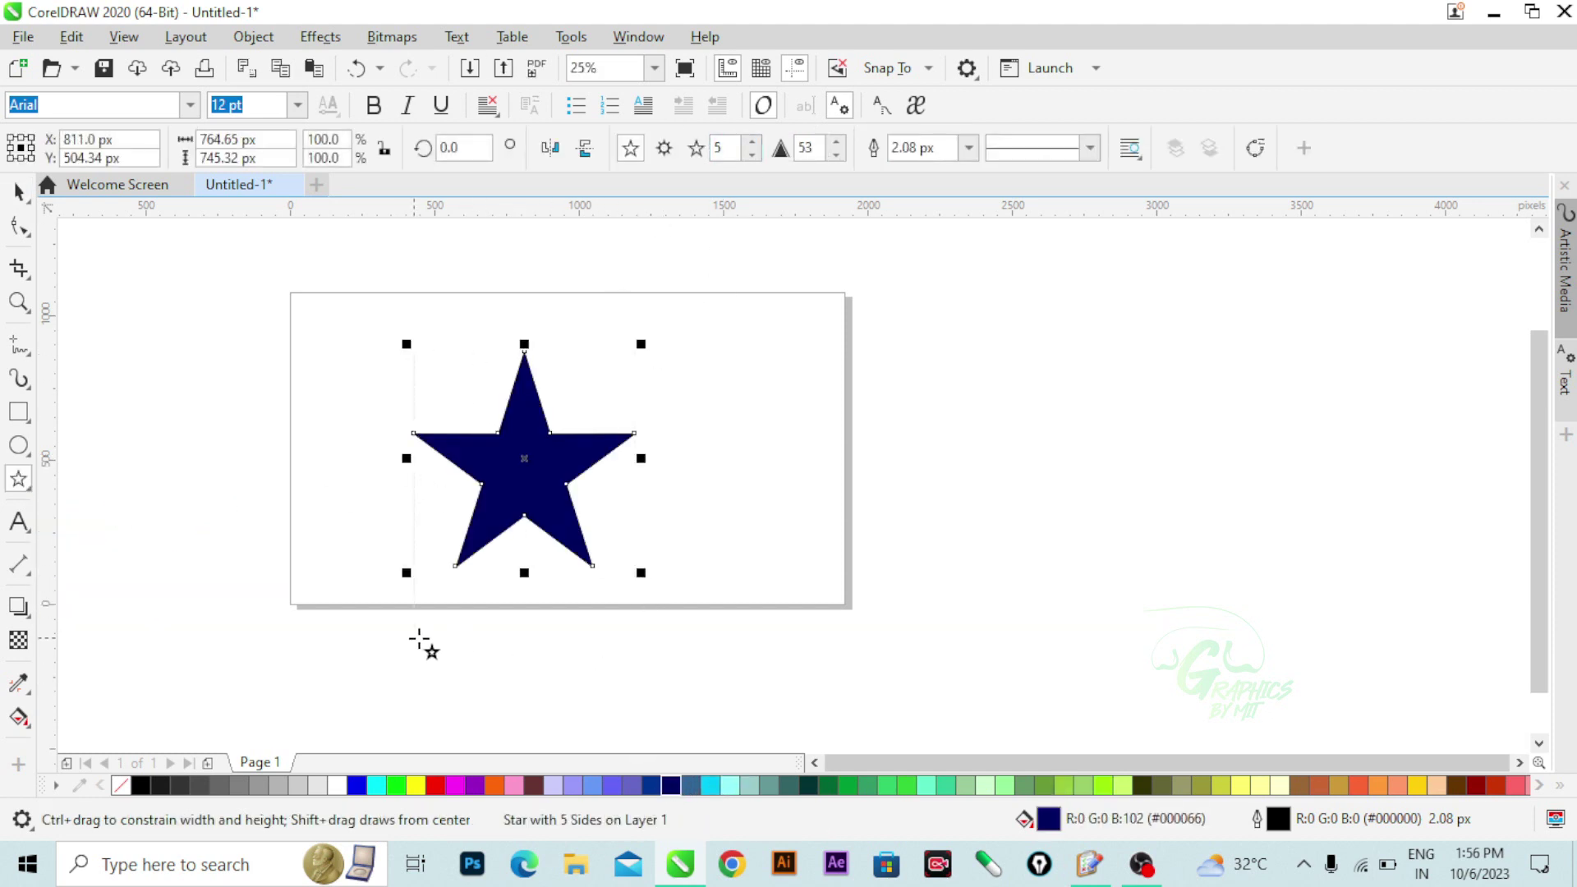
- Place two smaller star copies: about 454 by 442 px in #CCCCFF on the right, about 274 by 267 px in purple on the left
drag(525, 462, 744, 458)
drag(866, 343, 816, 387)
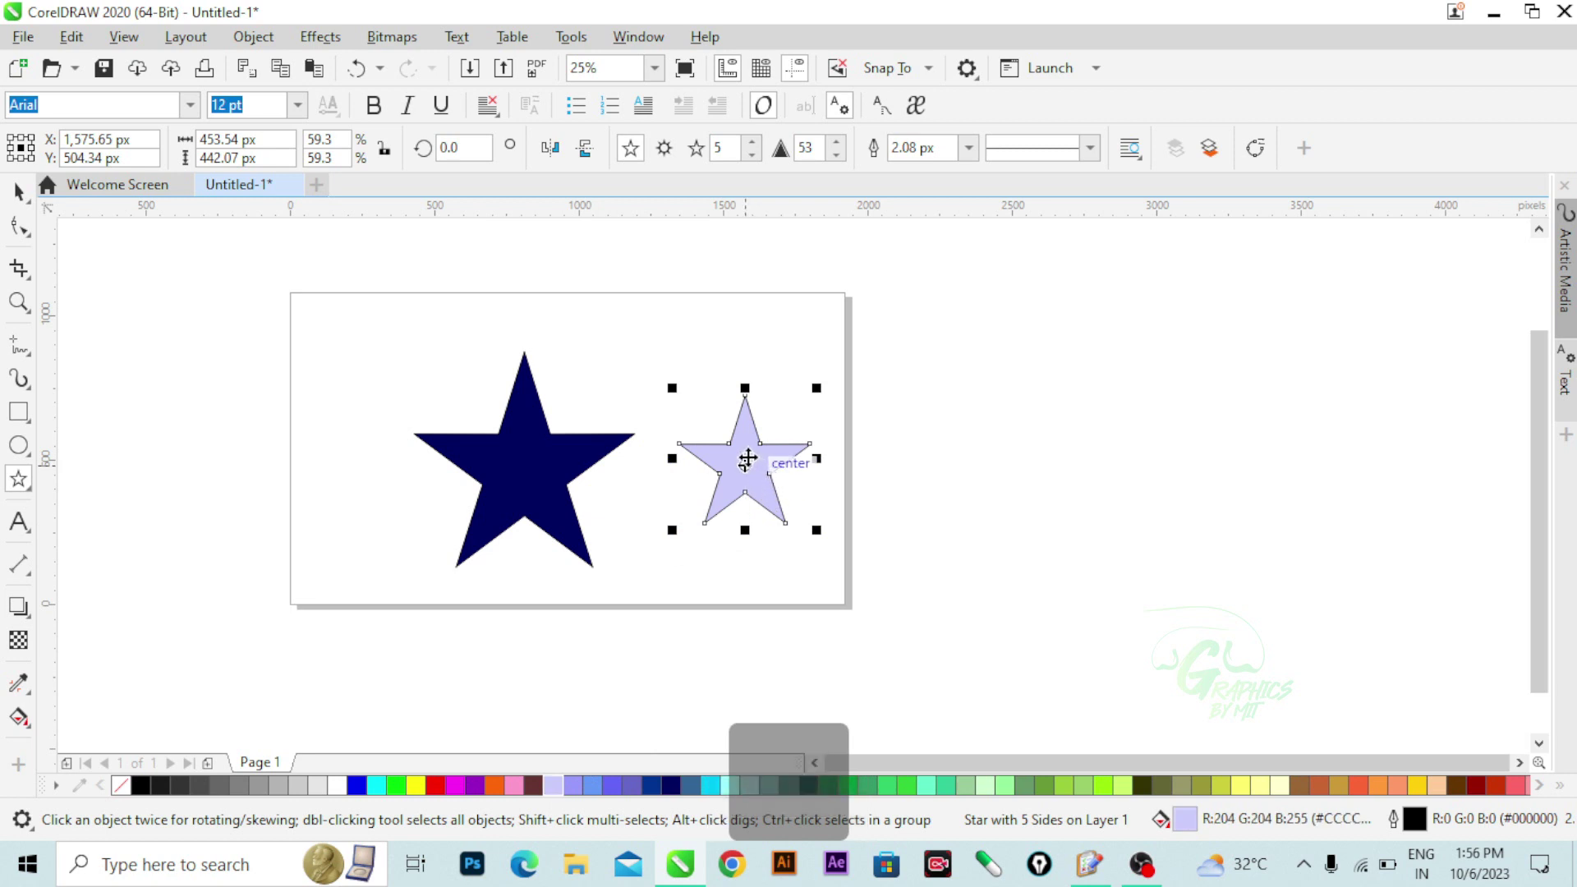
drag(746, 454, 337, 526)
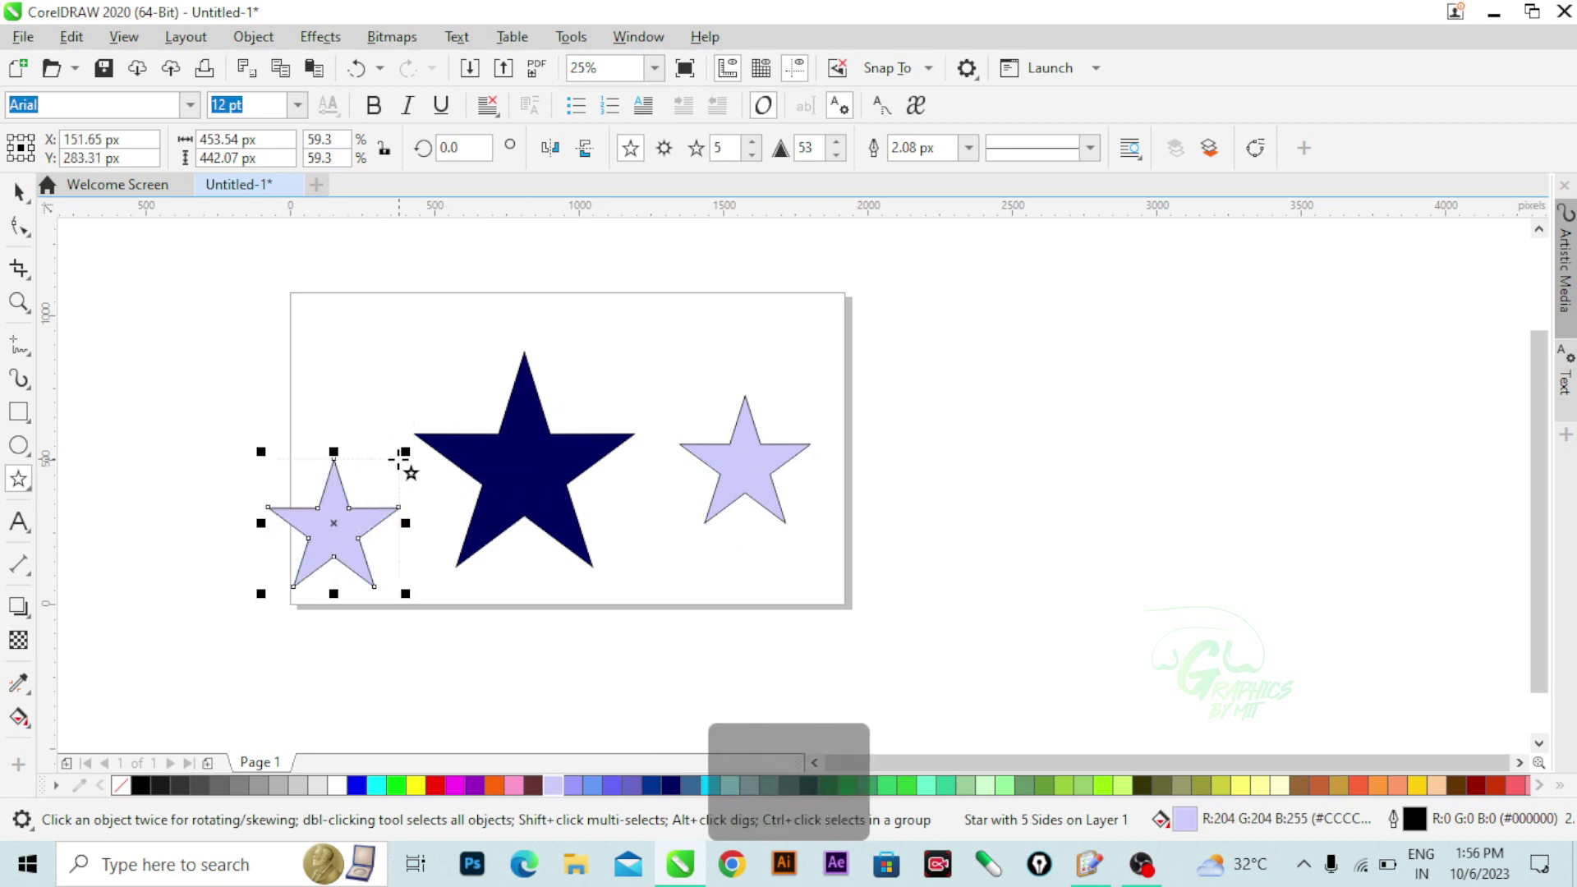
drag(402, 465, 380, 479)
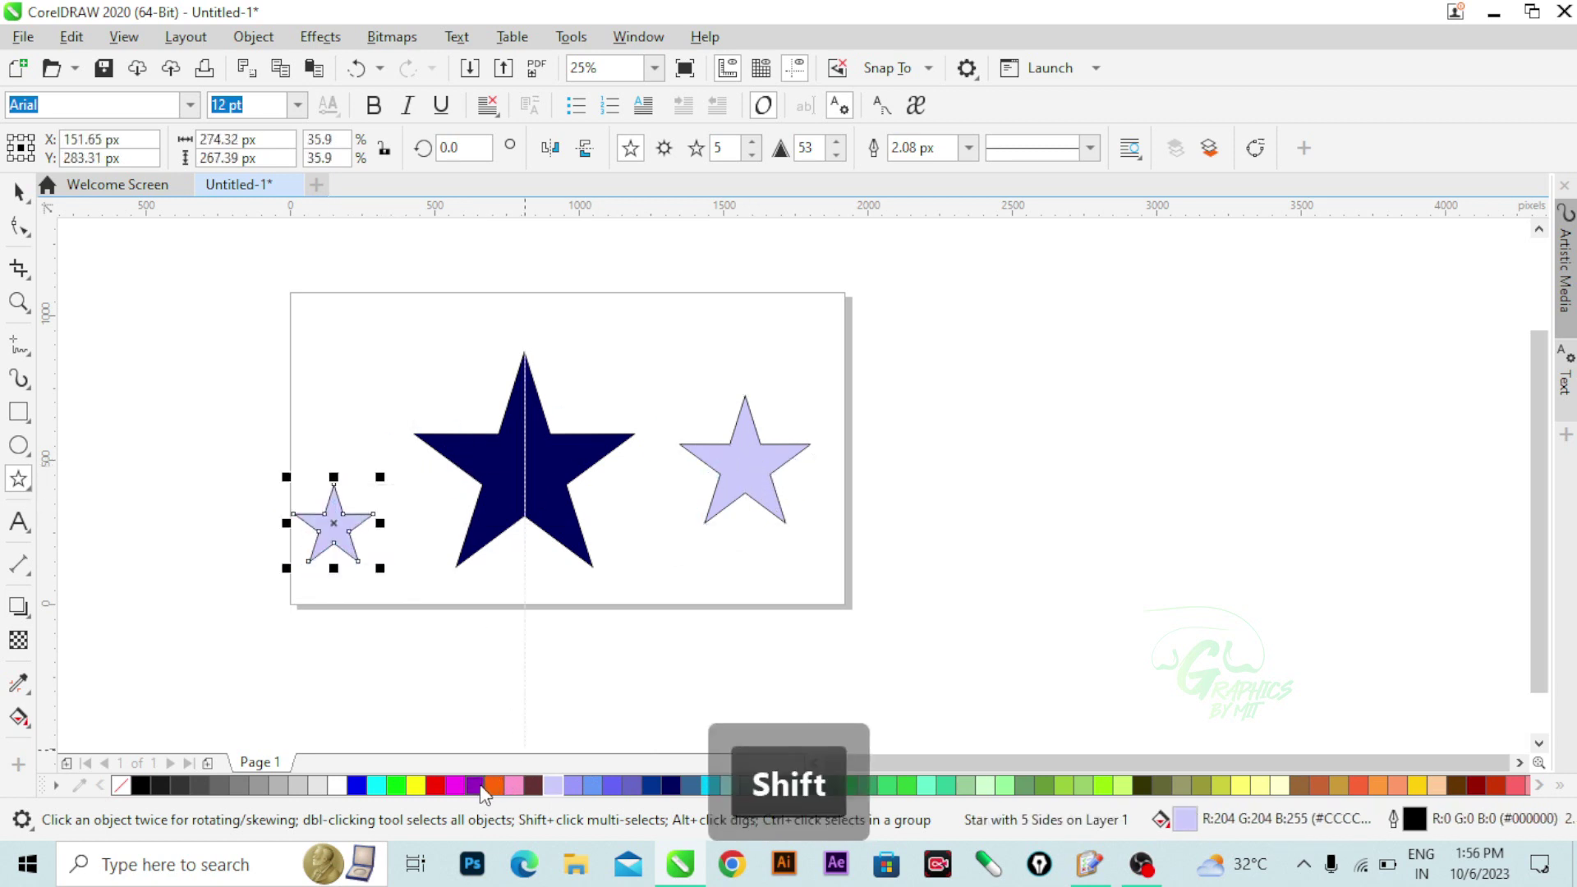
click(474, 785)
click(522, 701)
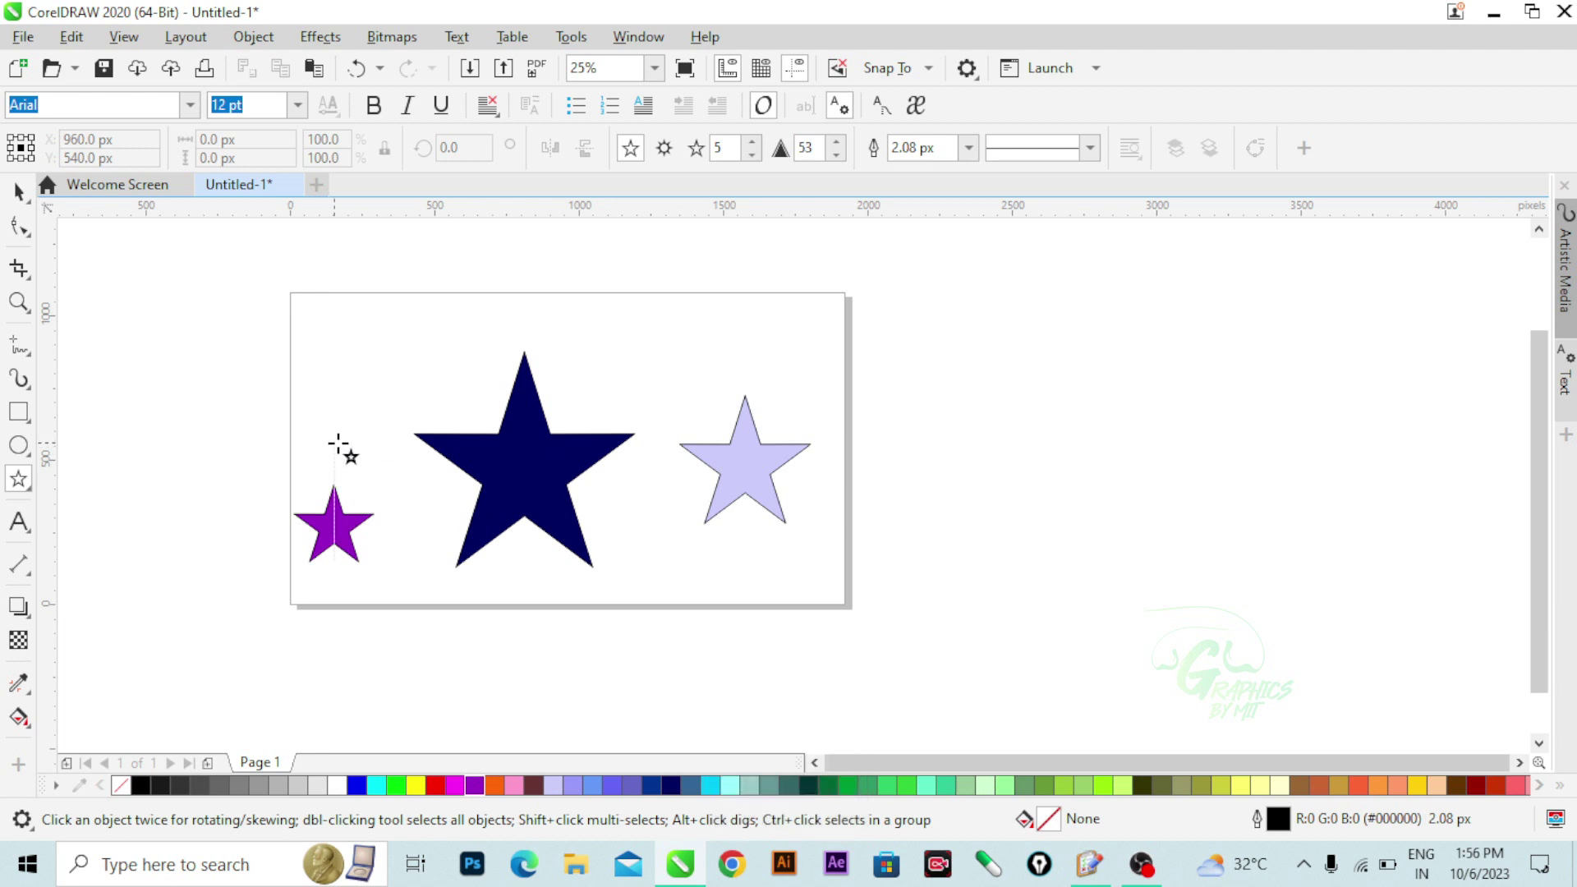
- Activate the Smart Fill tool and set its fill colour to crimson, CMYK 2, 100, 45, 0
click(29, 714)
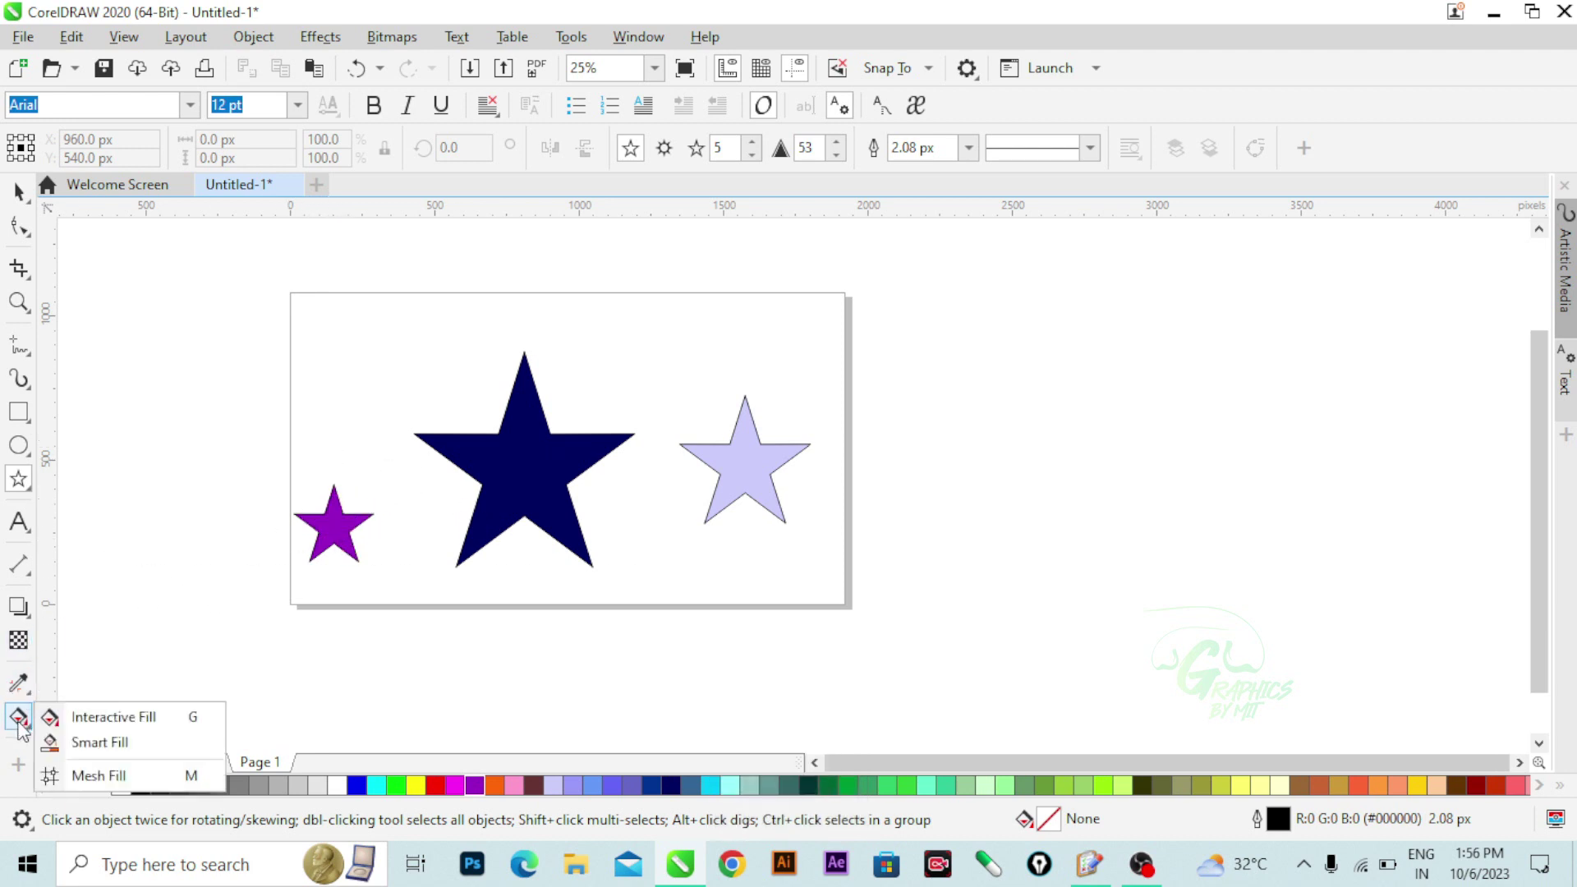
click(78, 743)
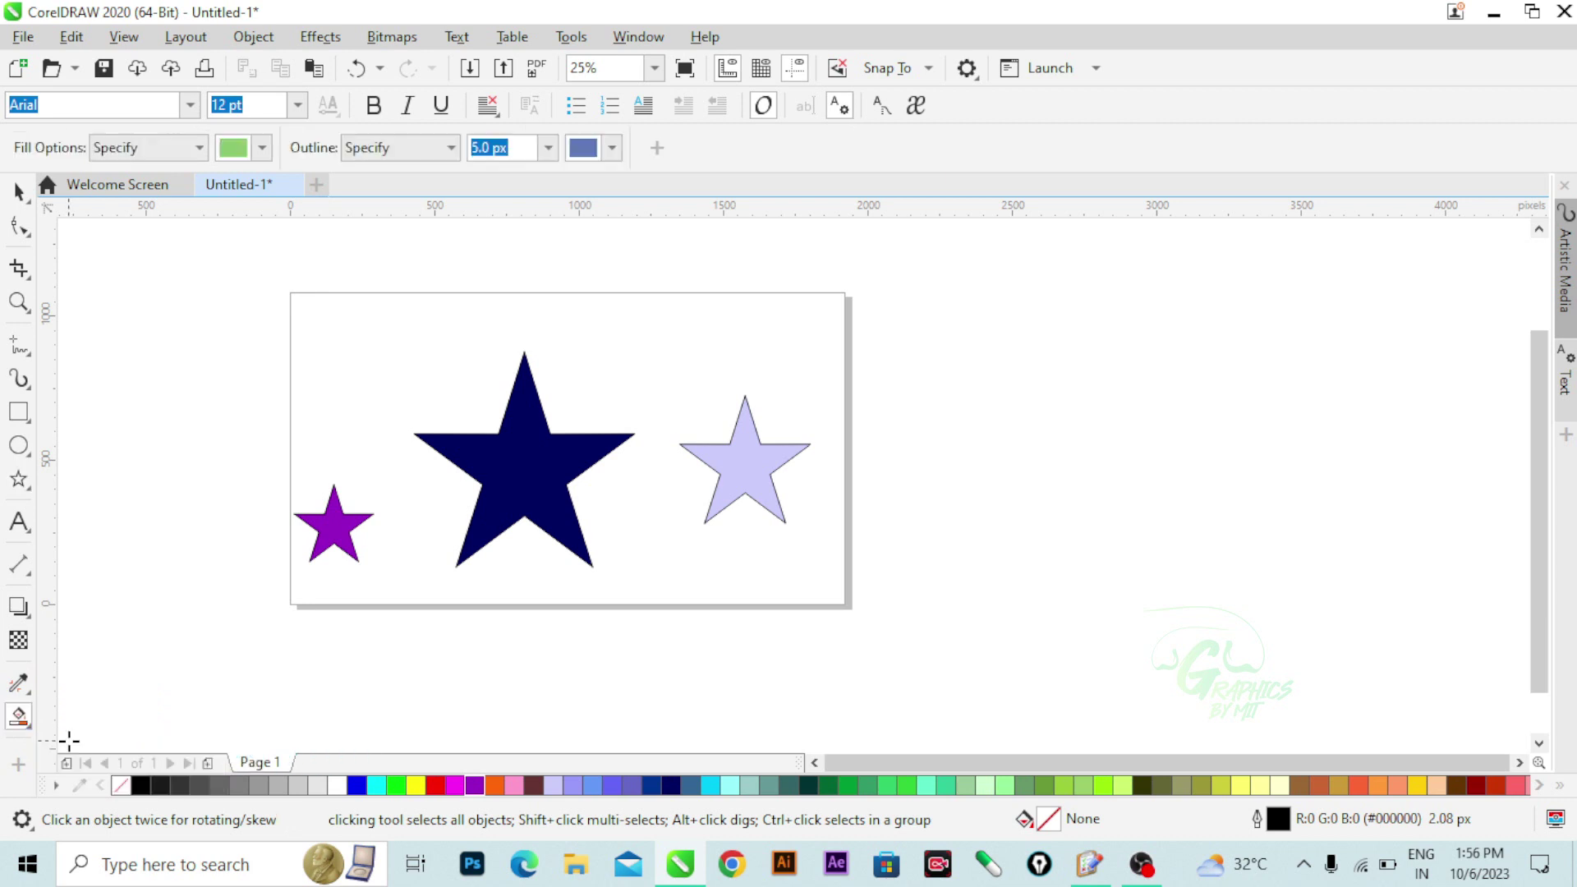
click(262, 149)
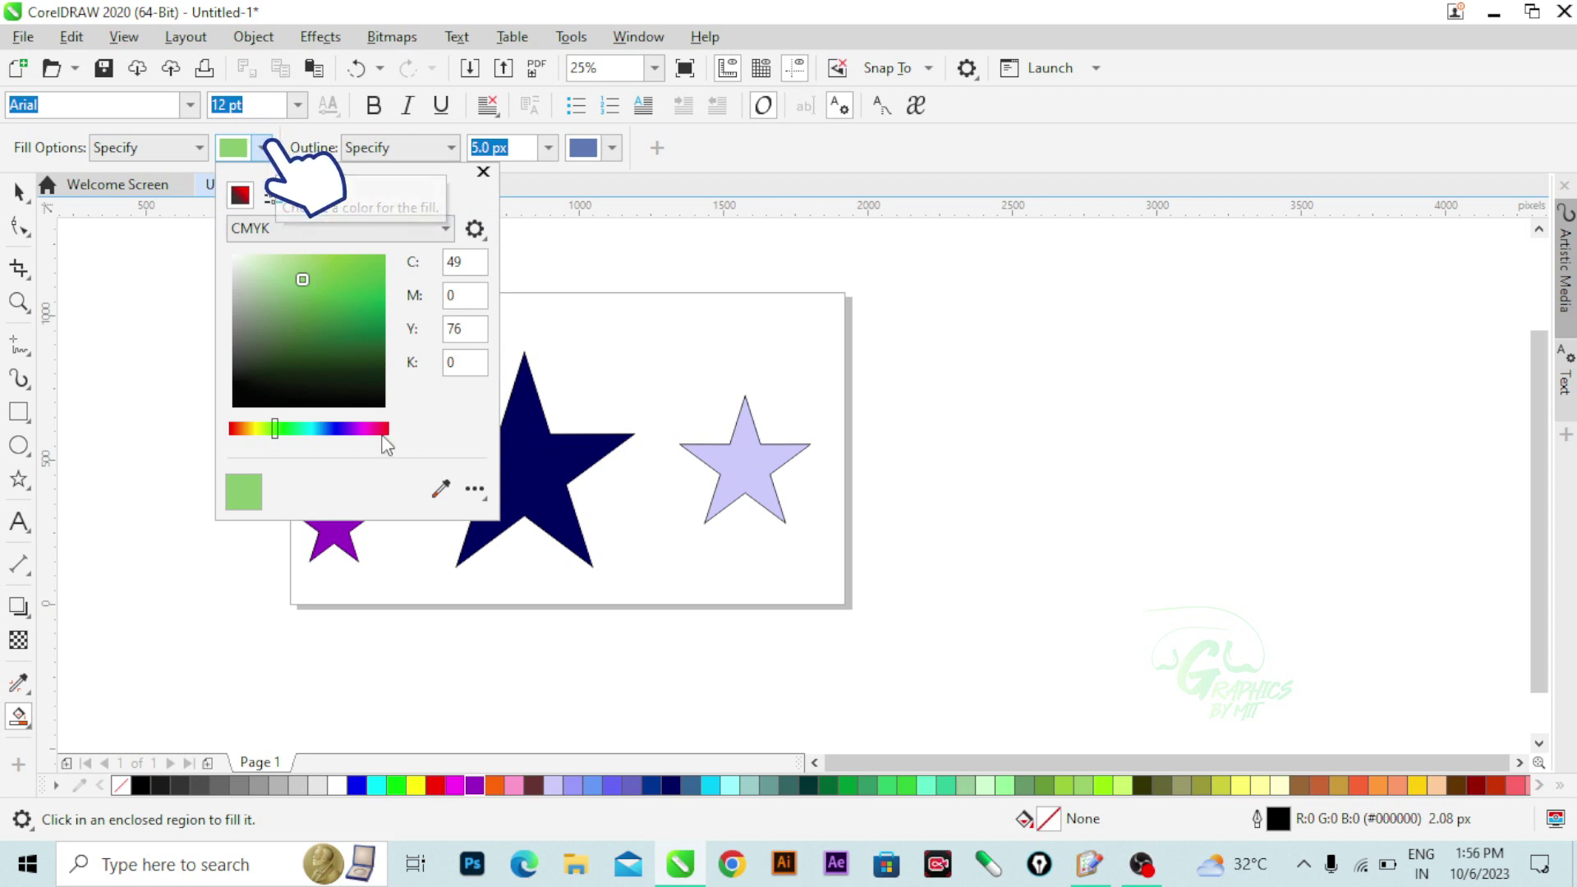
click(380, 429)
click(369, 267)
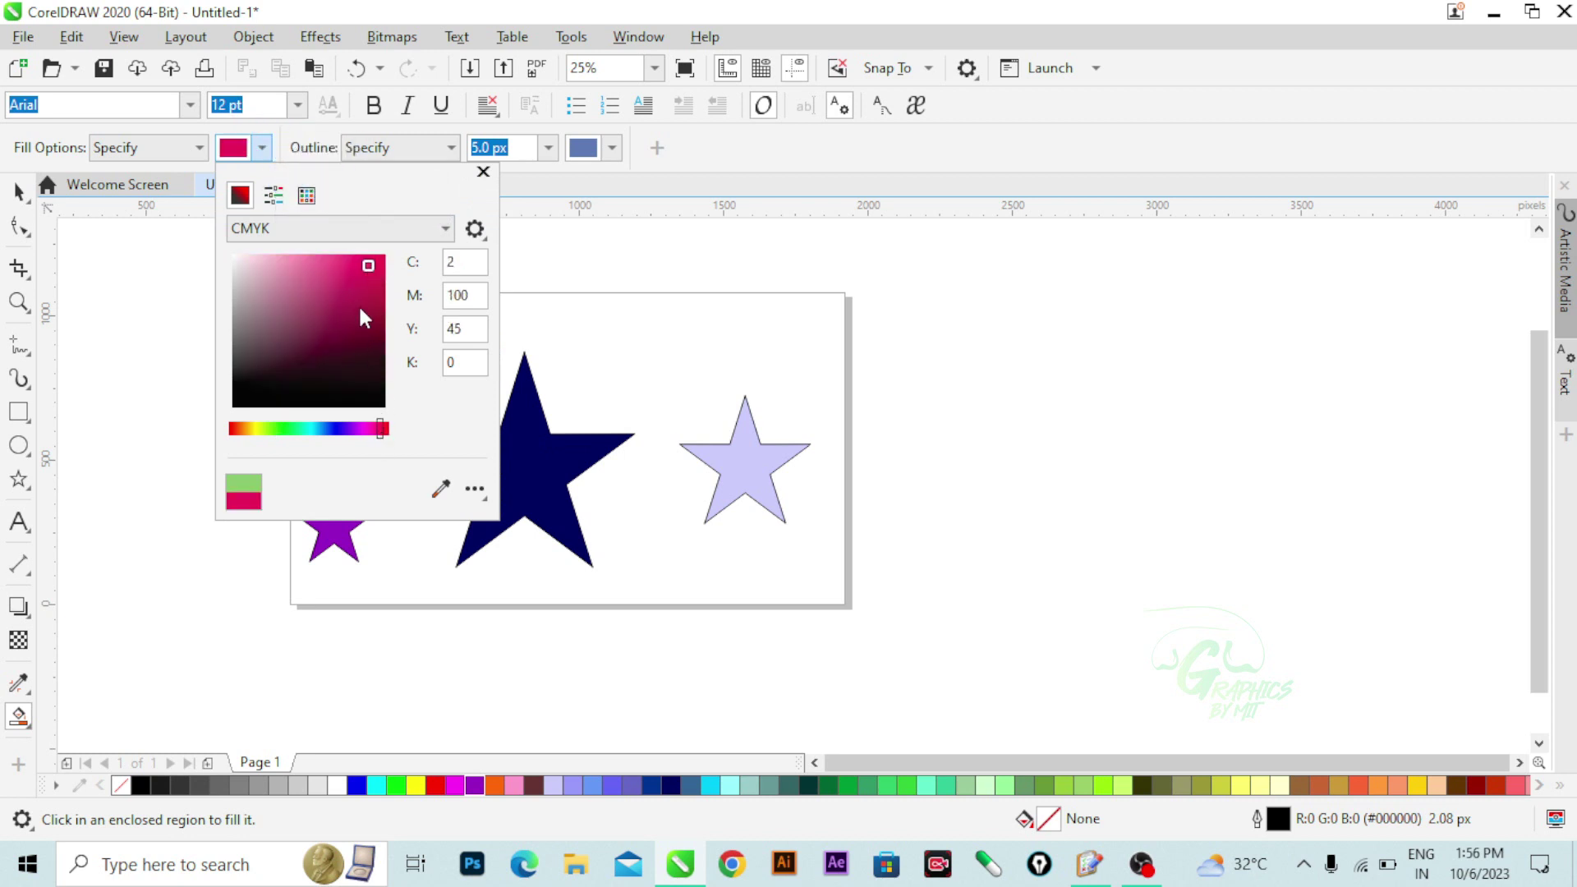
- Change the Smart Fill colour to purple, CMYK 56, 85, 0, 0
click(354, 428)
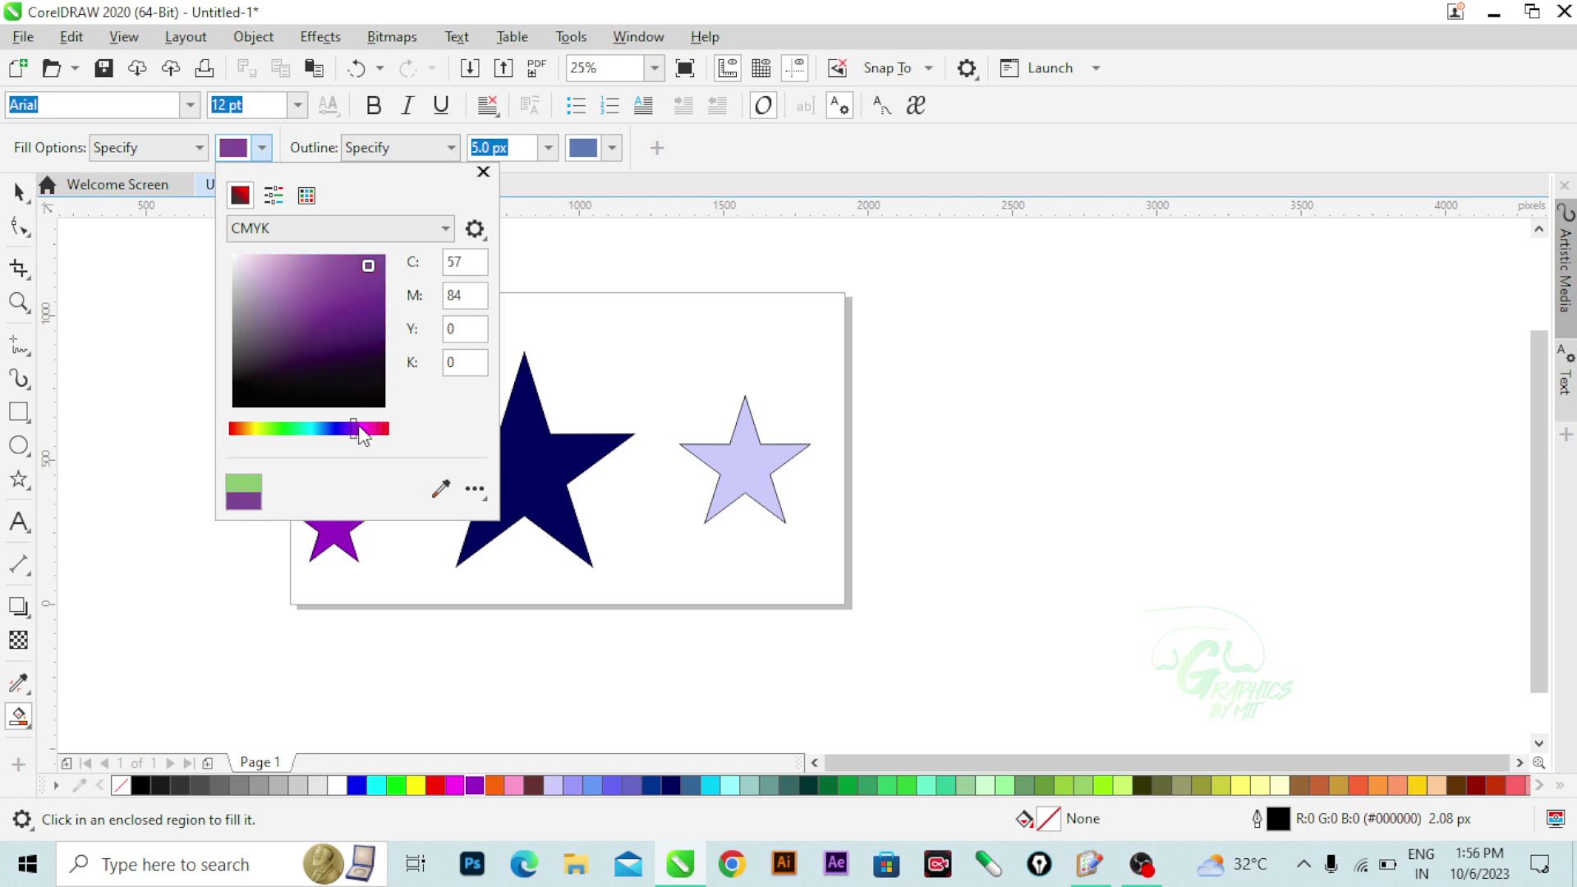
click(352, 279)
click(612, 250)
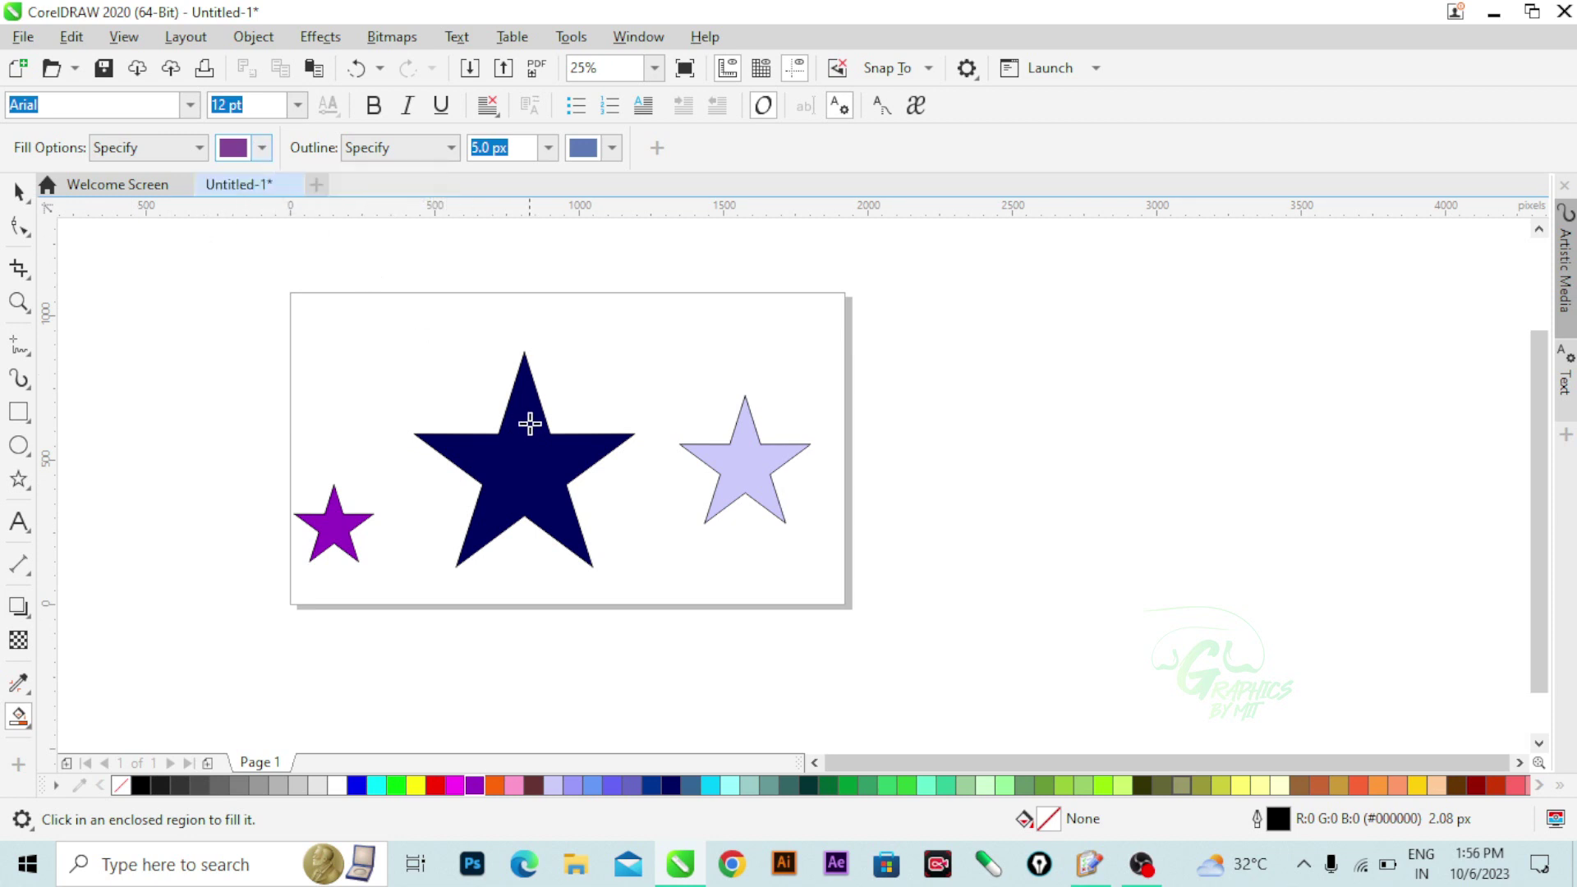
- Smart-fill the large middle star, the small left star and the right star with the purple fill and 5 px blue outline
click(553, 497)
click(328, 519)
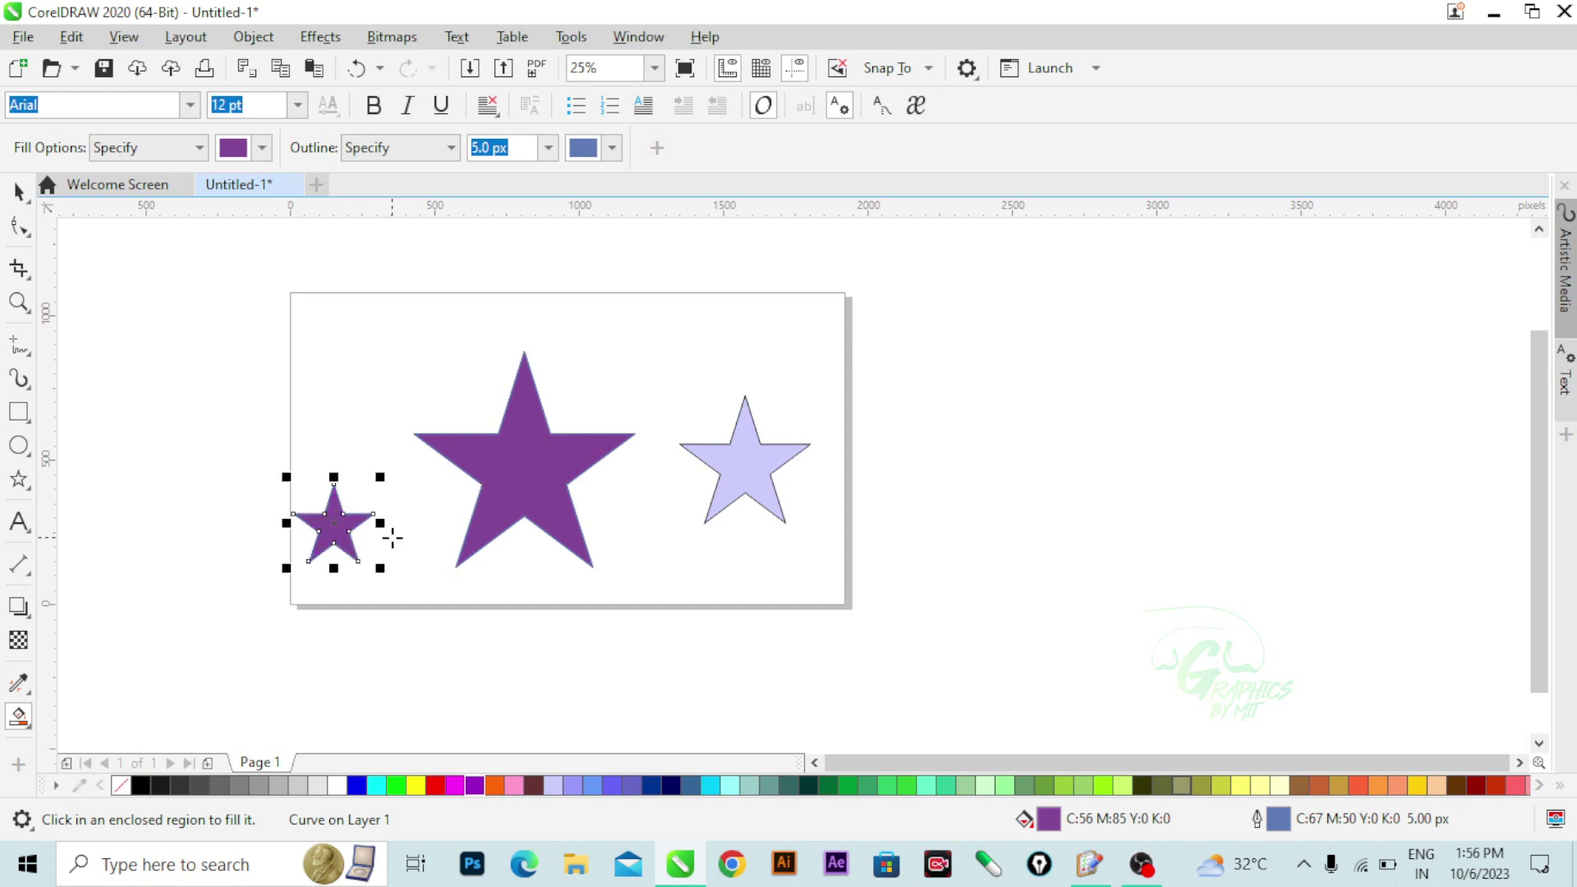
scroll(382, 526, up, 4)
scroll(514, 441, down, 4)
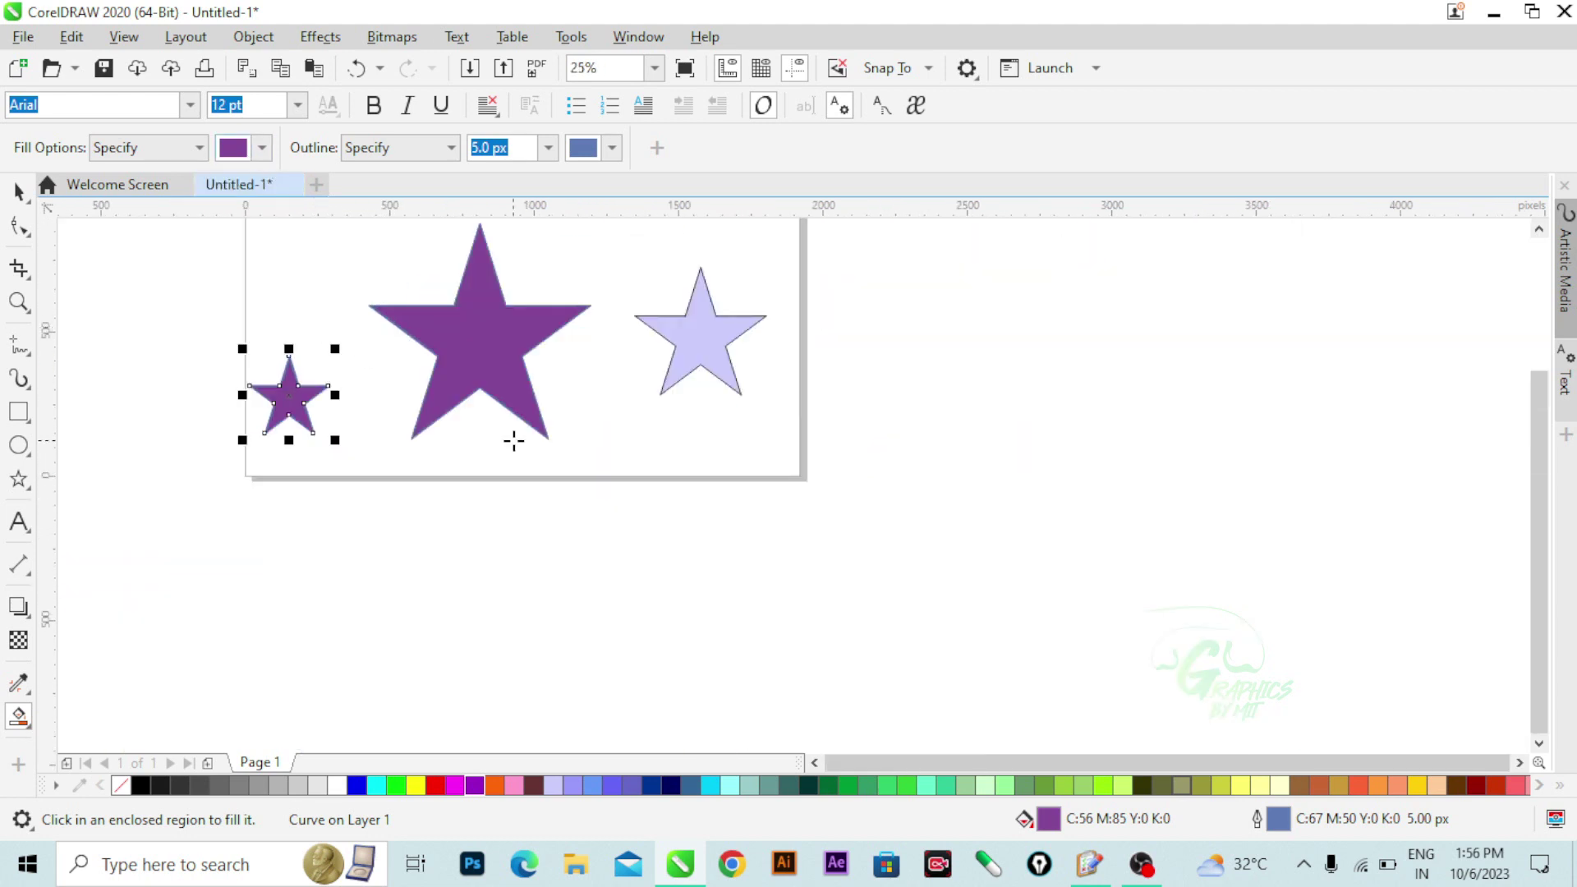
click(694, 349)
scroll(528, 441, down, 1)
scroll(552, 376, up, 3)
scroll(578, 416, down, 2)
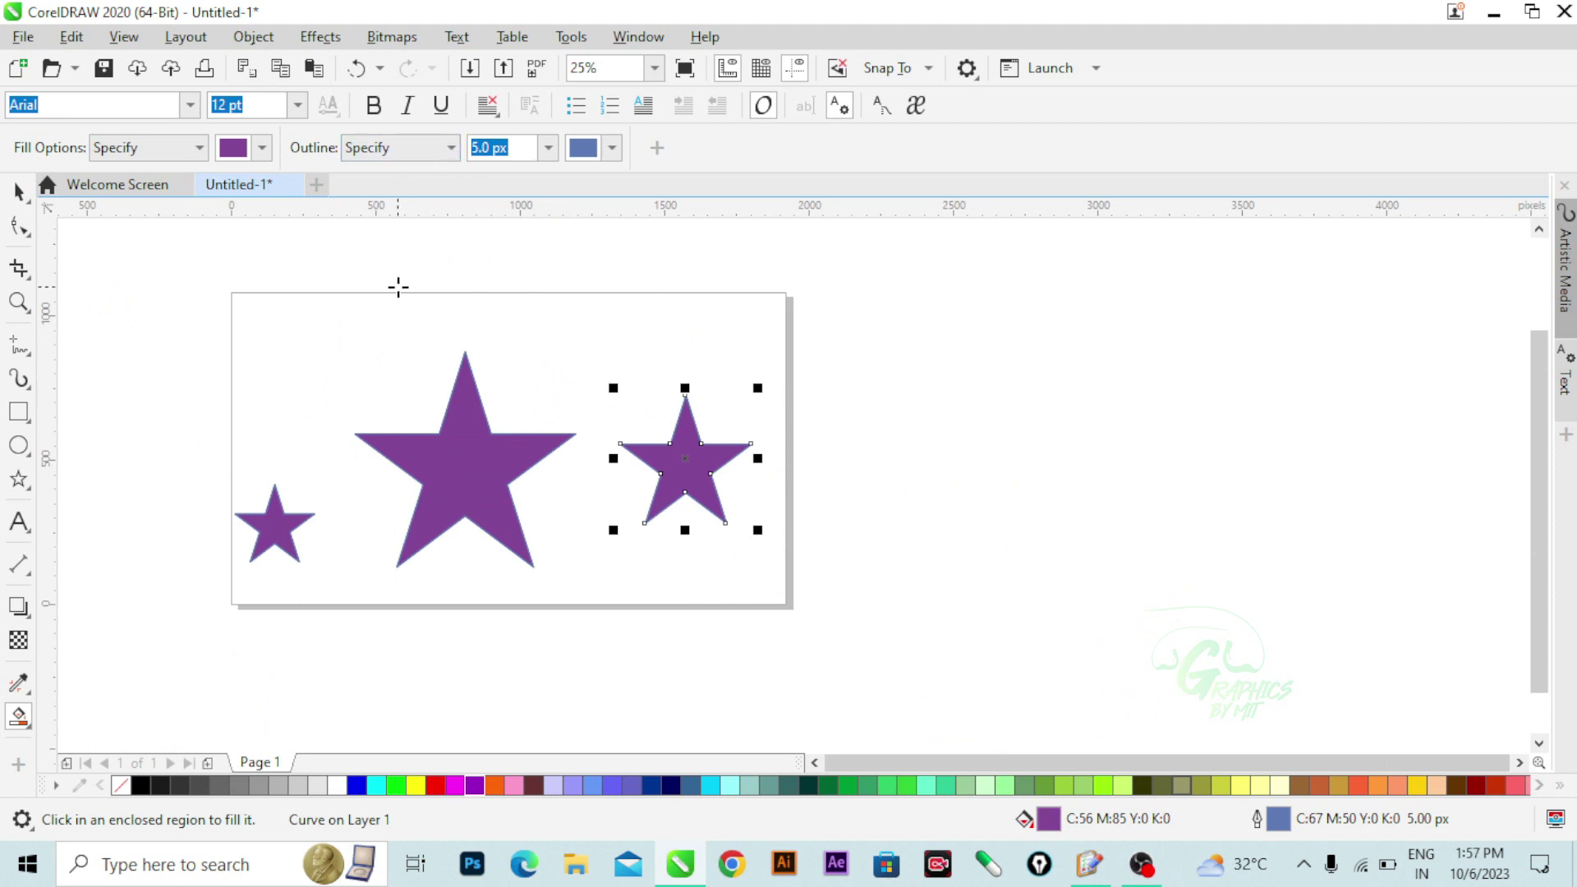
- Examine the outline around the upper tip of the large star up close
scroll(514, 286, up, 4)
scroll(493, 303, down, 2)
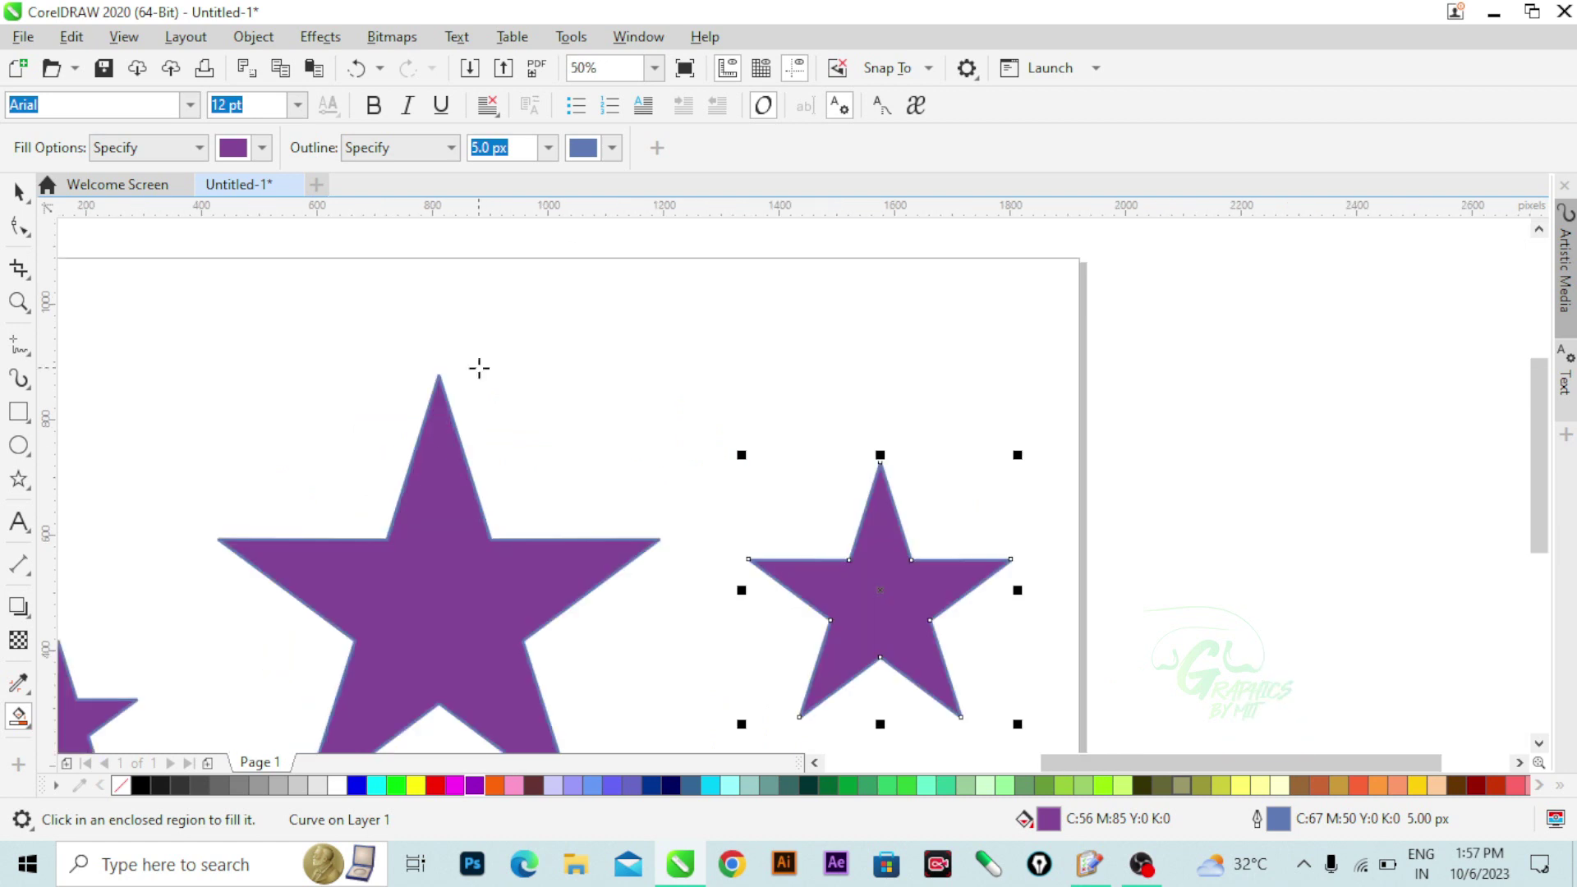
scroll(479, 366, up, 2)
scroll(484, 340, down, 2)
scroll(461, 334, up, 2)
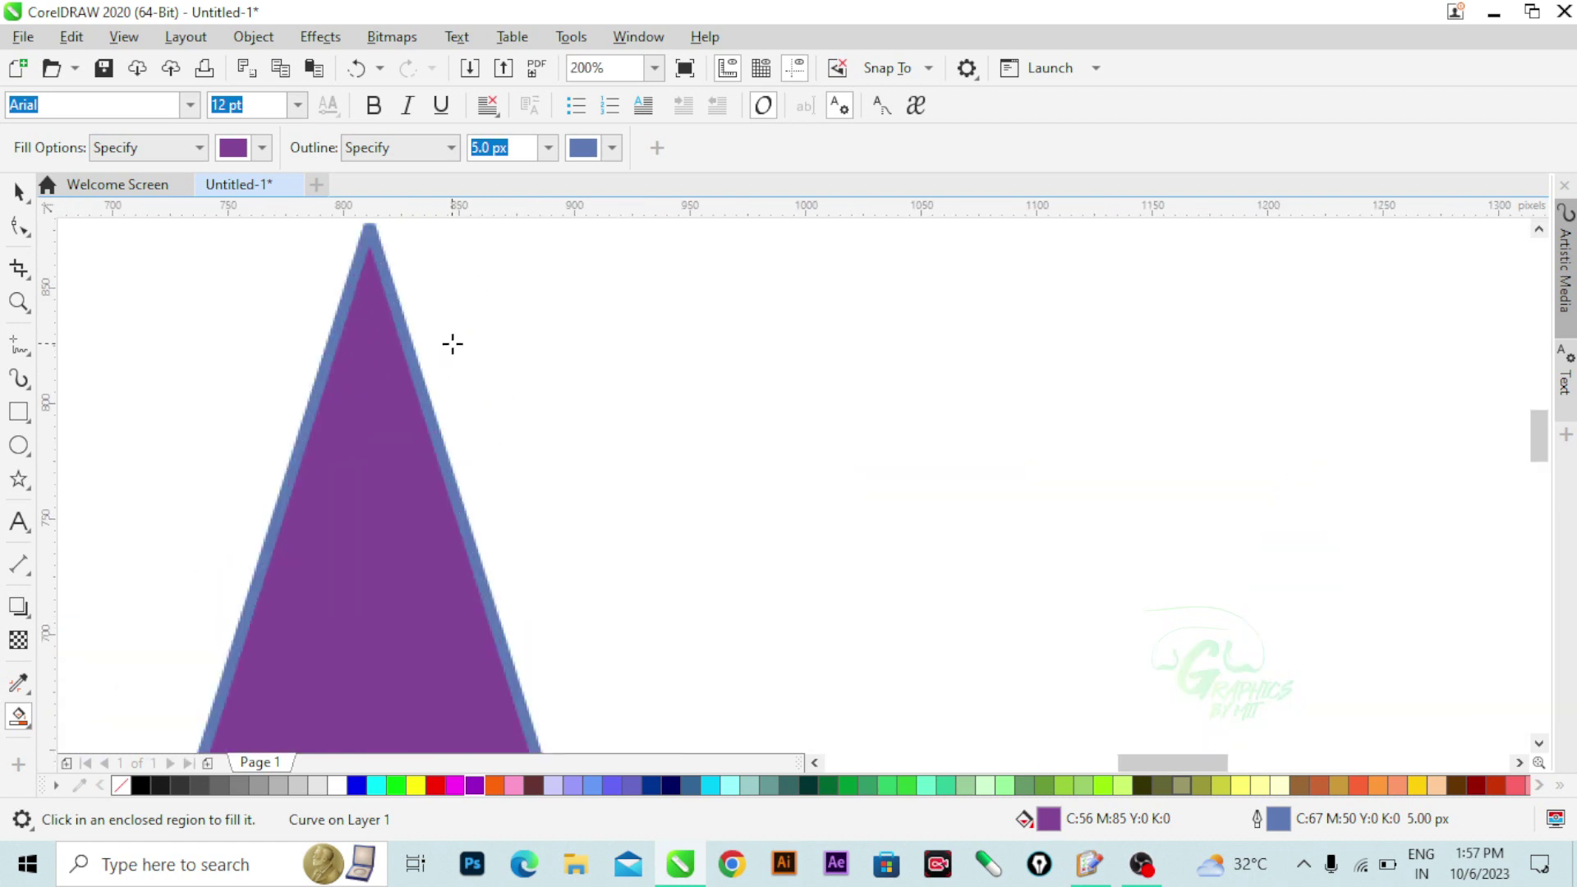
scroll(451, 336, down, 2)
scroll(435, 324, up, 2)
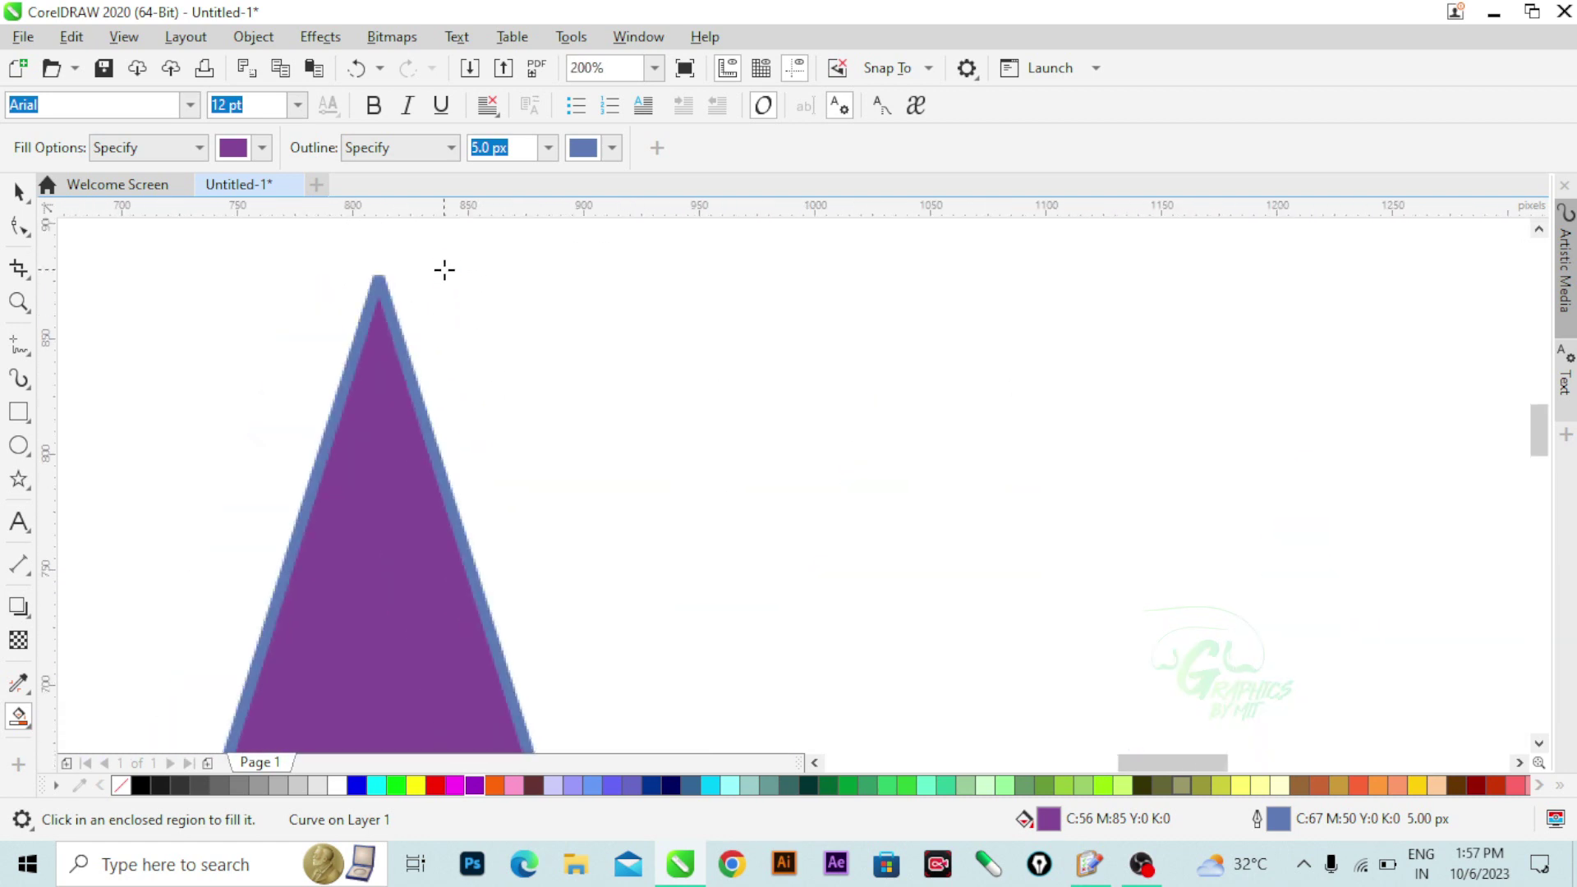
scroll(436, 275, down, 2)
scroll(434, 287, up, 2)
scroll(436, 281, down, 2)
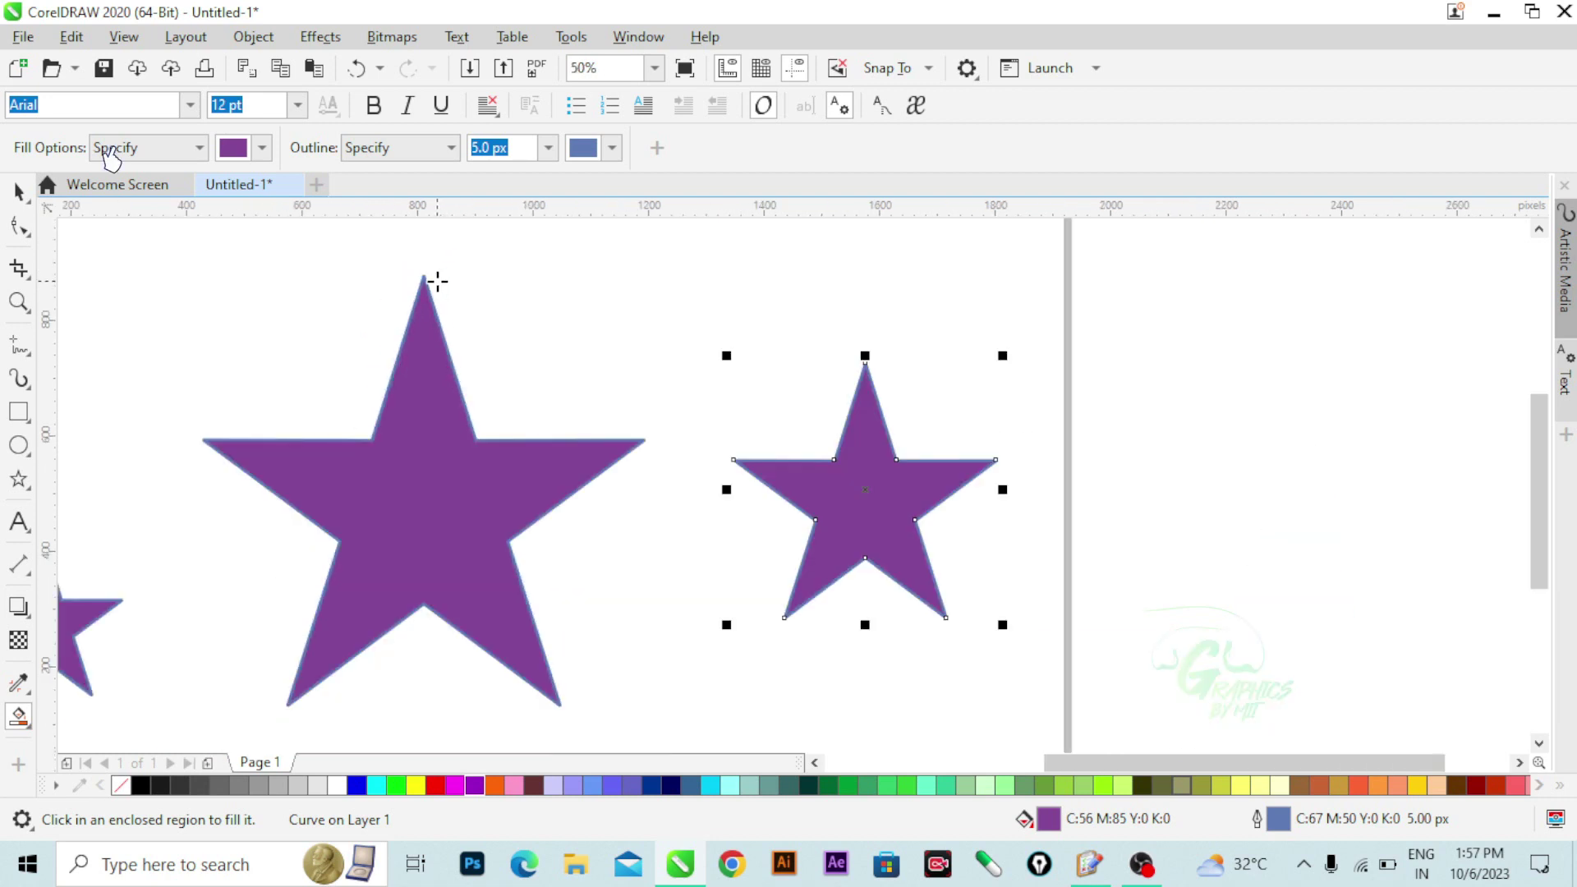
scroll(437, 282, up, 2)
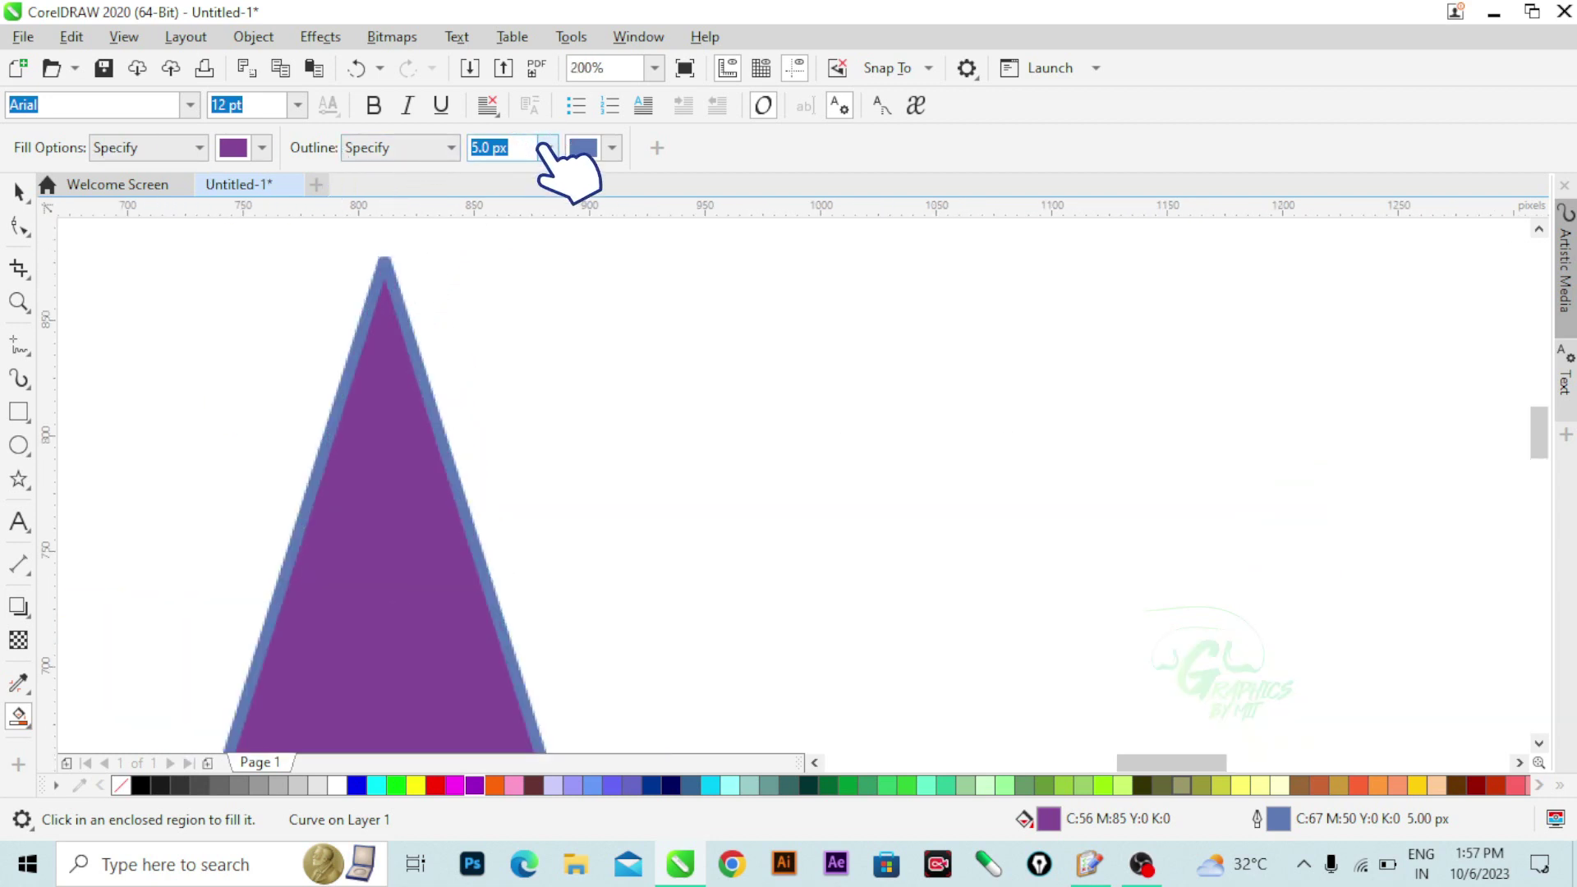
- Set the Smart Fill outline width to 10 px and its colour to crimson, CMYK 1, 100, 73, 0
click(548, 147)
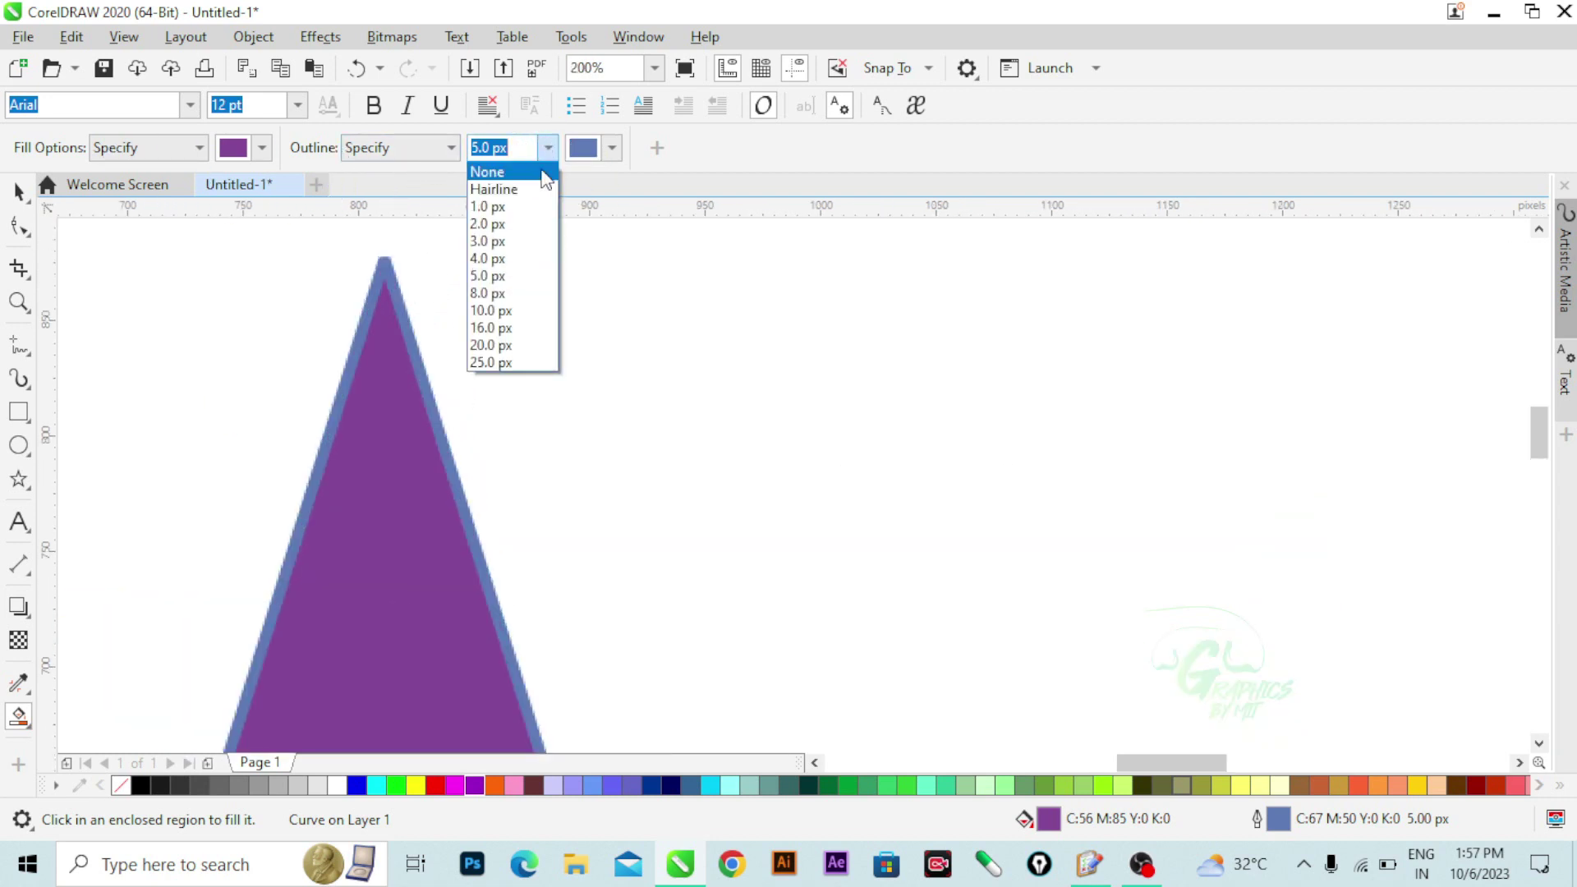
click(504, 316)
scroll(421, 349, up, 2)
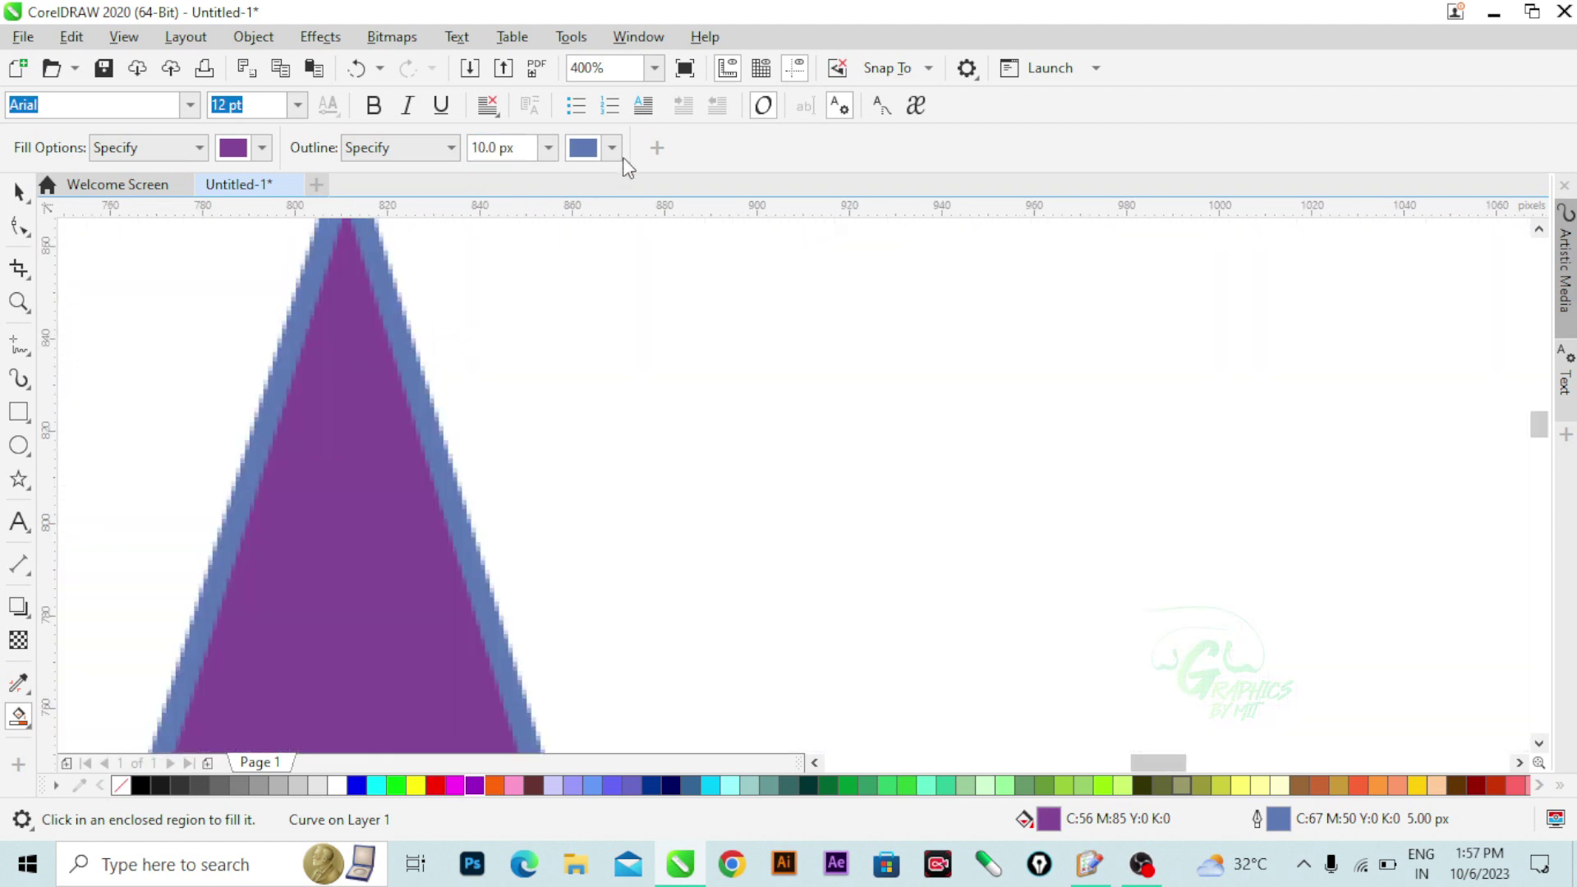
click(612, 149)
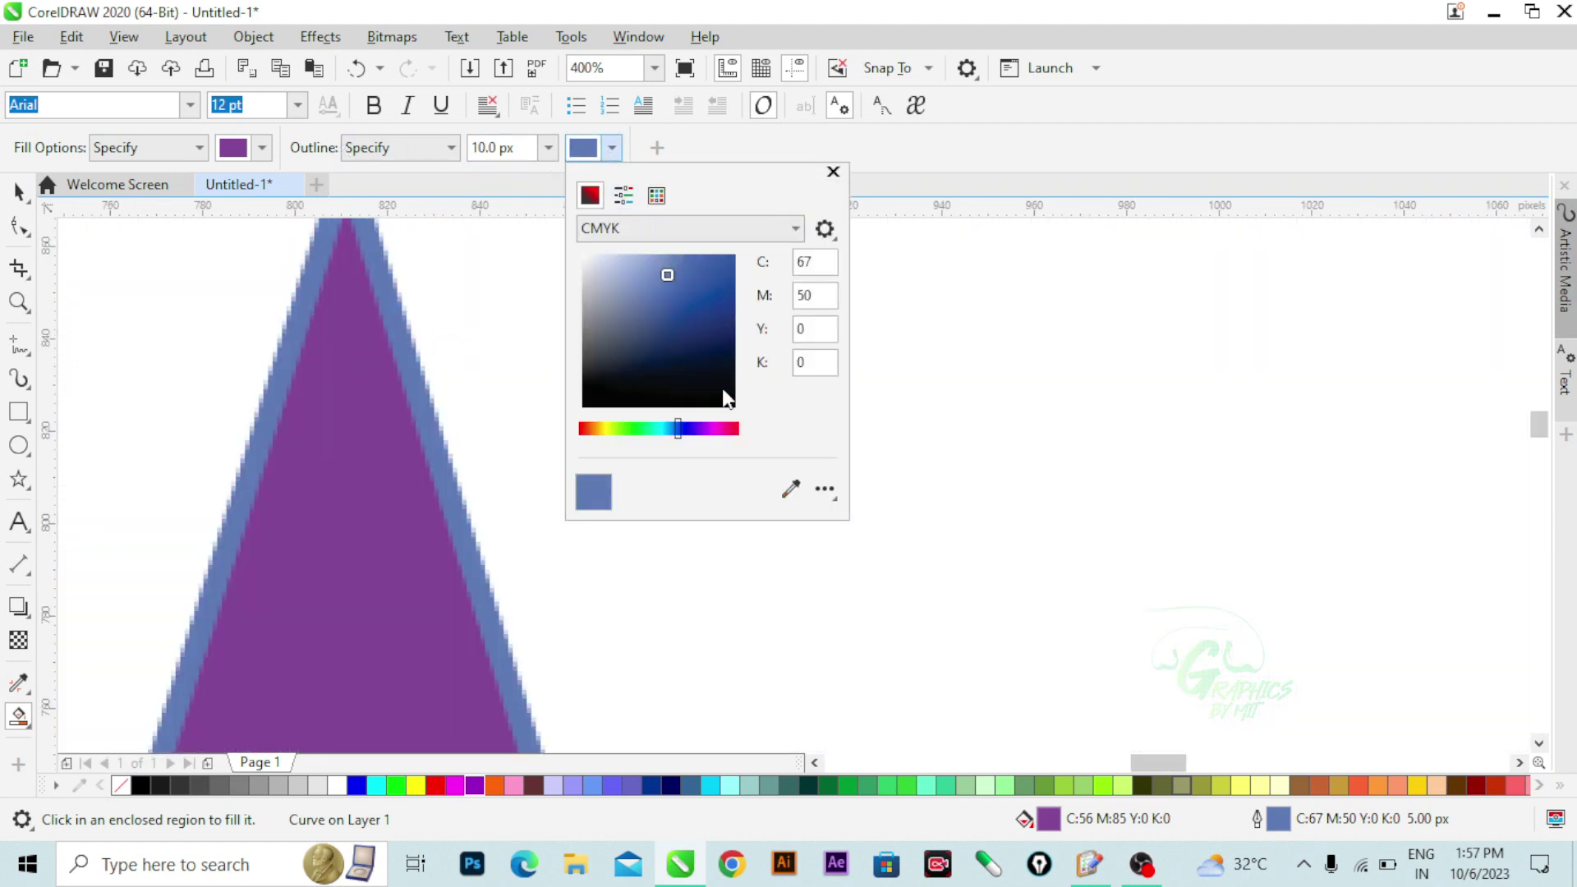
click(734, 428)
click(731, 266)
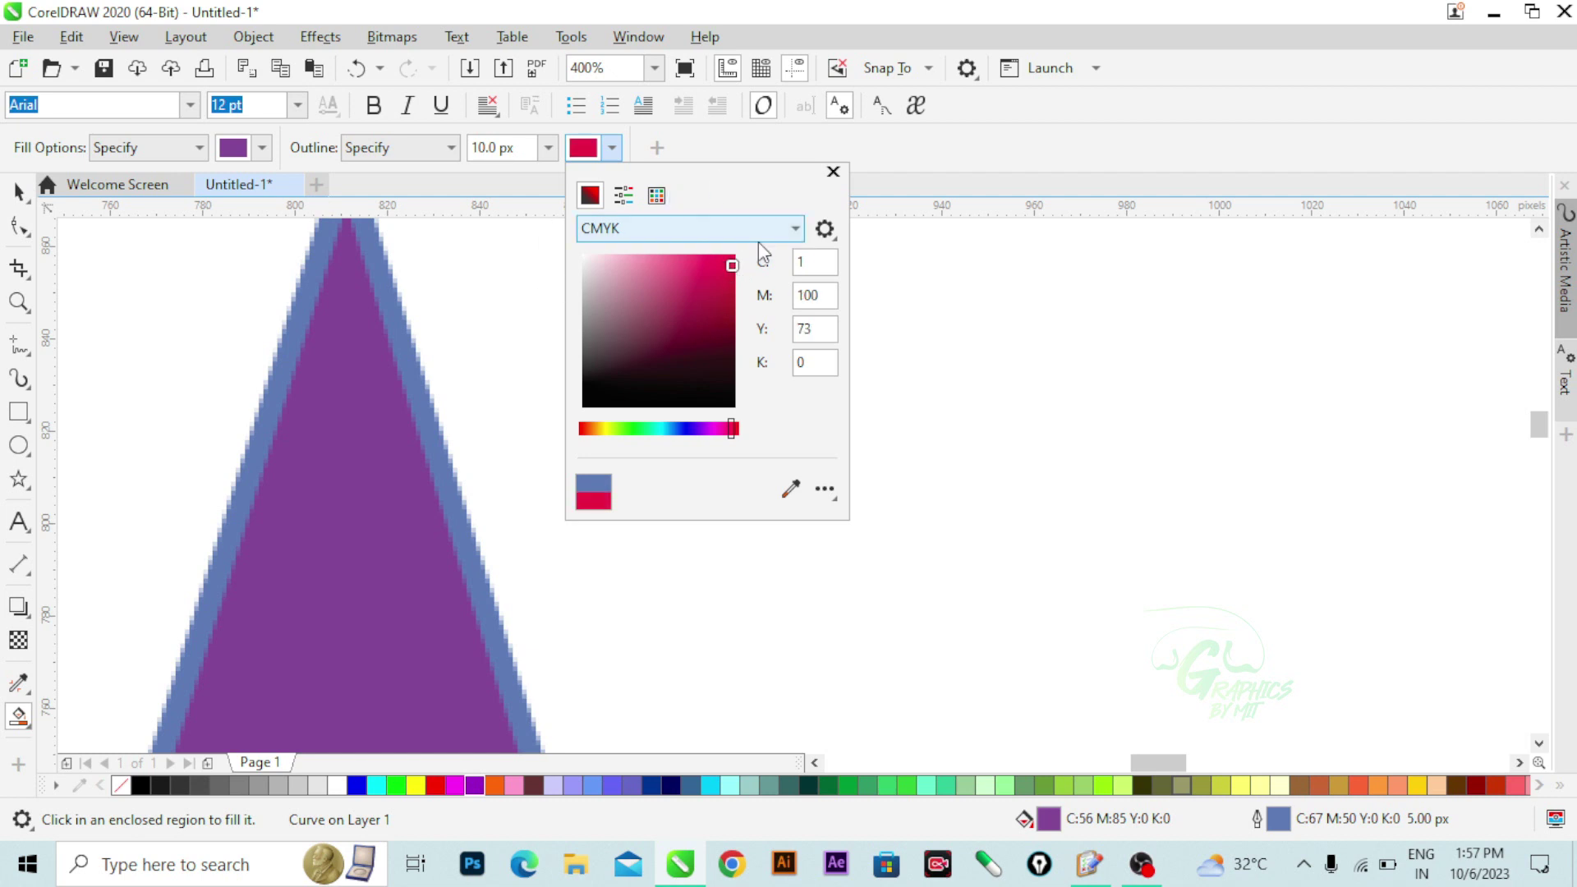
click(833, 171)
- Smart-fill at the large star's outlined edge to give all three stars the purple fill and 10 px crimson outline
scroll(405, 306, up, 1)
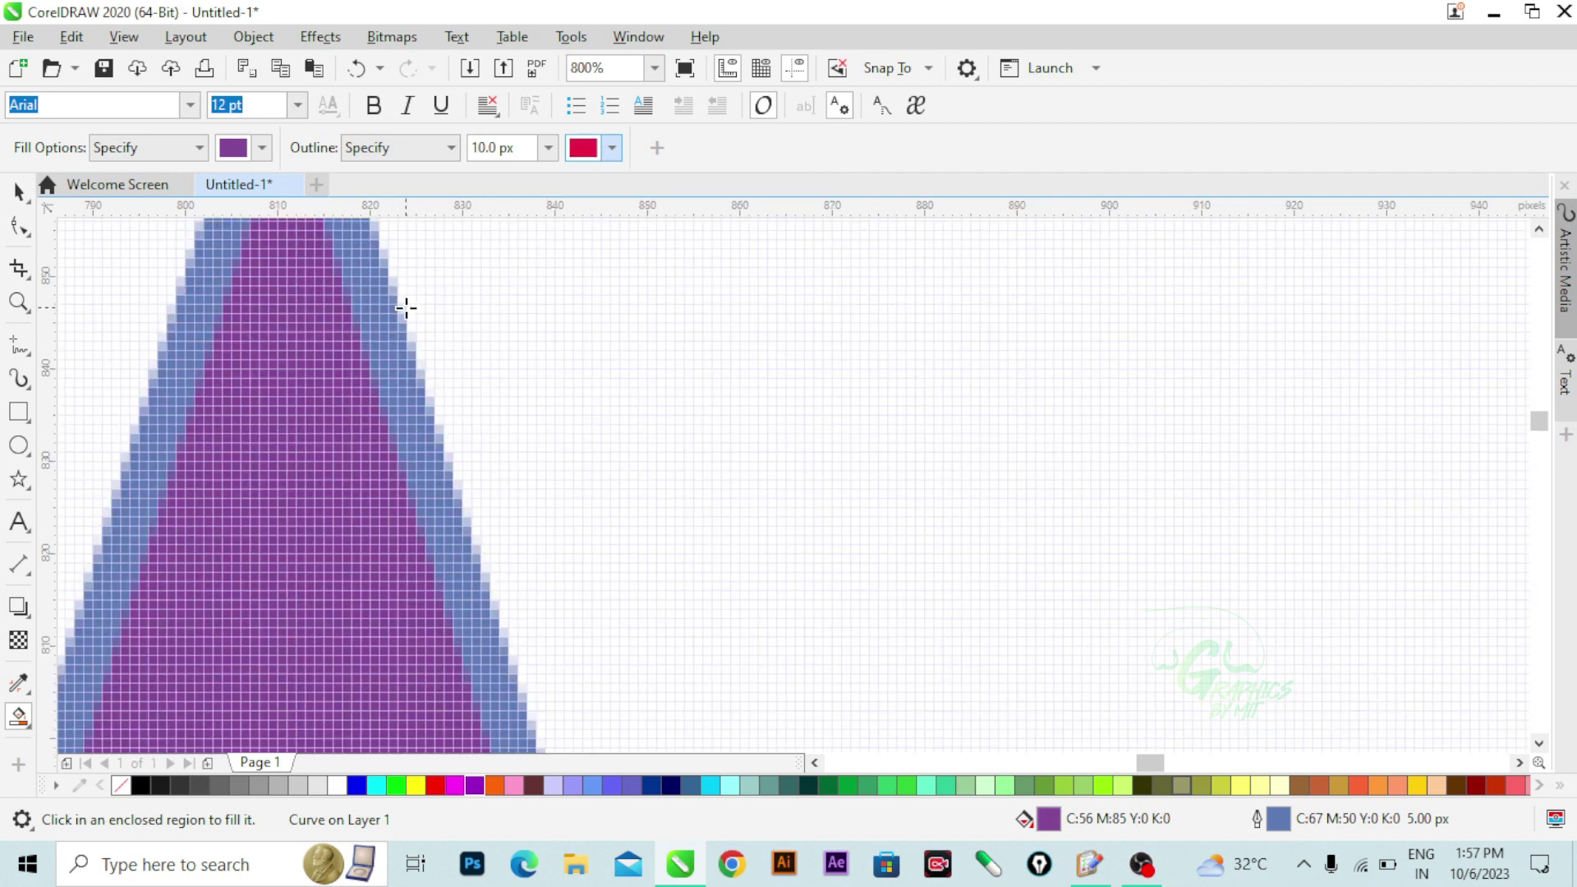
scroll(398, 355, down, 1)
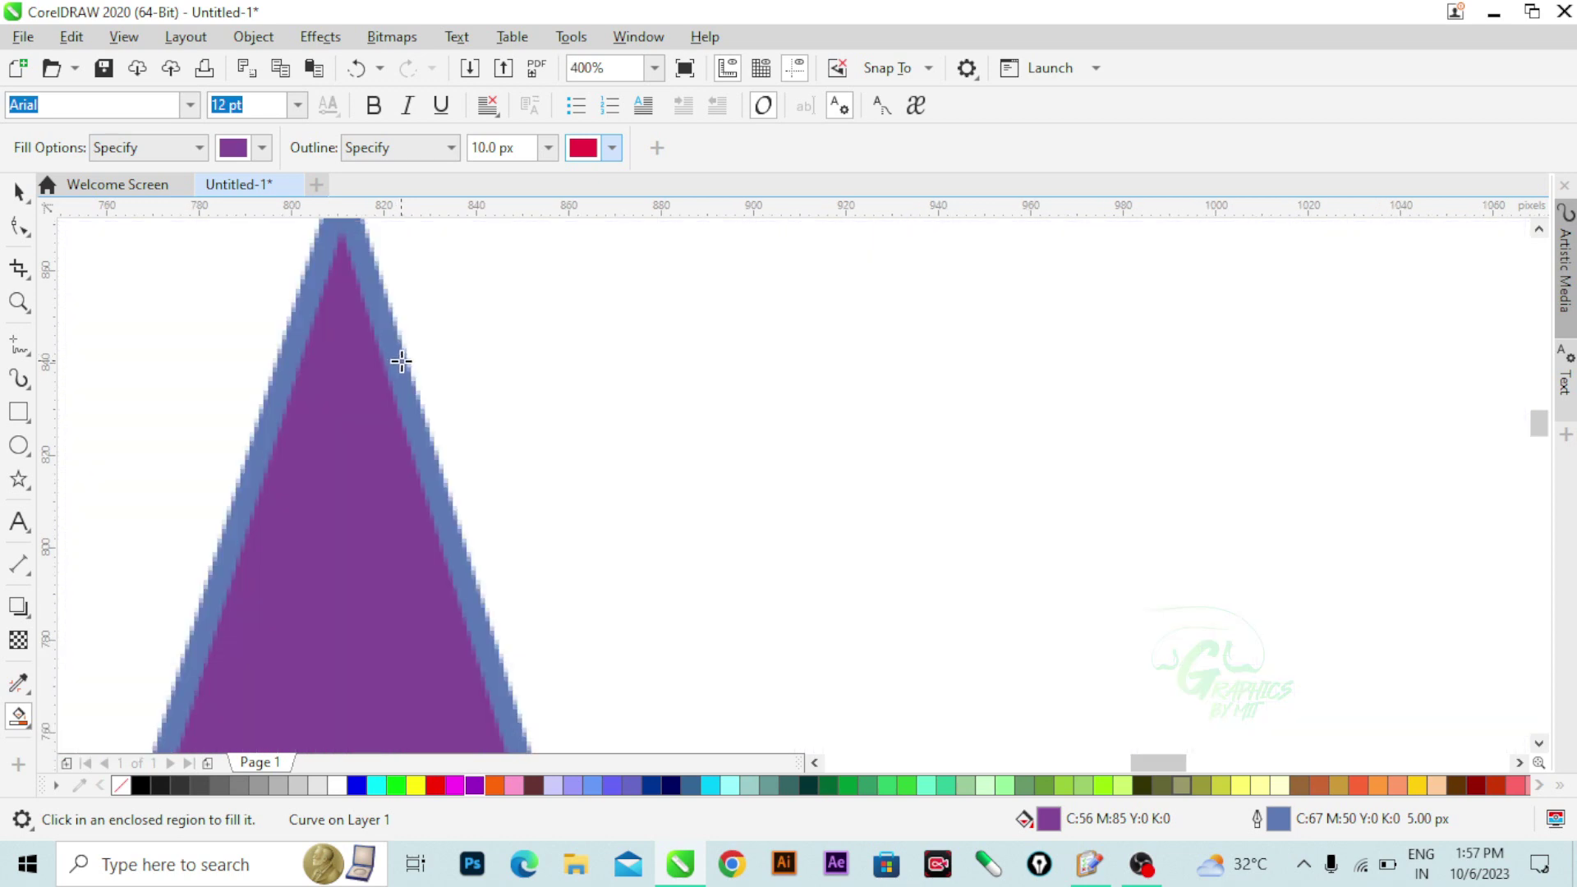
click(401, 361)
scroll(504, 326, down, 3)
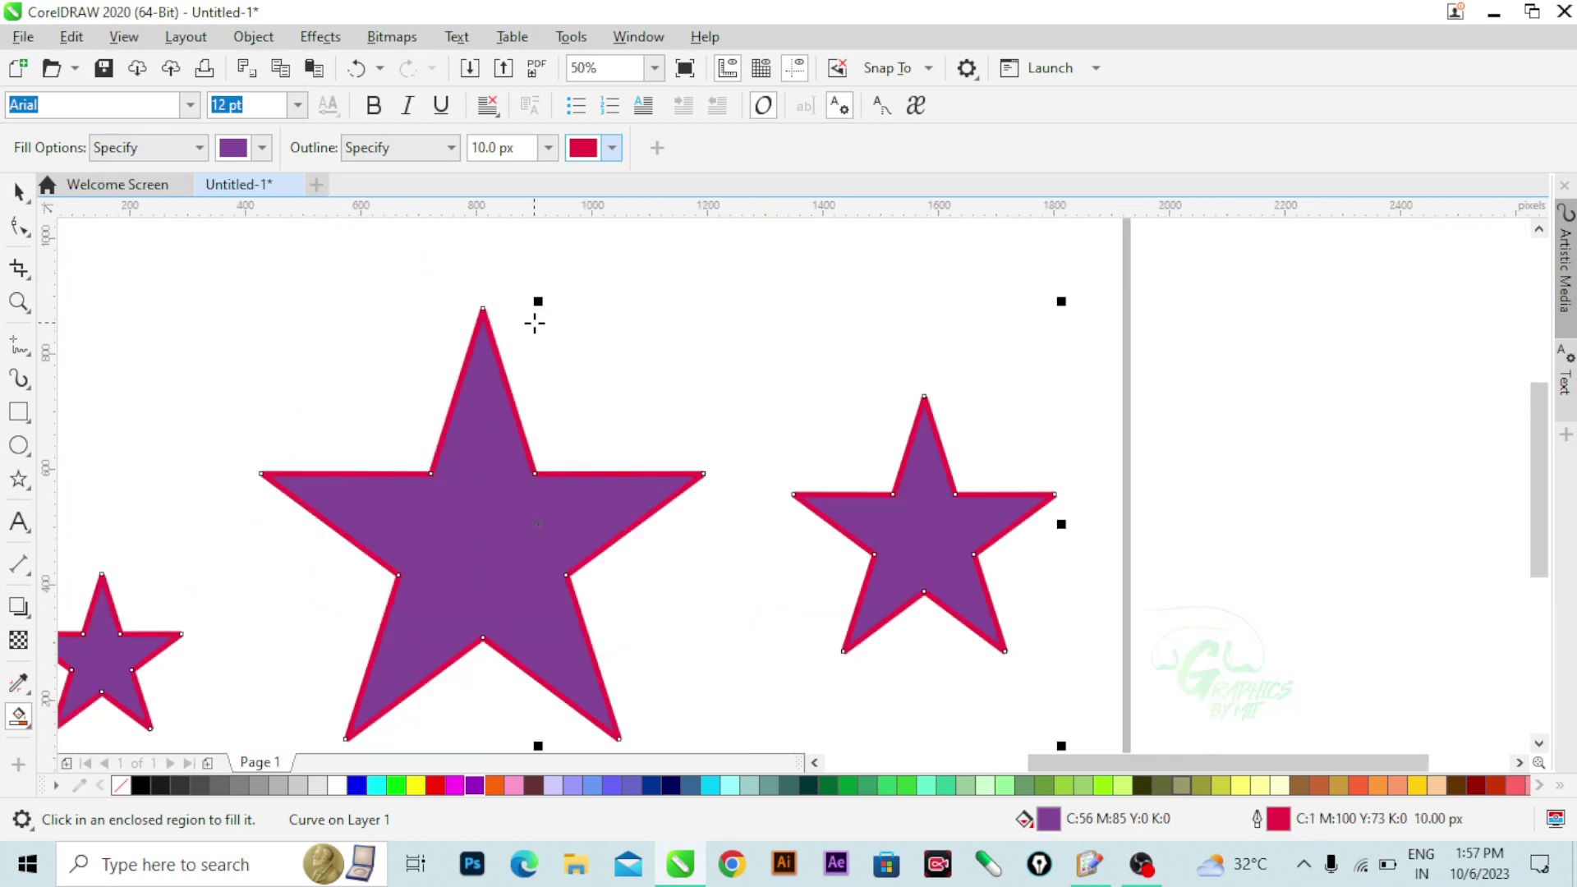
scroll(584, 370, down, 1)
scroll(552, 394, up, 1)
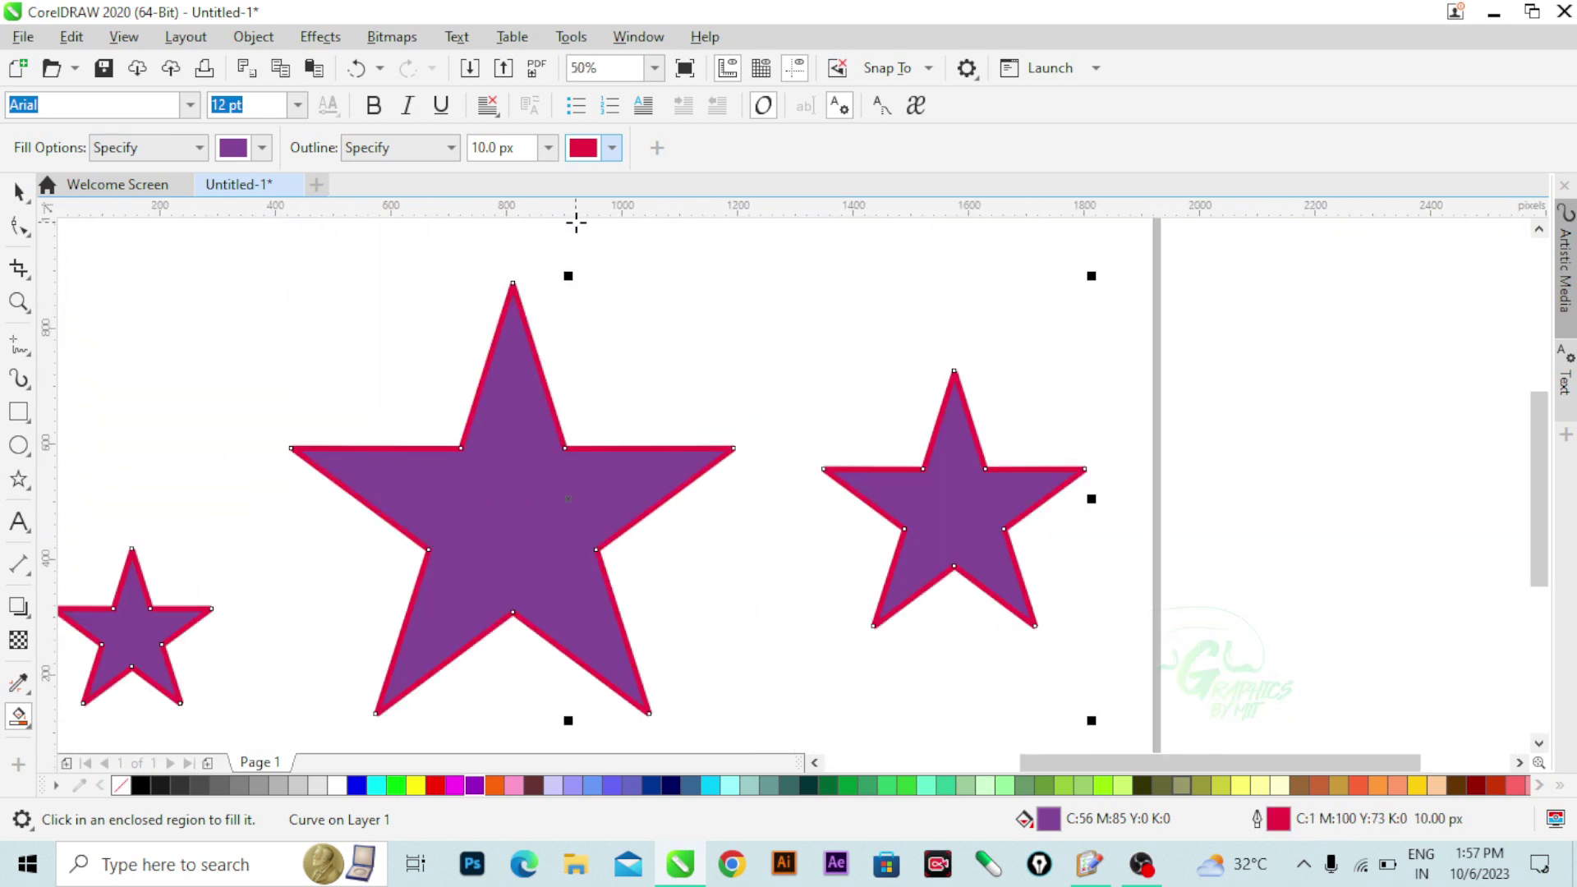
click(551, 154)
click(551, 154)
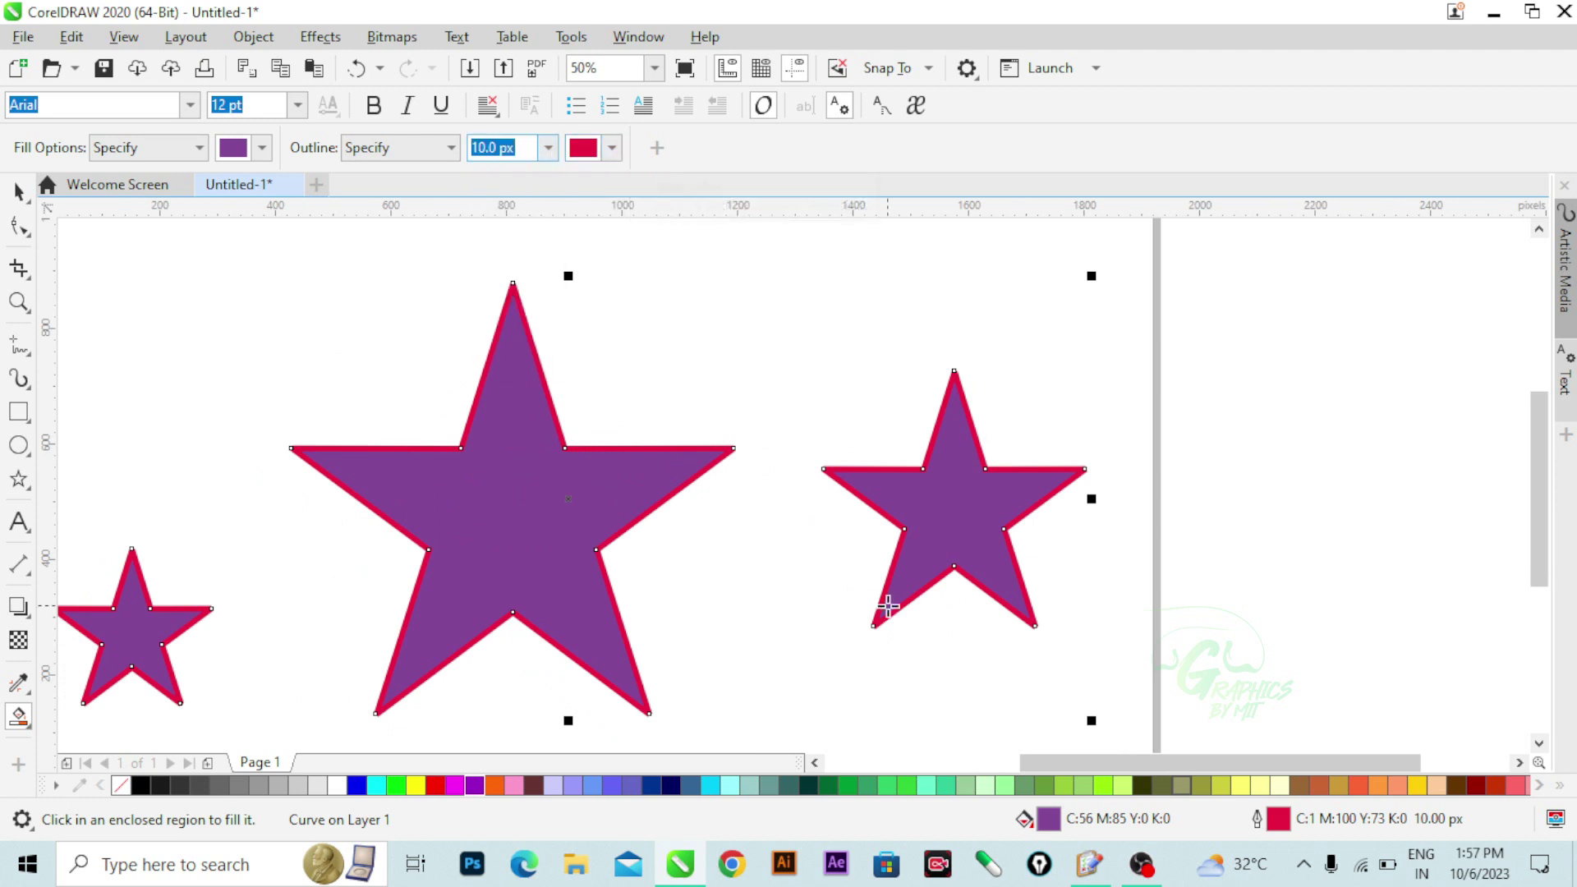
scroll(876, 556, down, 1)
scroll(1092, 551, up, 1)
scroll(989, 531, down, 1)
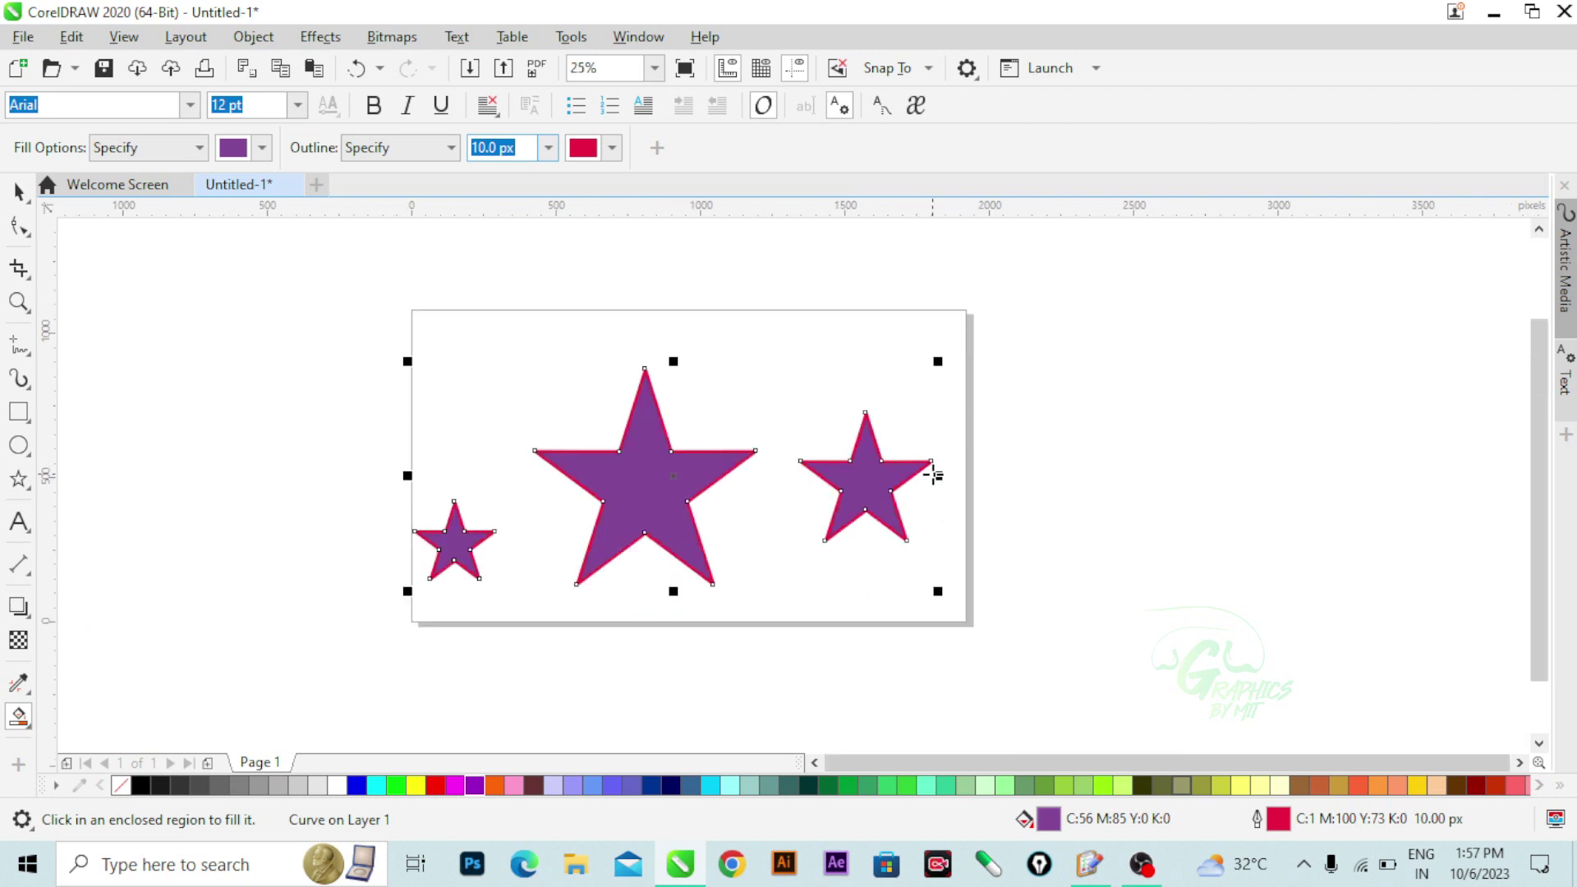
- Select all the star objects on the page and delete them
click(18, 191)
drag(243, 302, 969, 625)
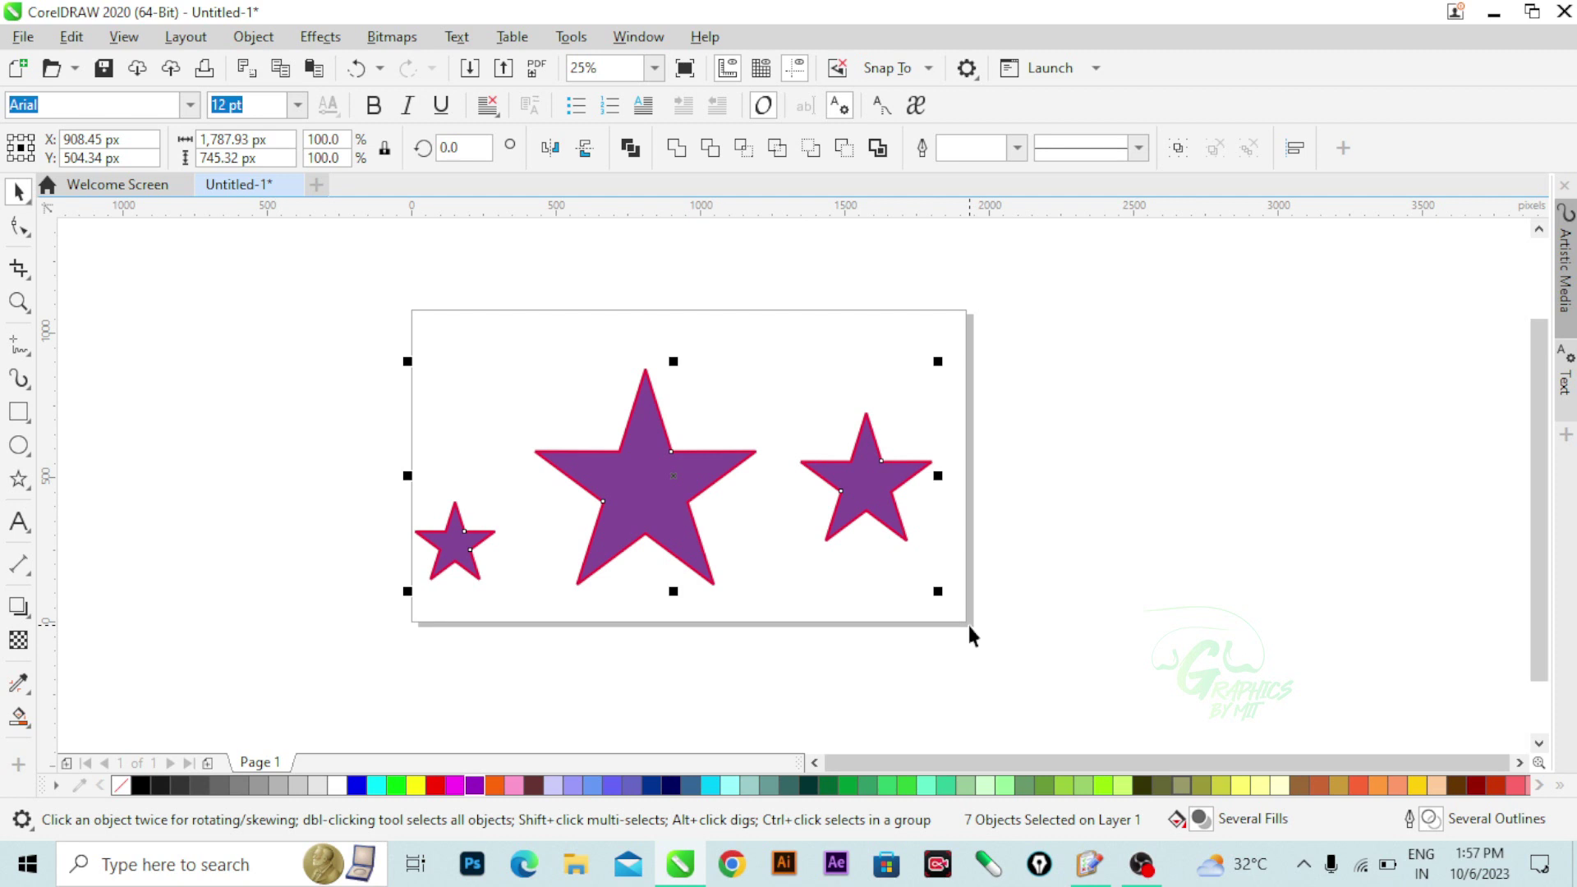
key(Delete)
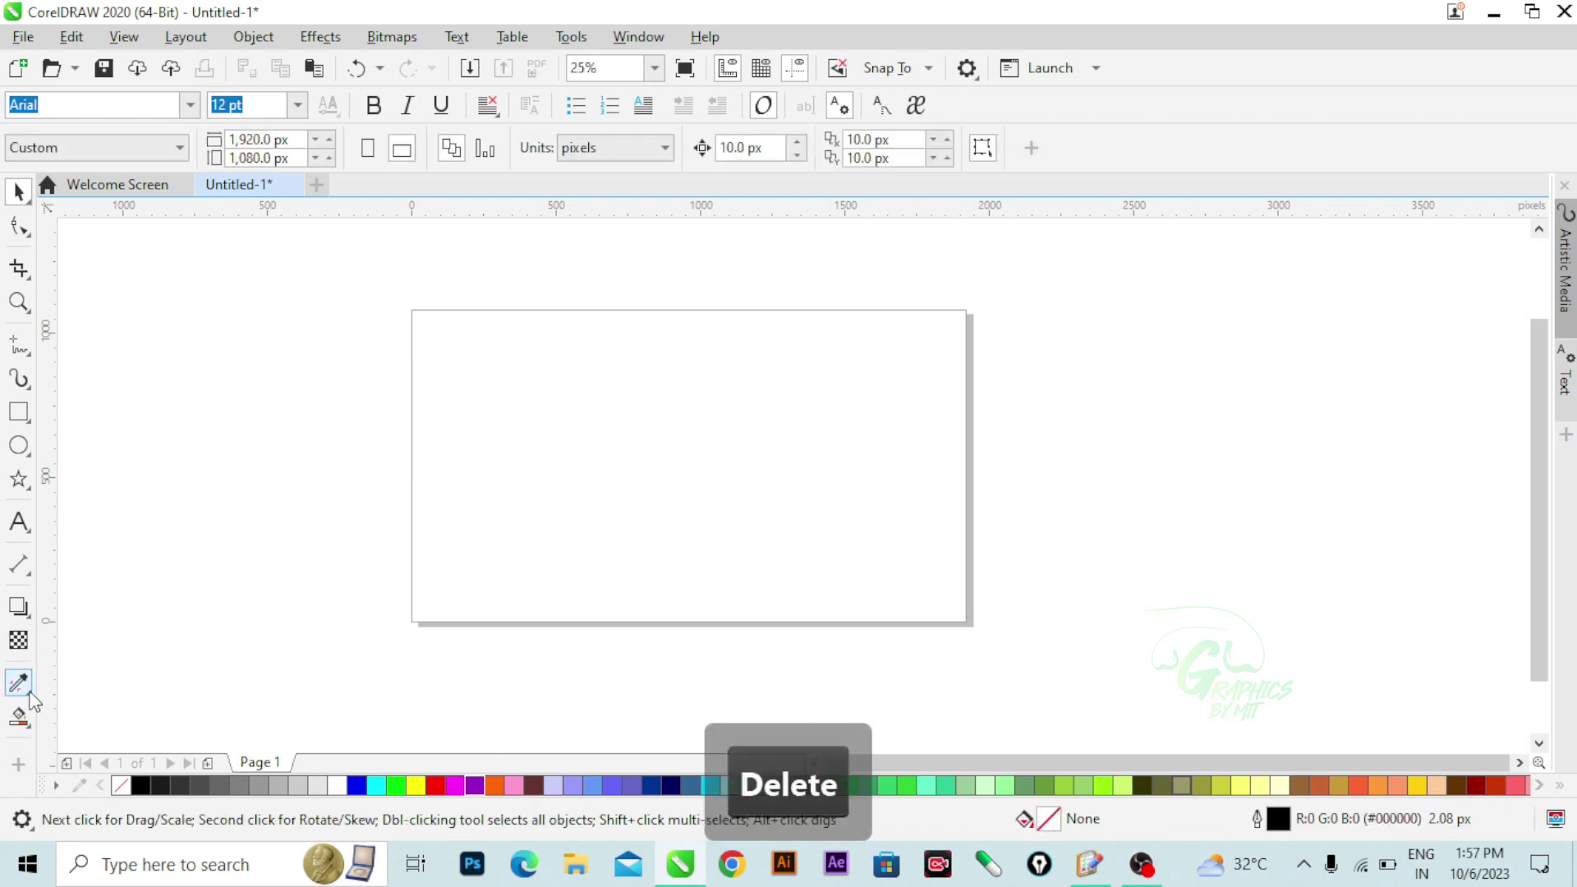
click(19, 716)
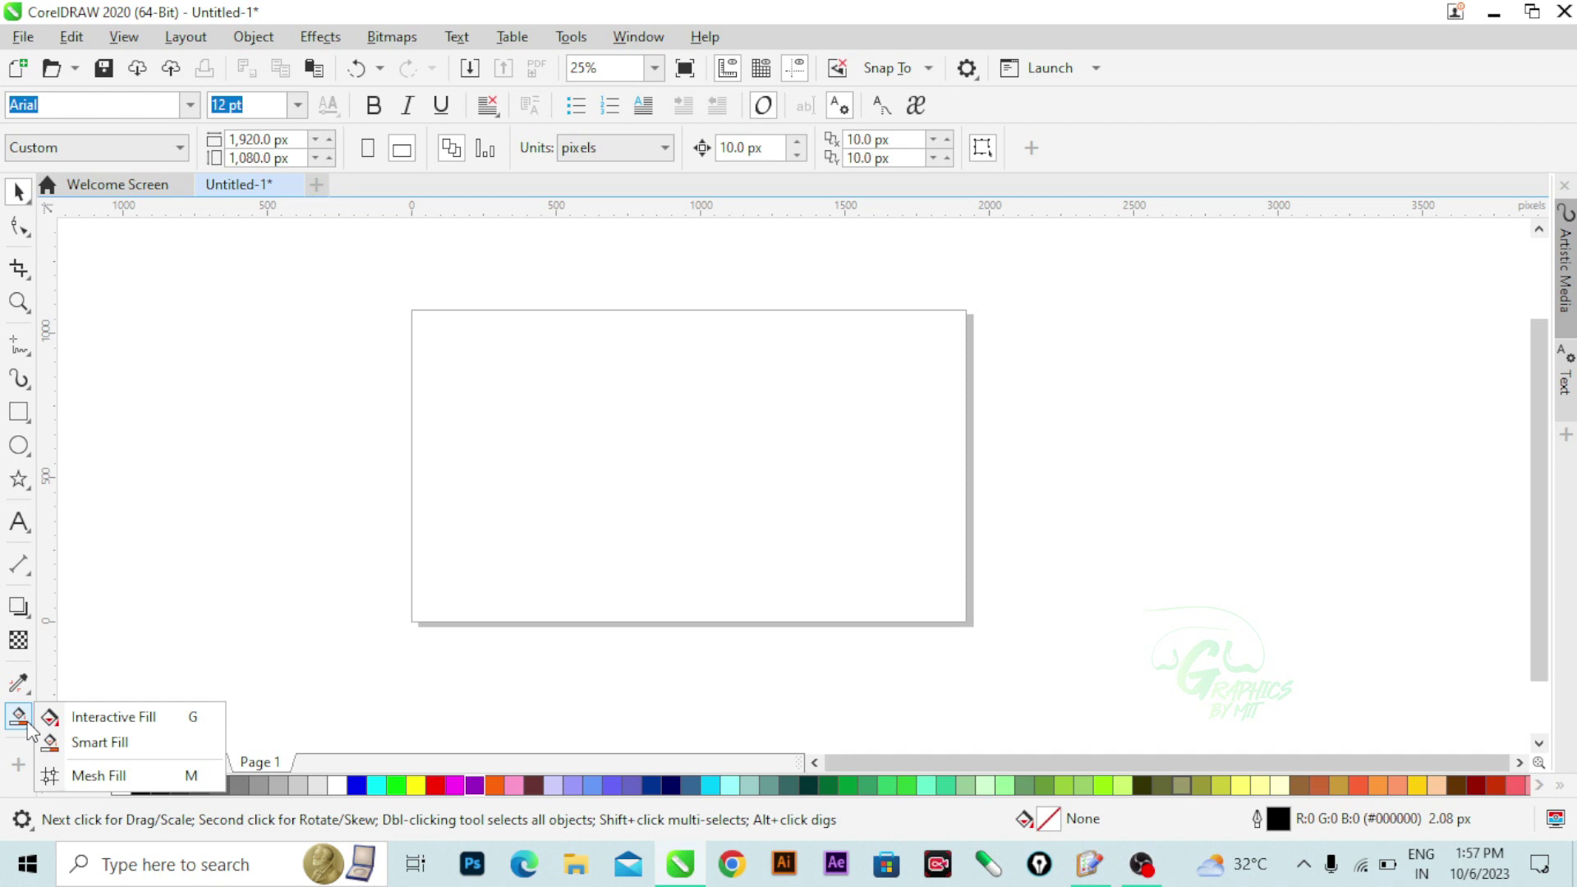
click(100, 741)
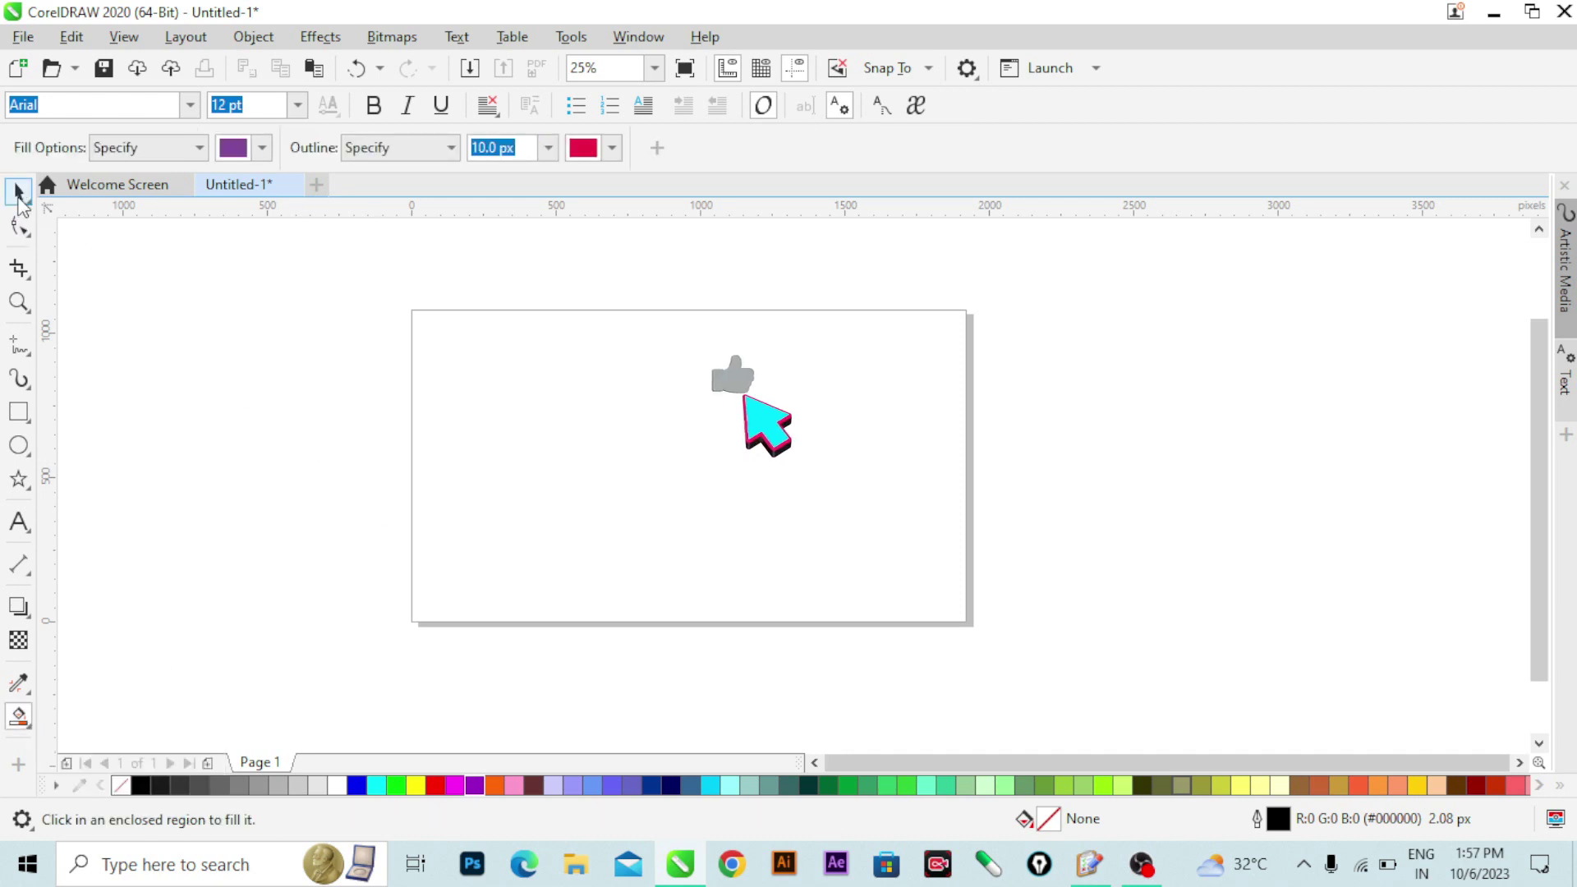
click(19, 193)
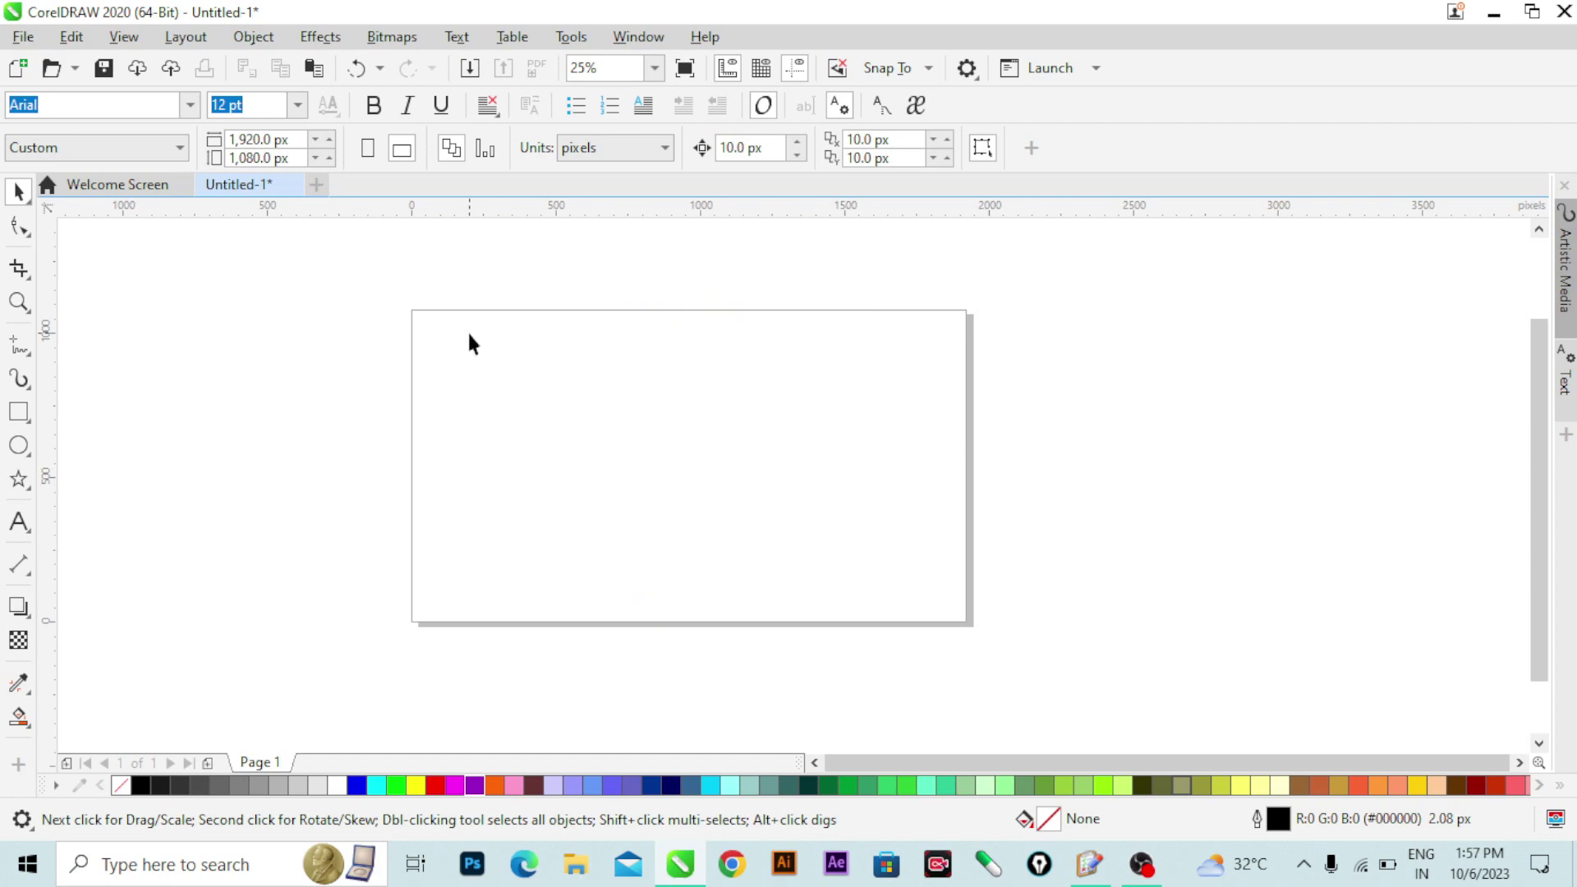